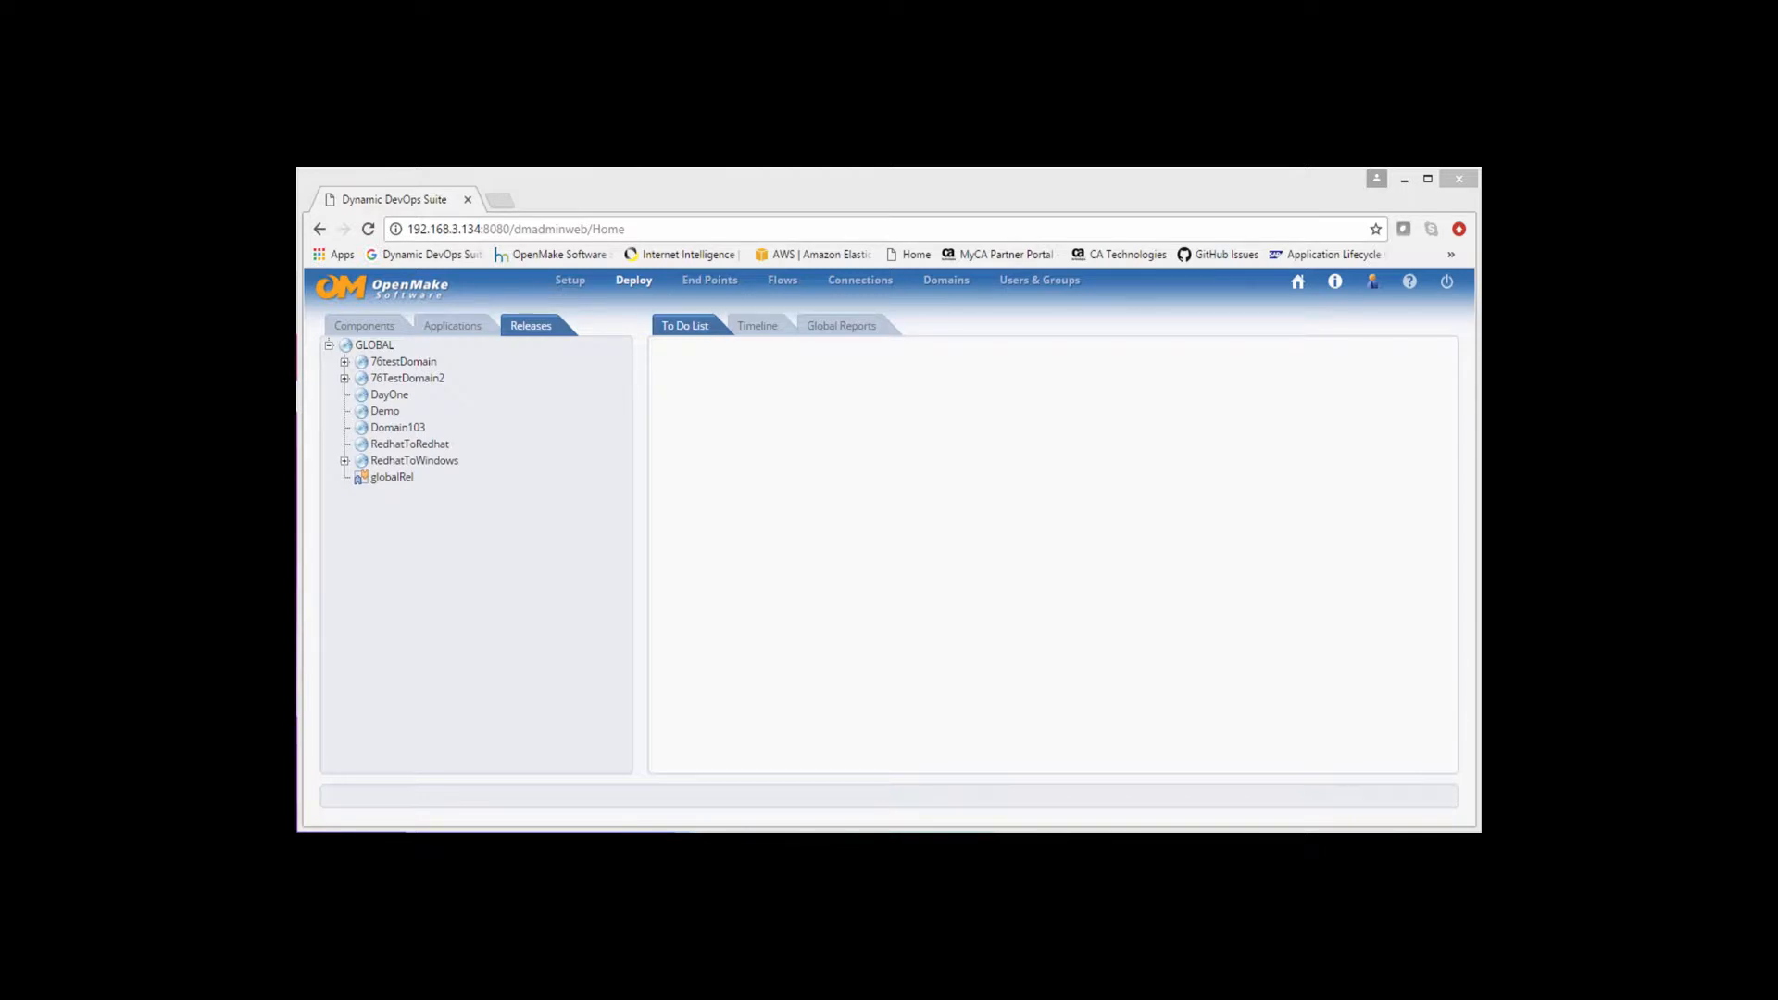
Start a new procedure named startProc in the DayOne domain under the flow functions and procedures
click(780, 280)
click(780, 279)
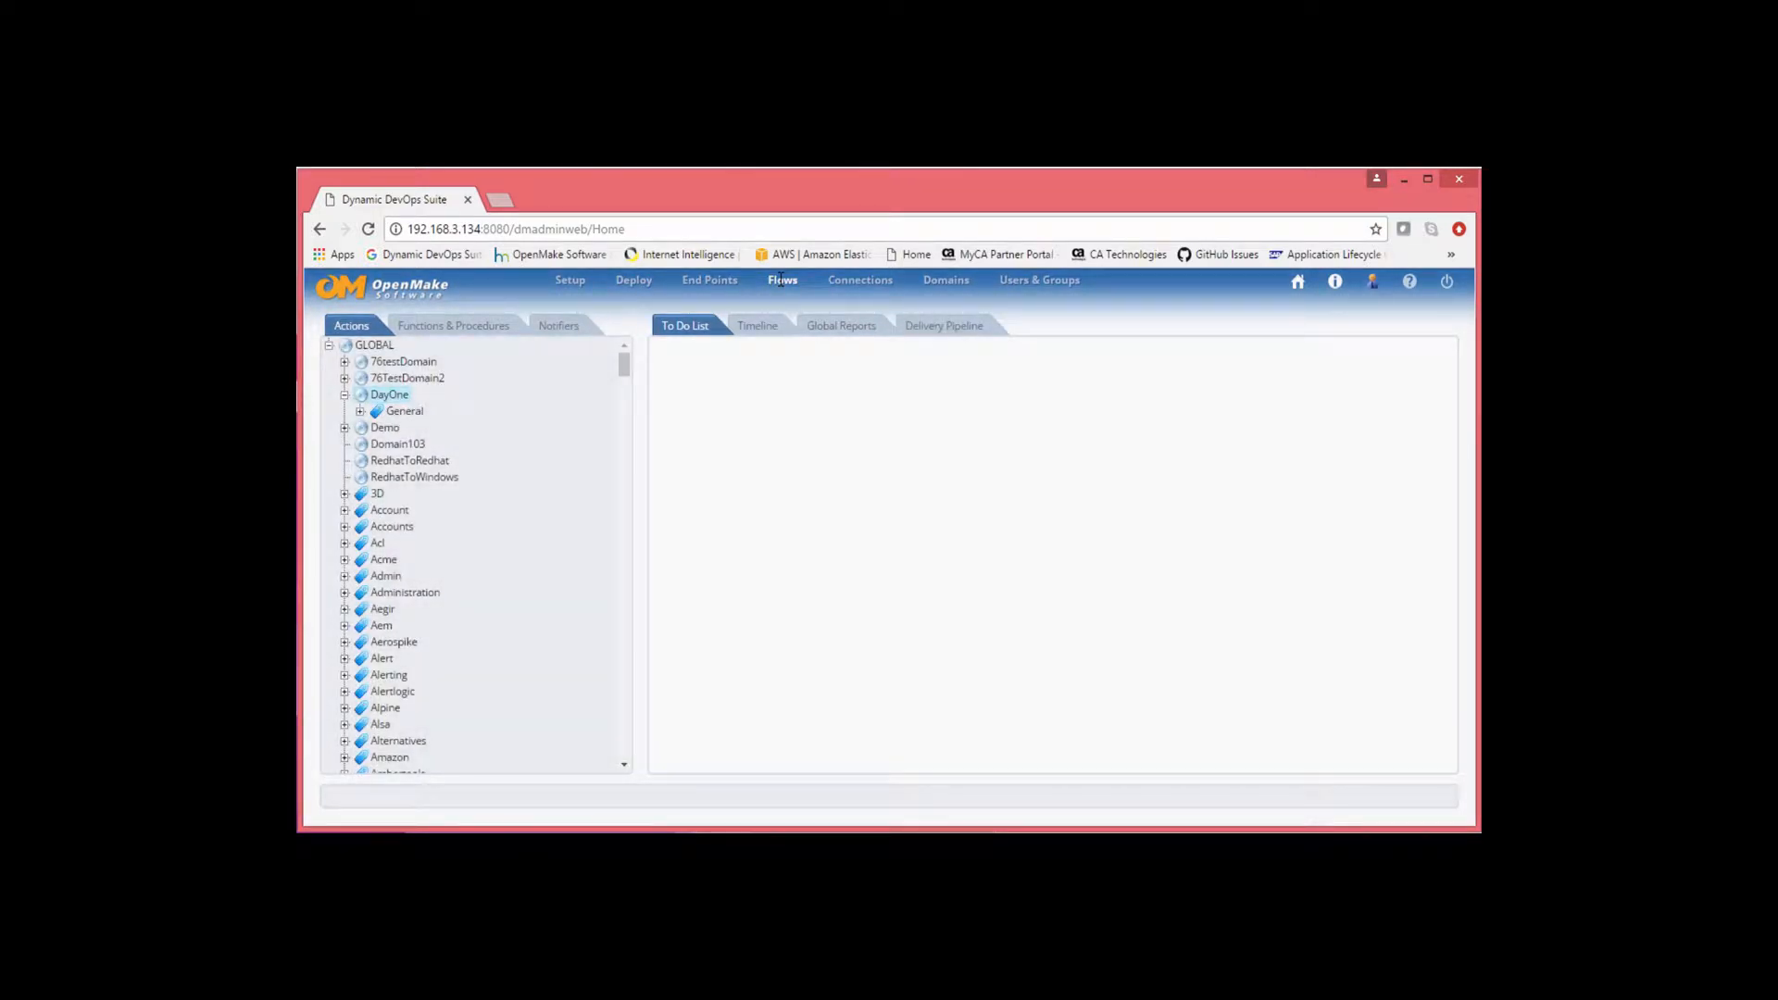
click(430, 326)
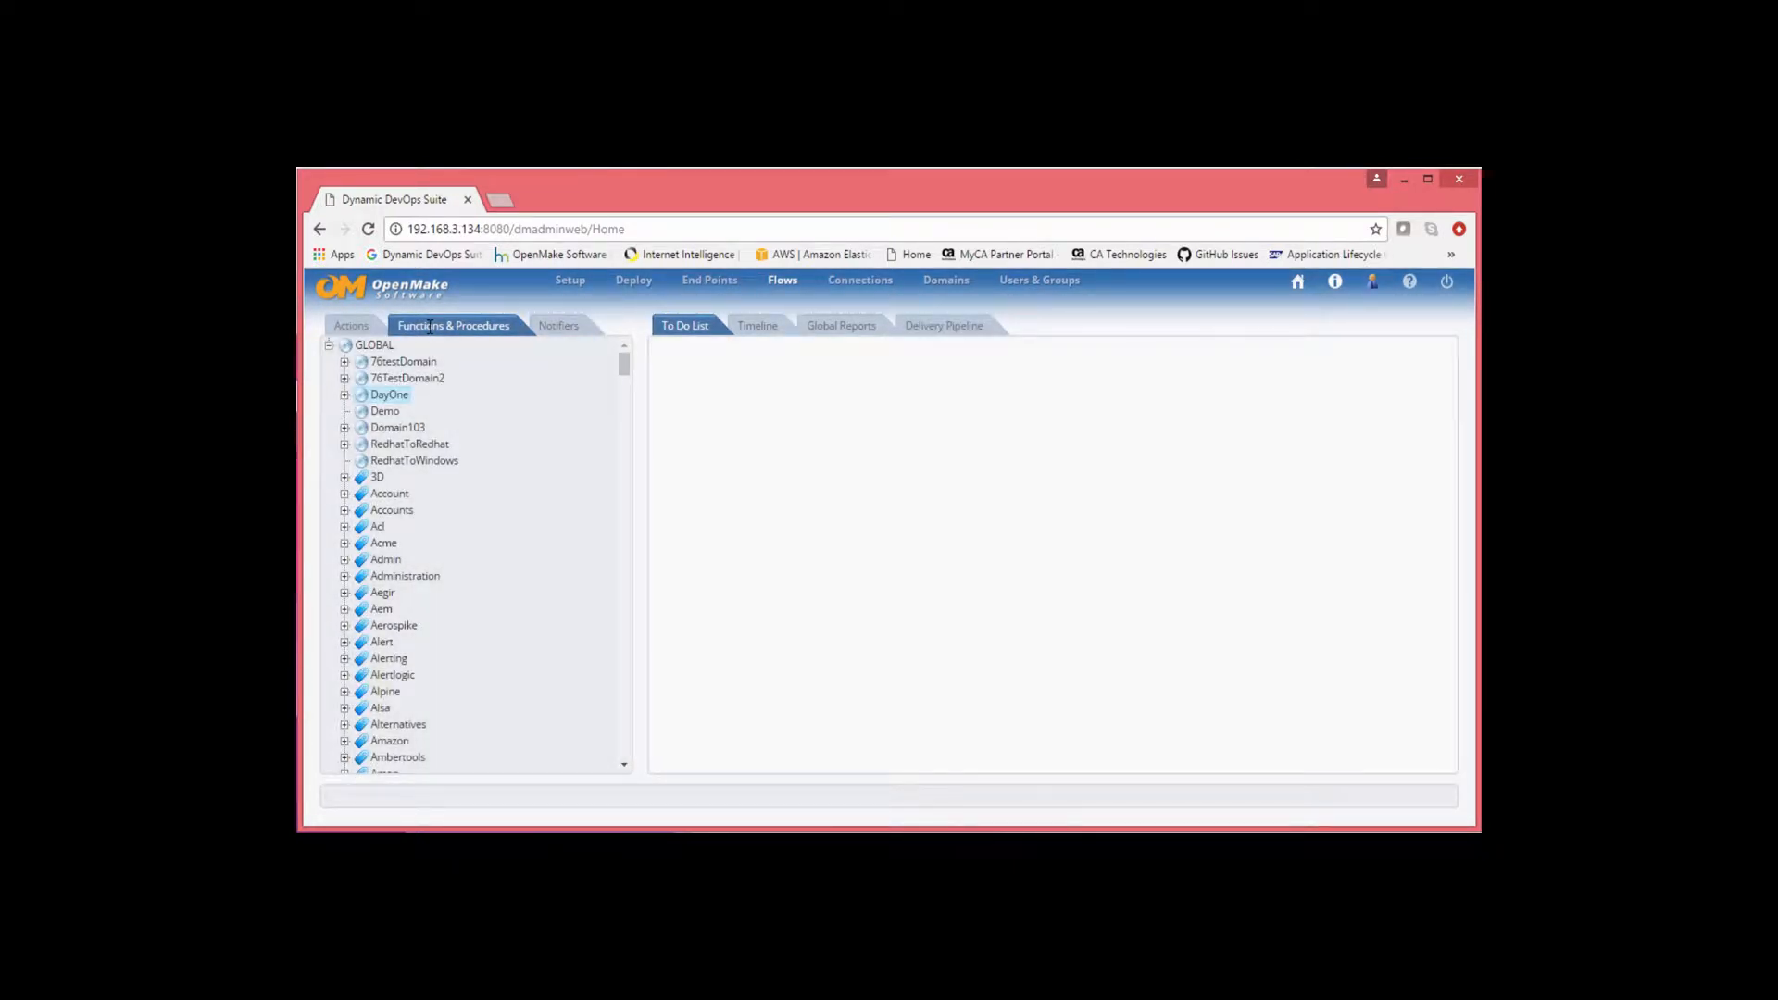
right_click(378, 401)
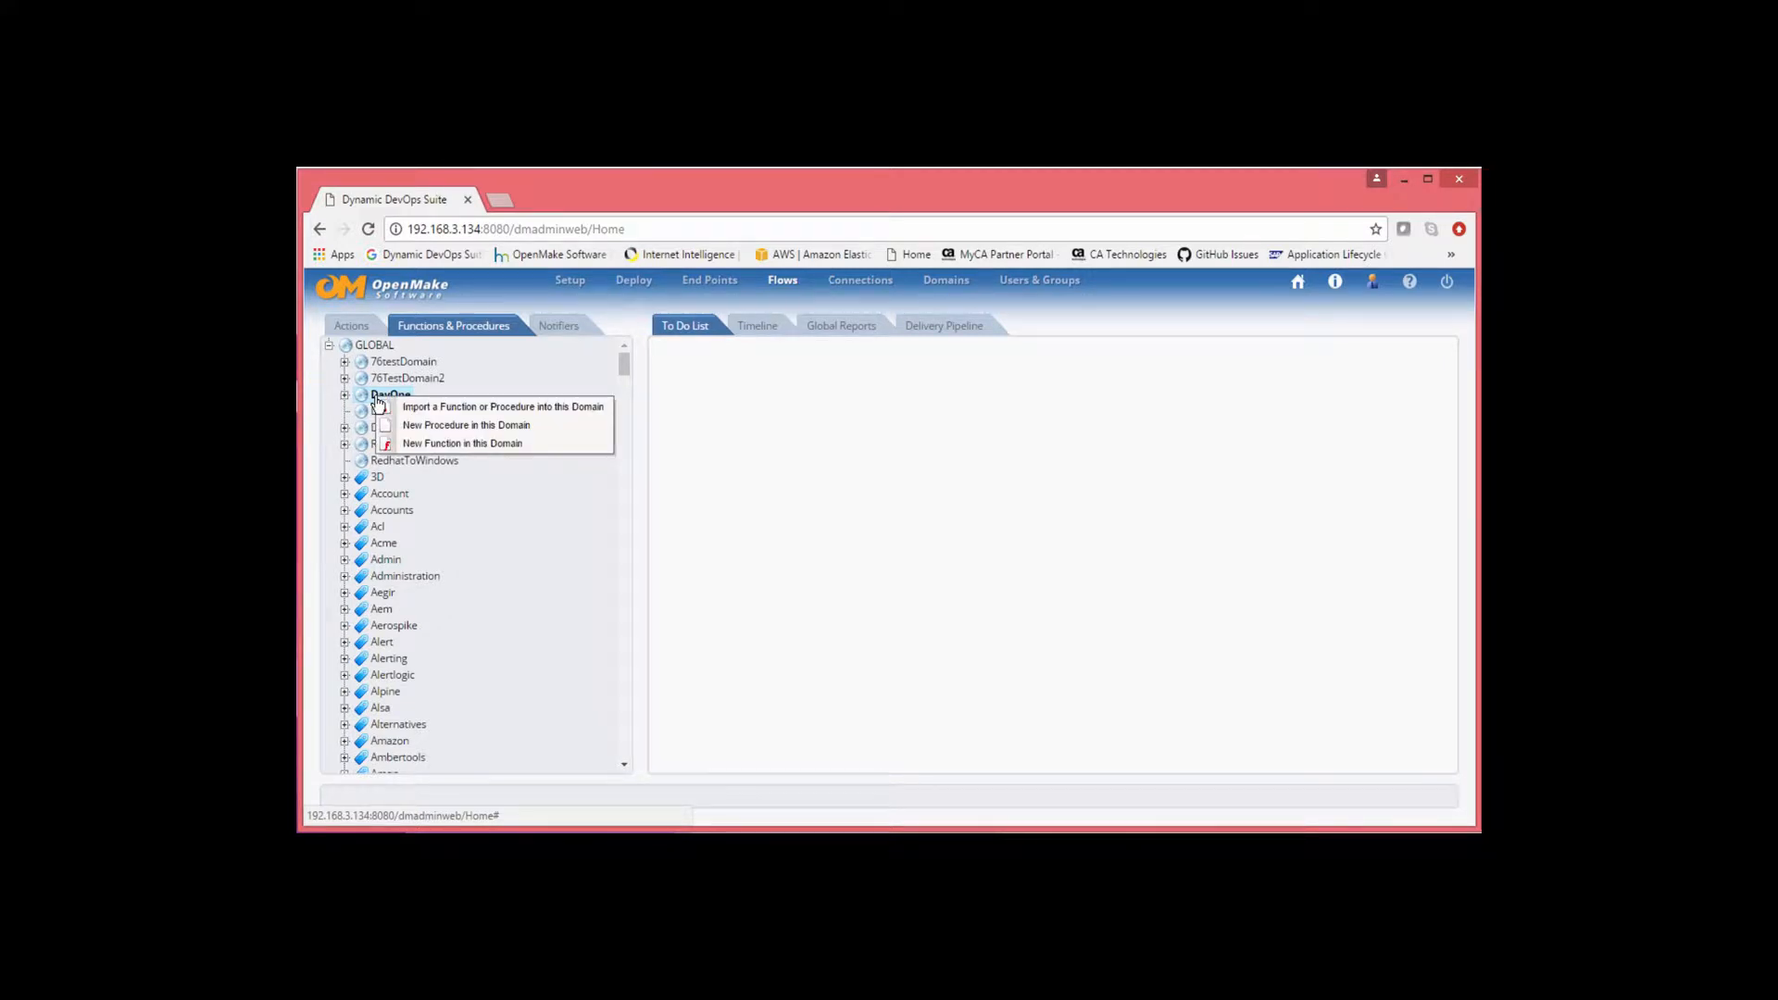
click(444, 429)
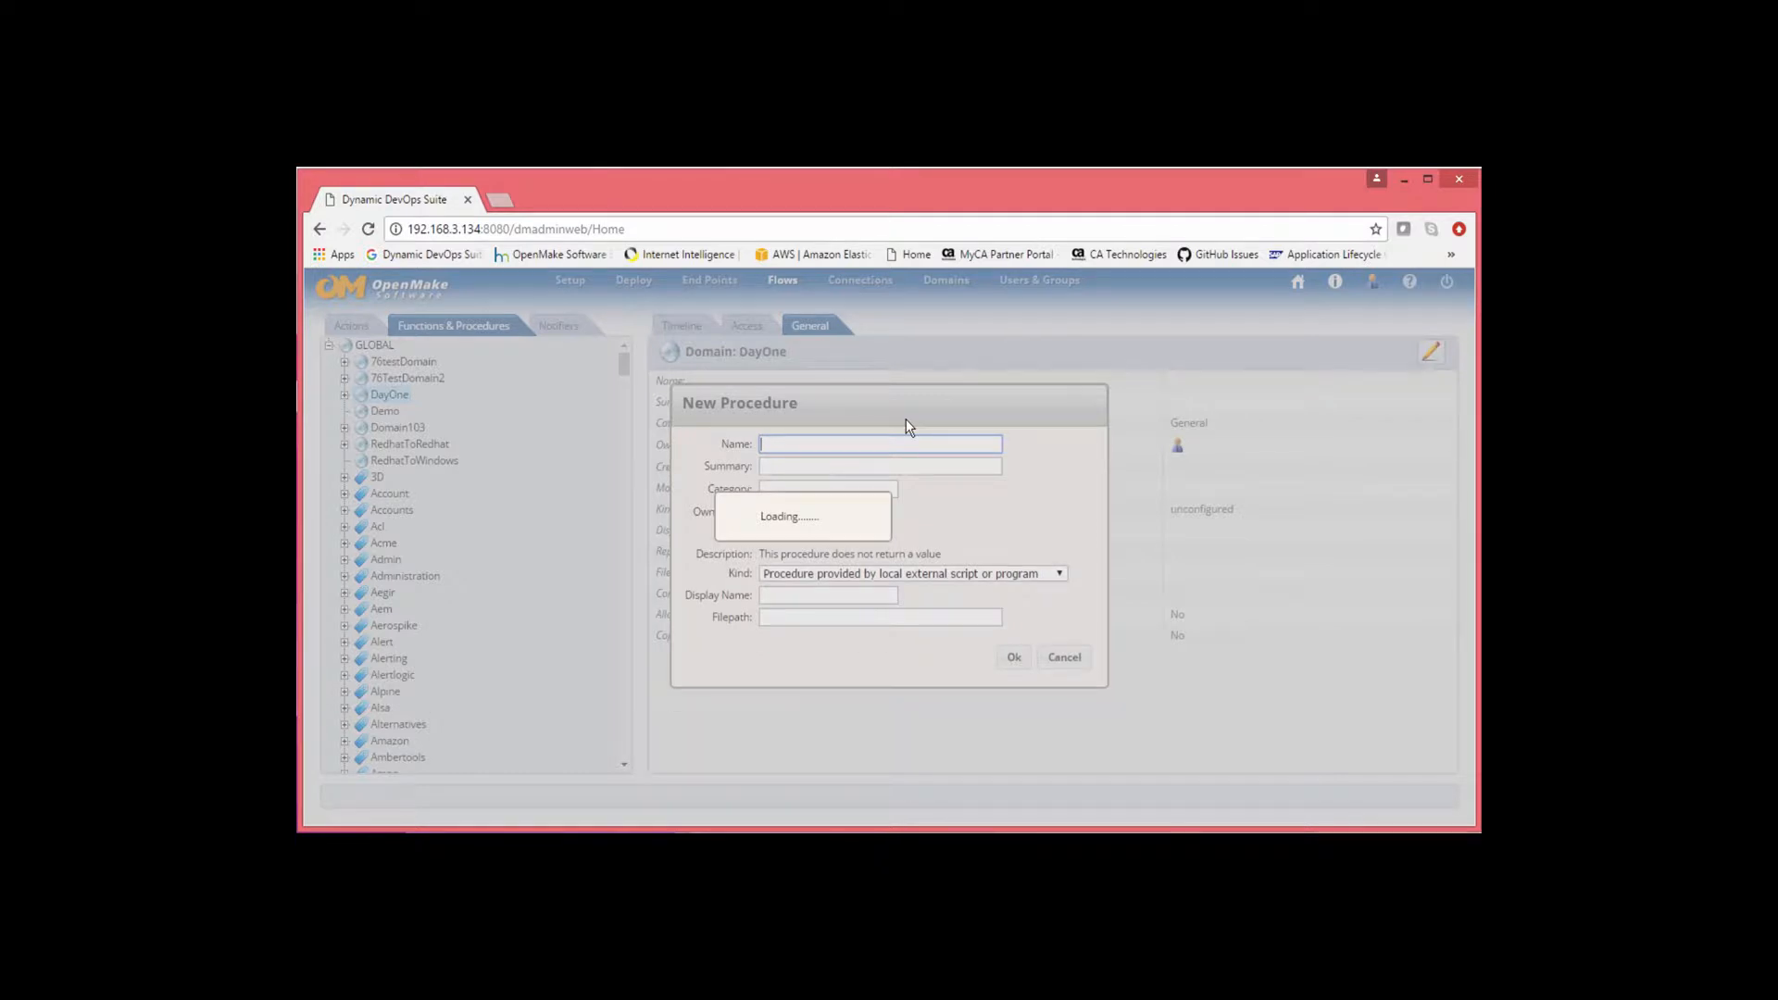
text(s)
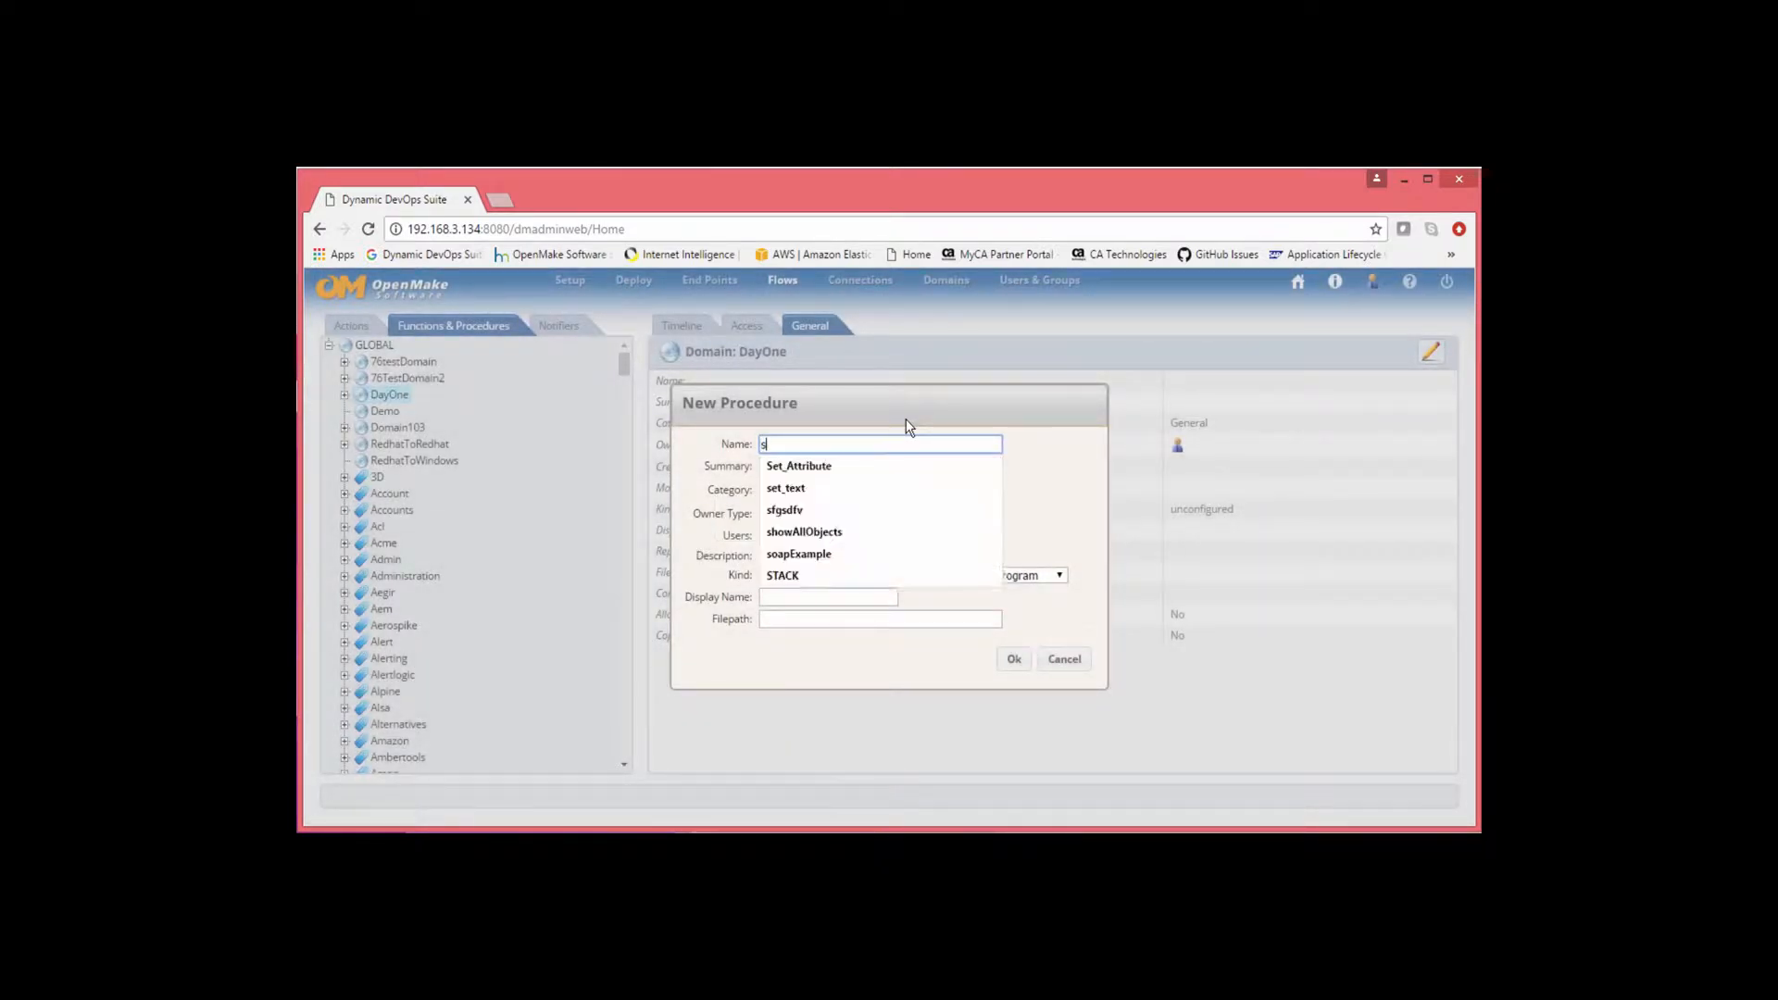
text(tart)
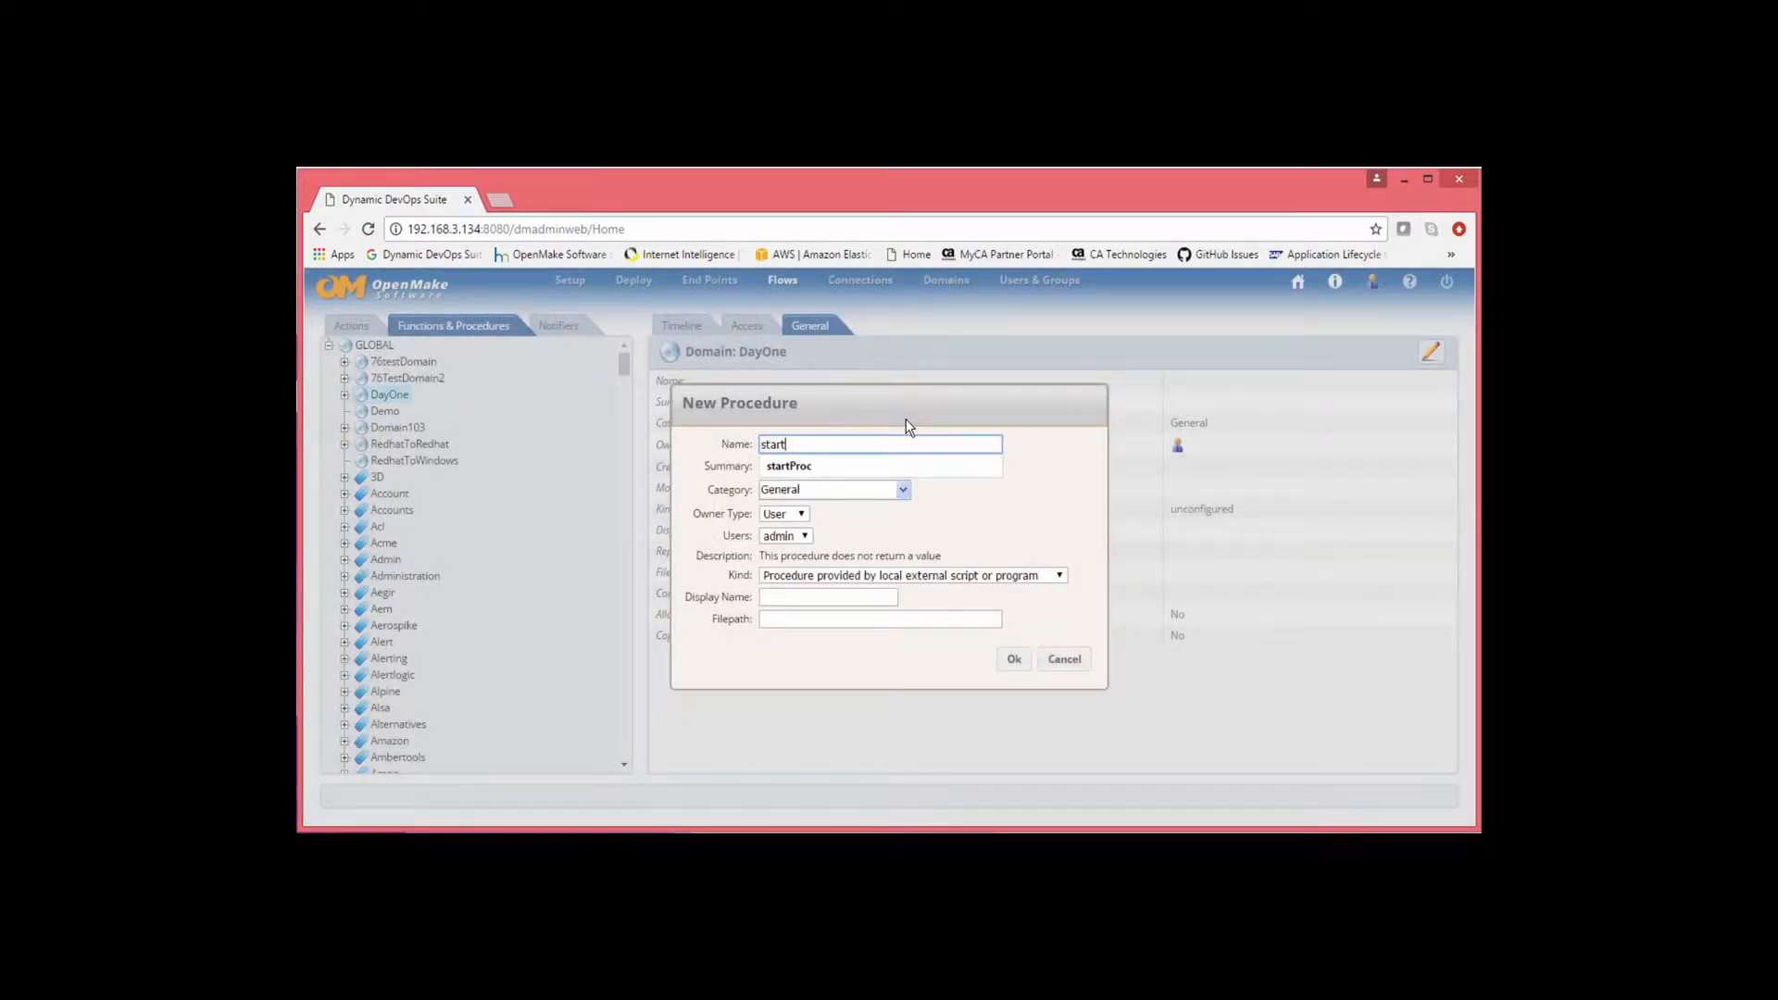
text(Proc)
Set startProc's category to Alert and its kind to DMScript Procedure in database, and create the procedure
click(903, 490)
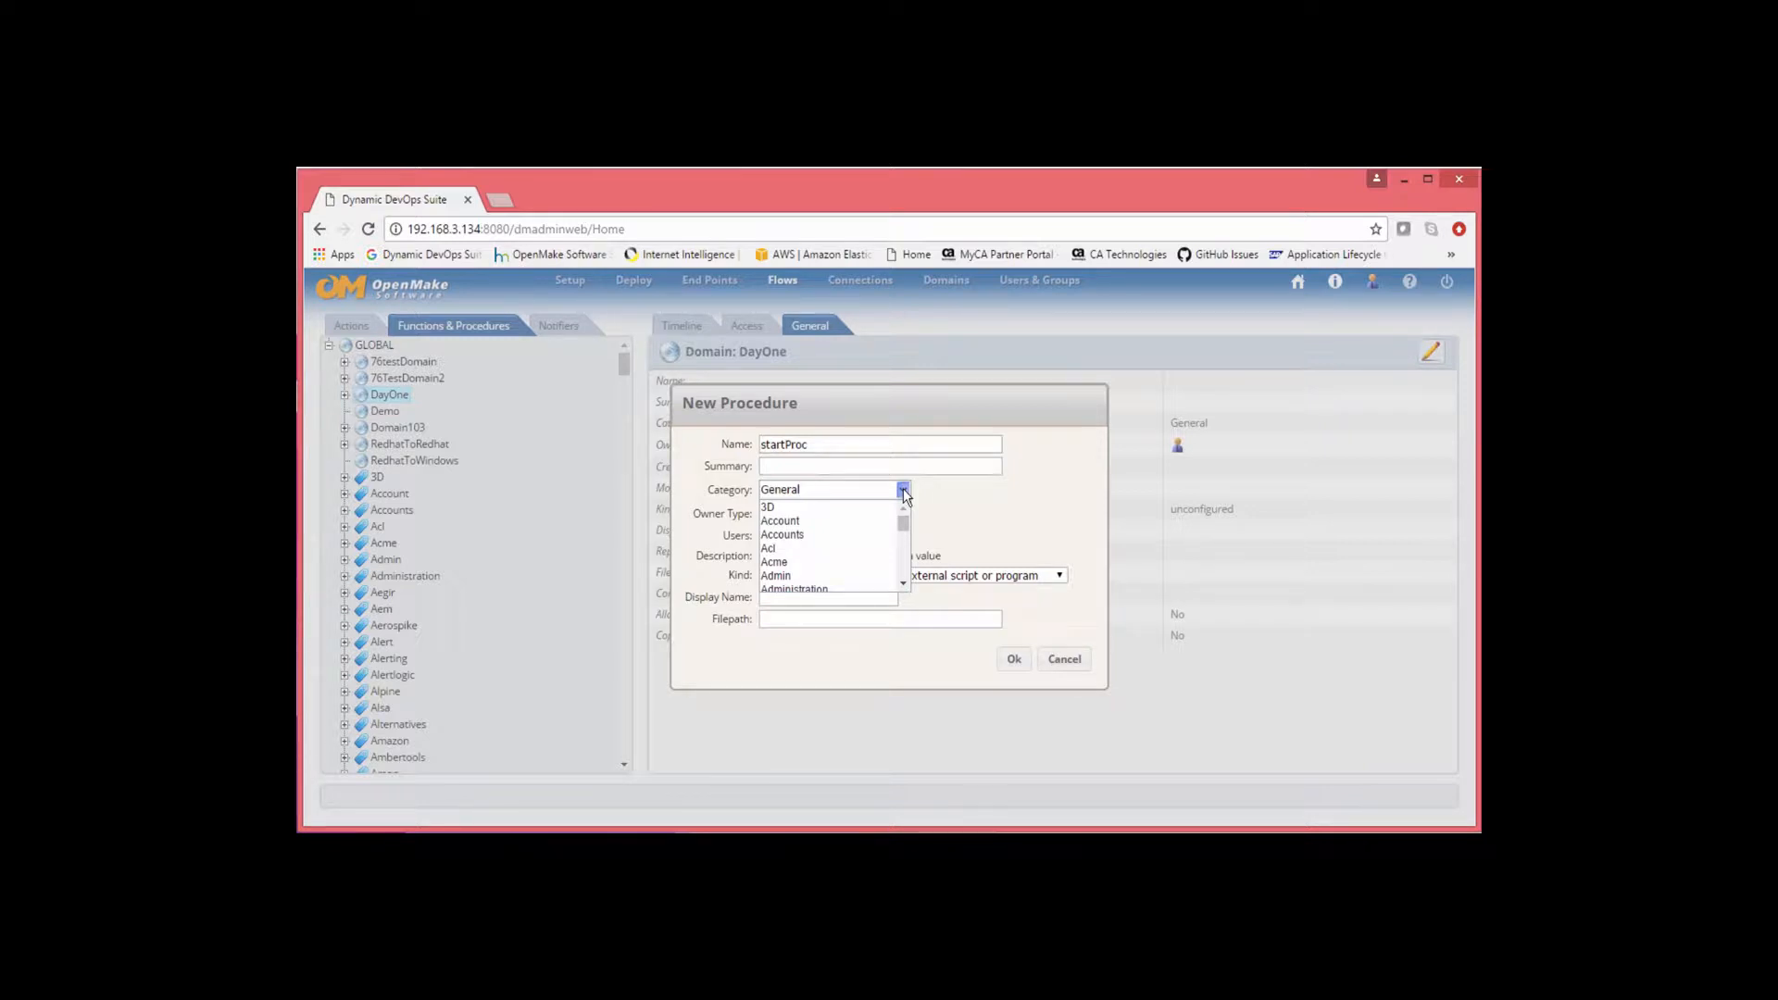
click(902, 583)
click(903, 584)
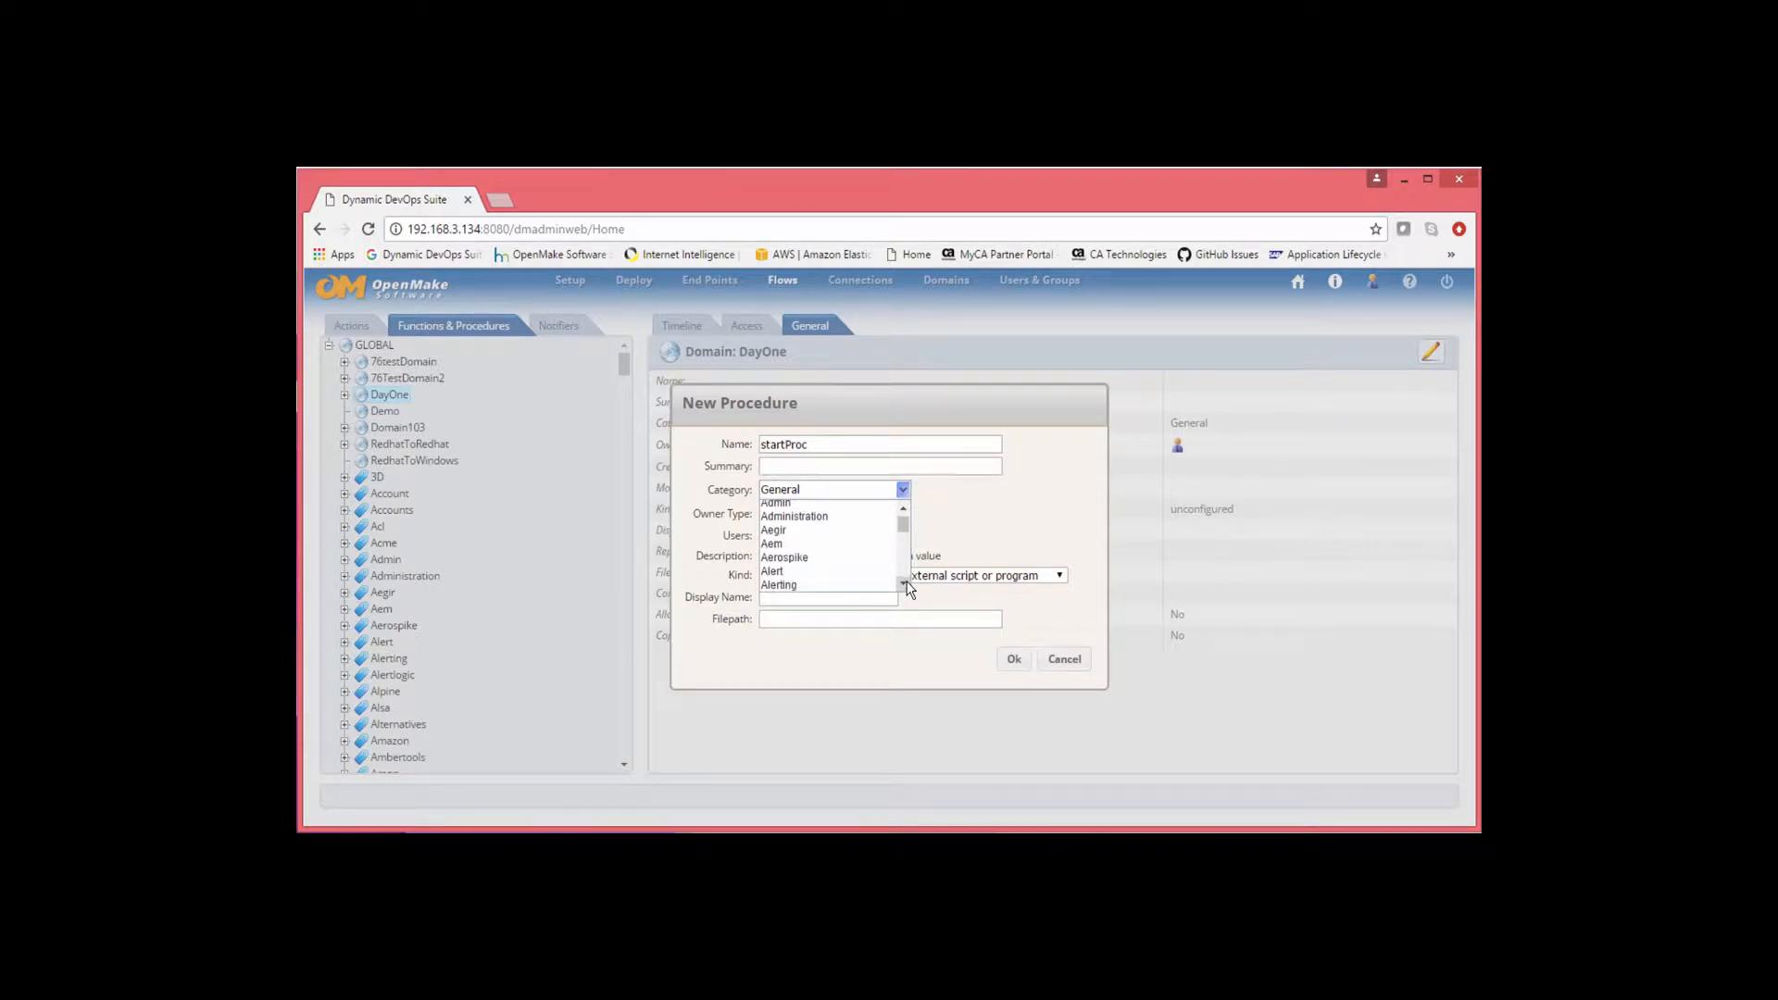
click(793, 573)
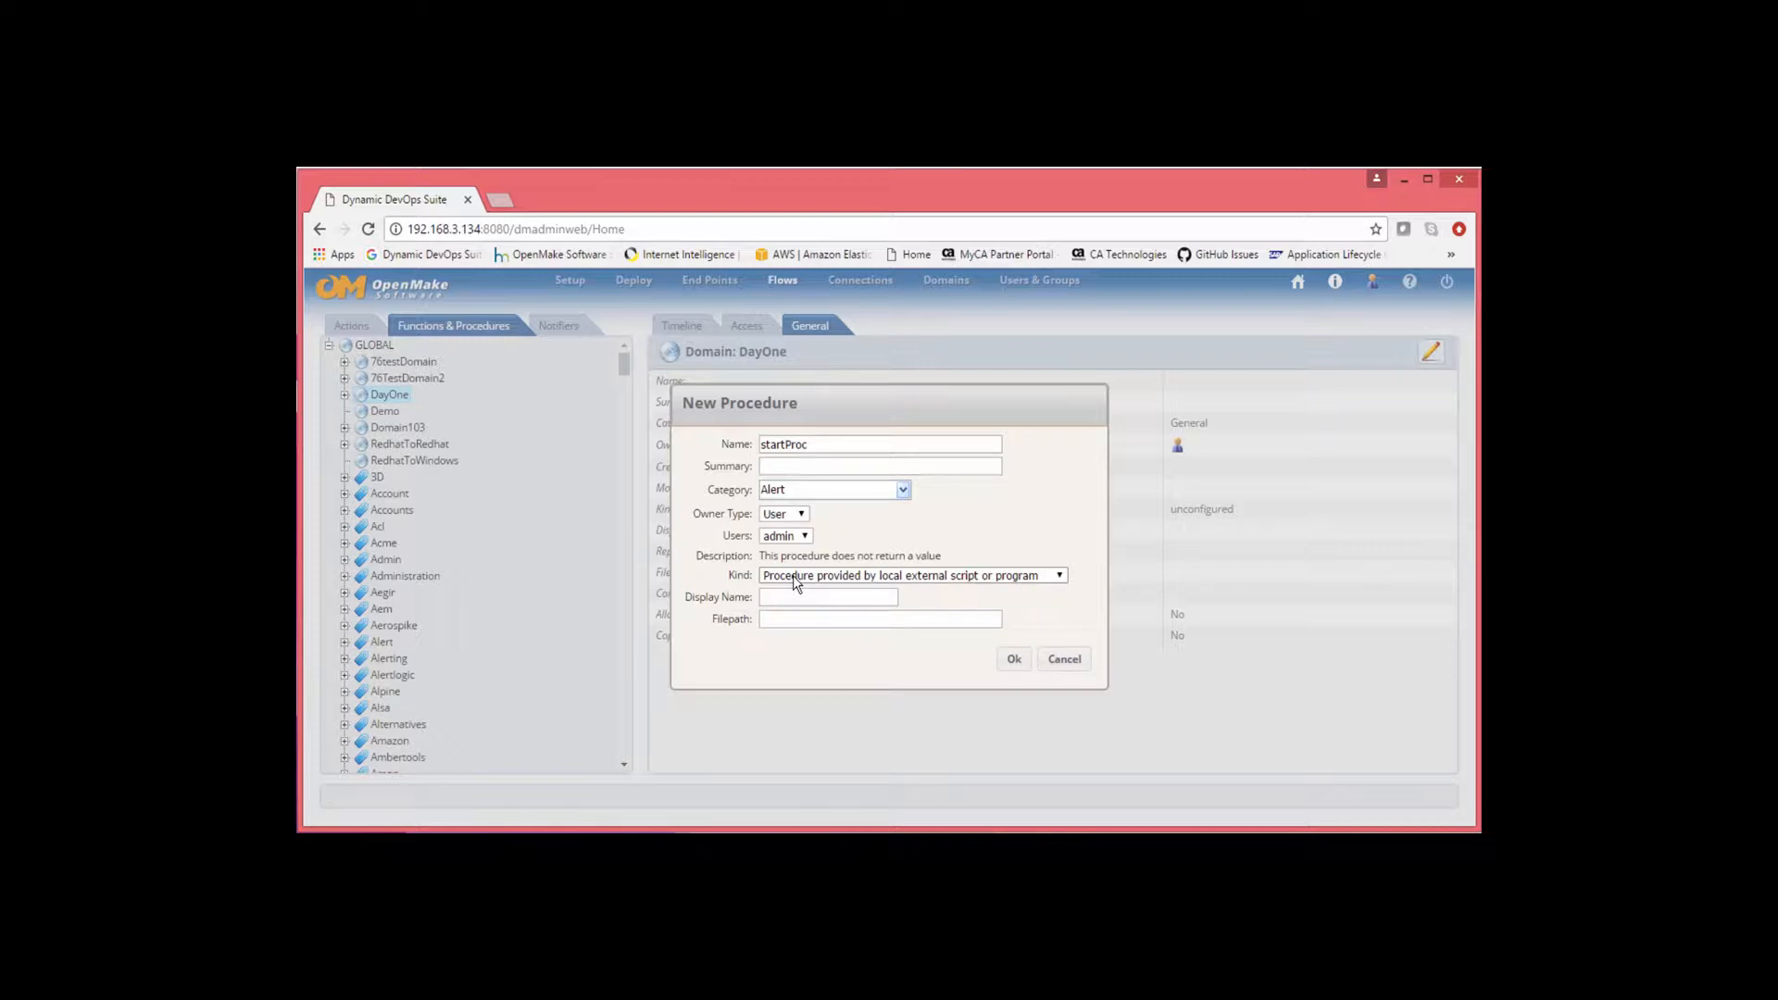
click(792, 575)
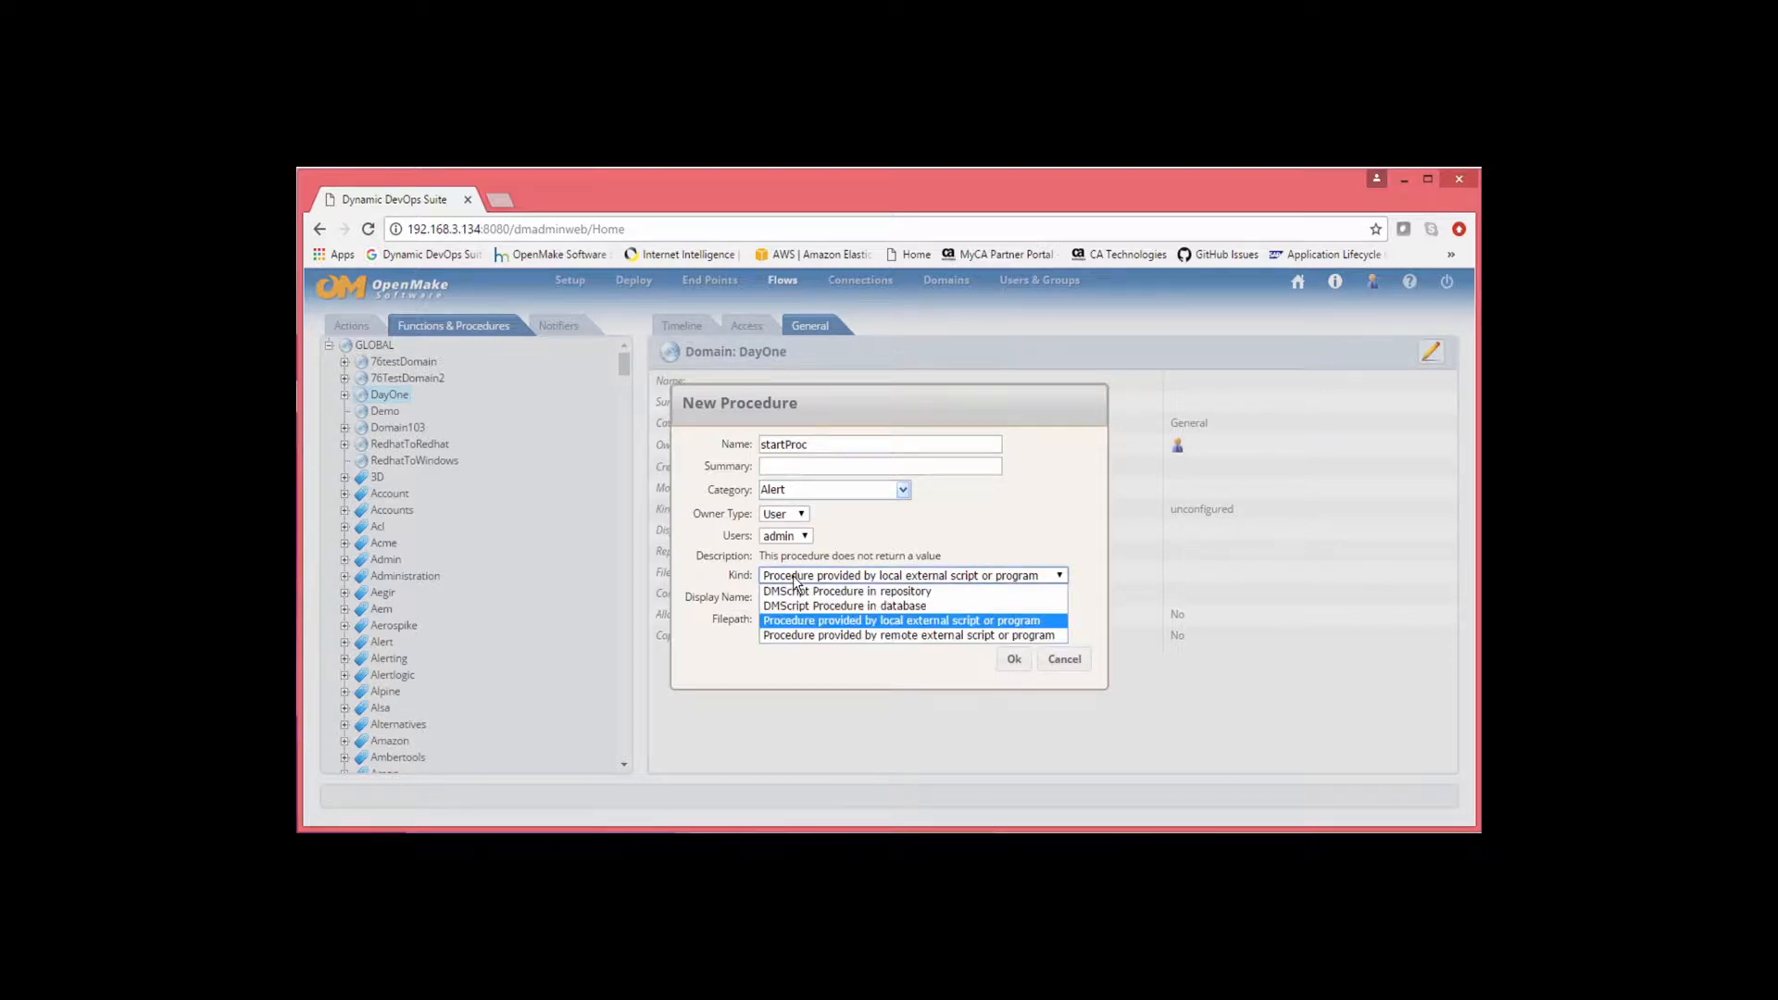
click(809, 605)
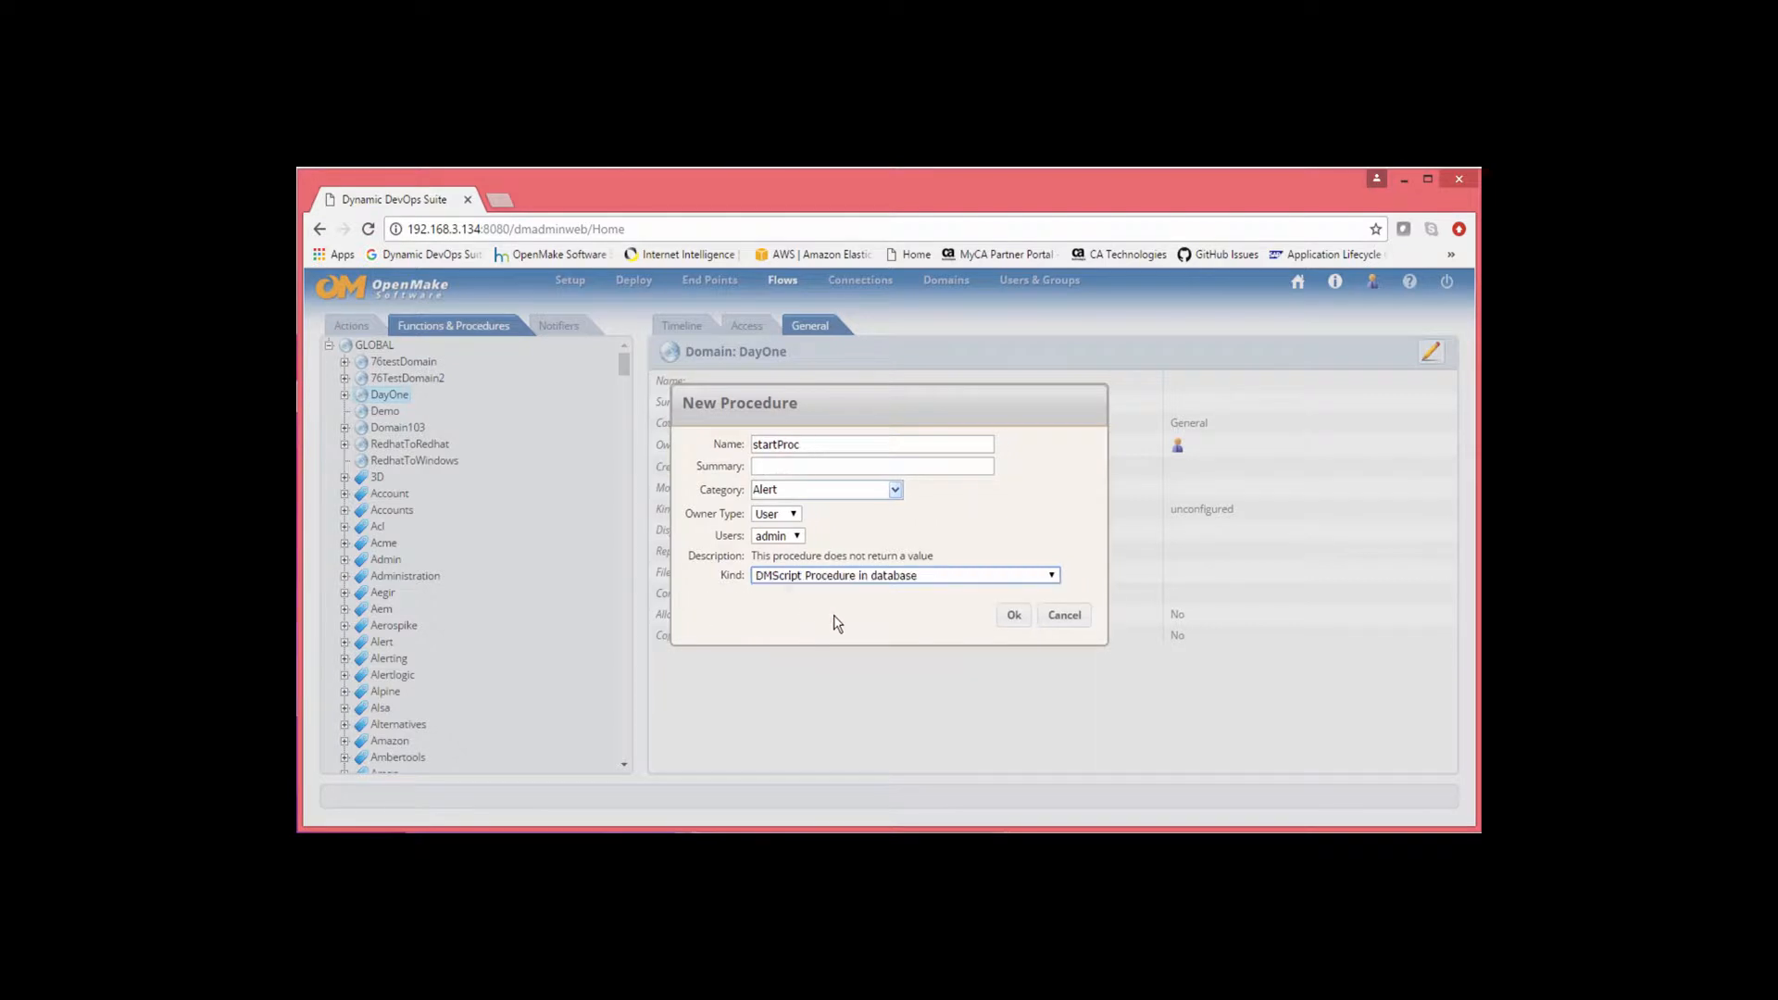
click(1013, 620)
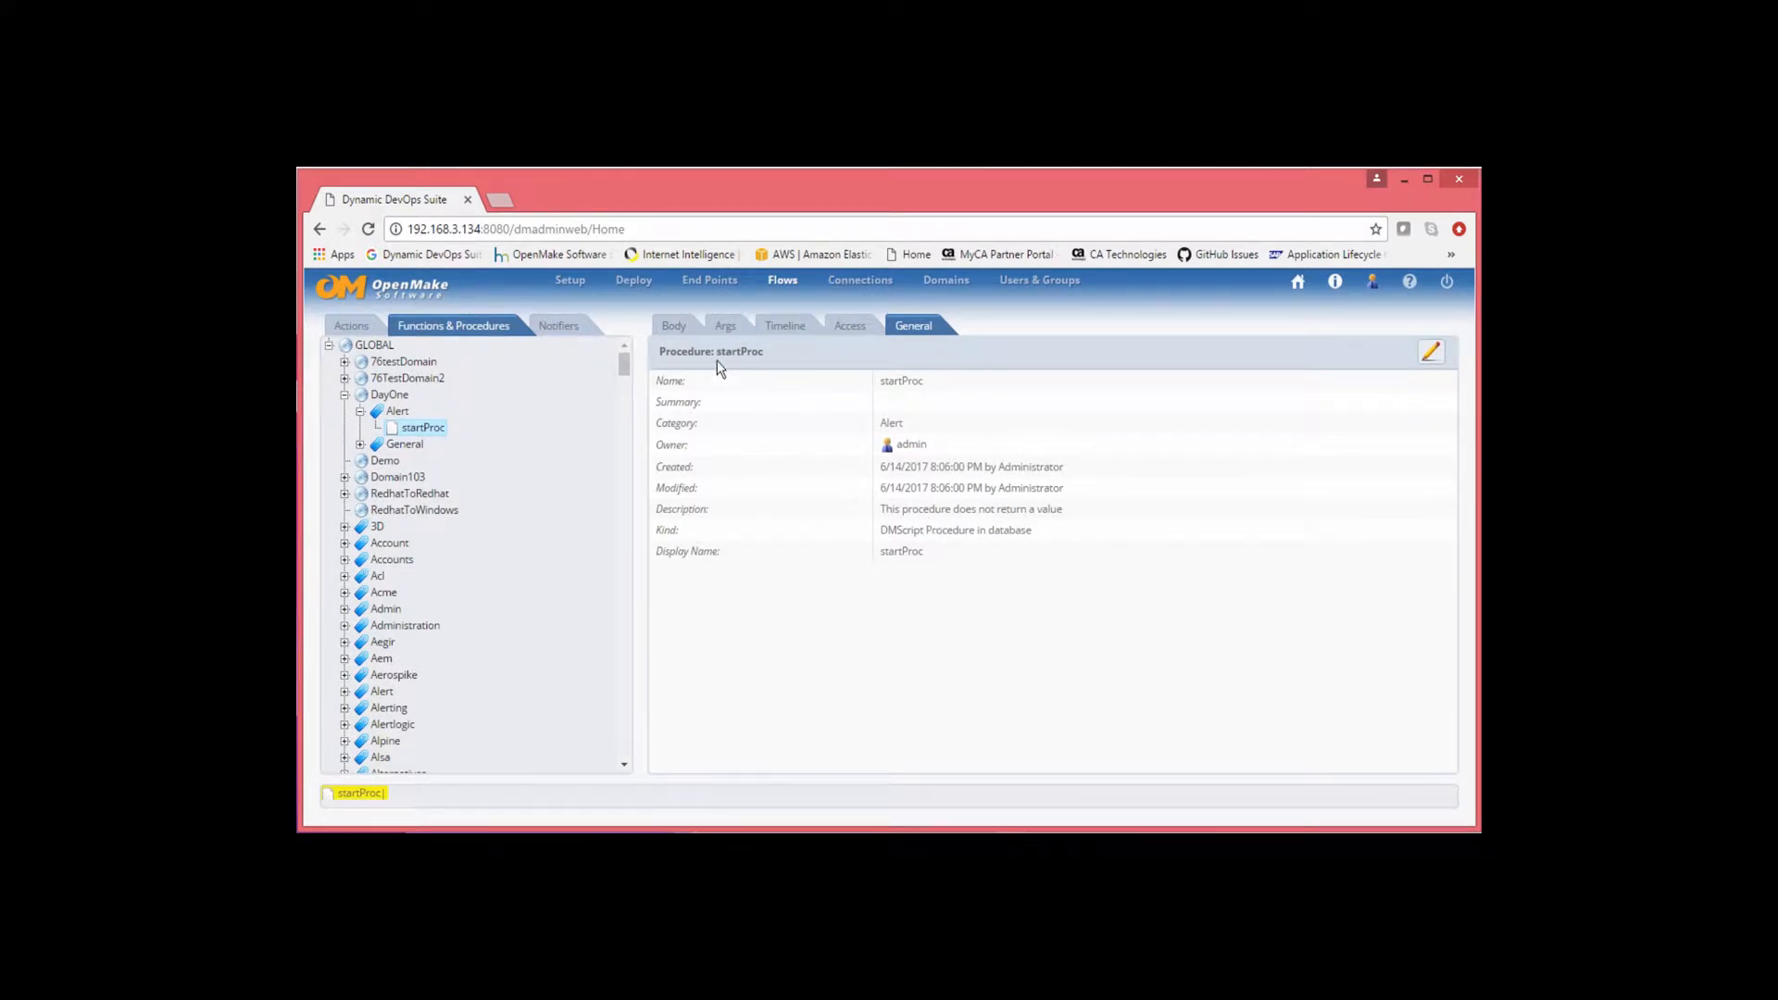
Write echo "Starting"; as the body of the startProc procedure and save it
click(674, 325)
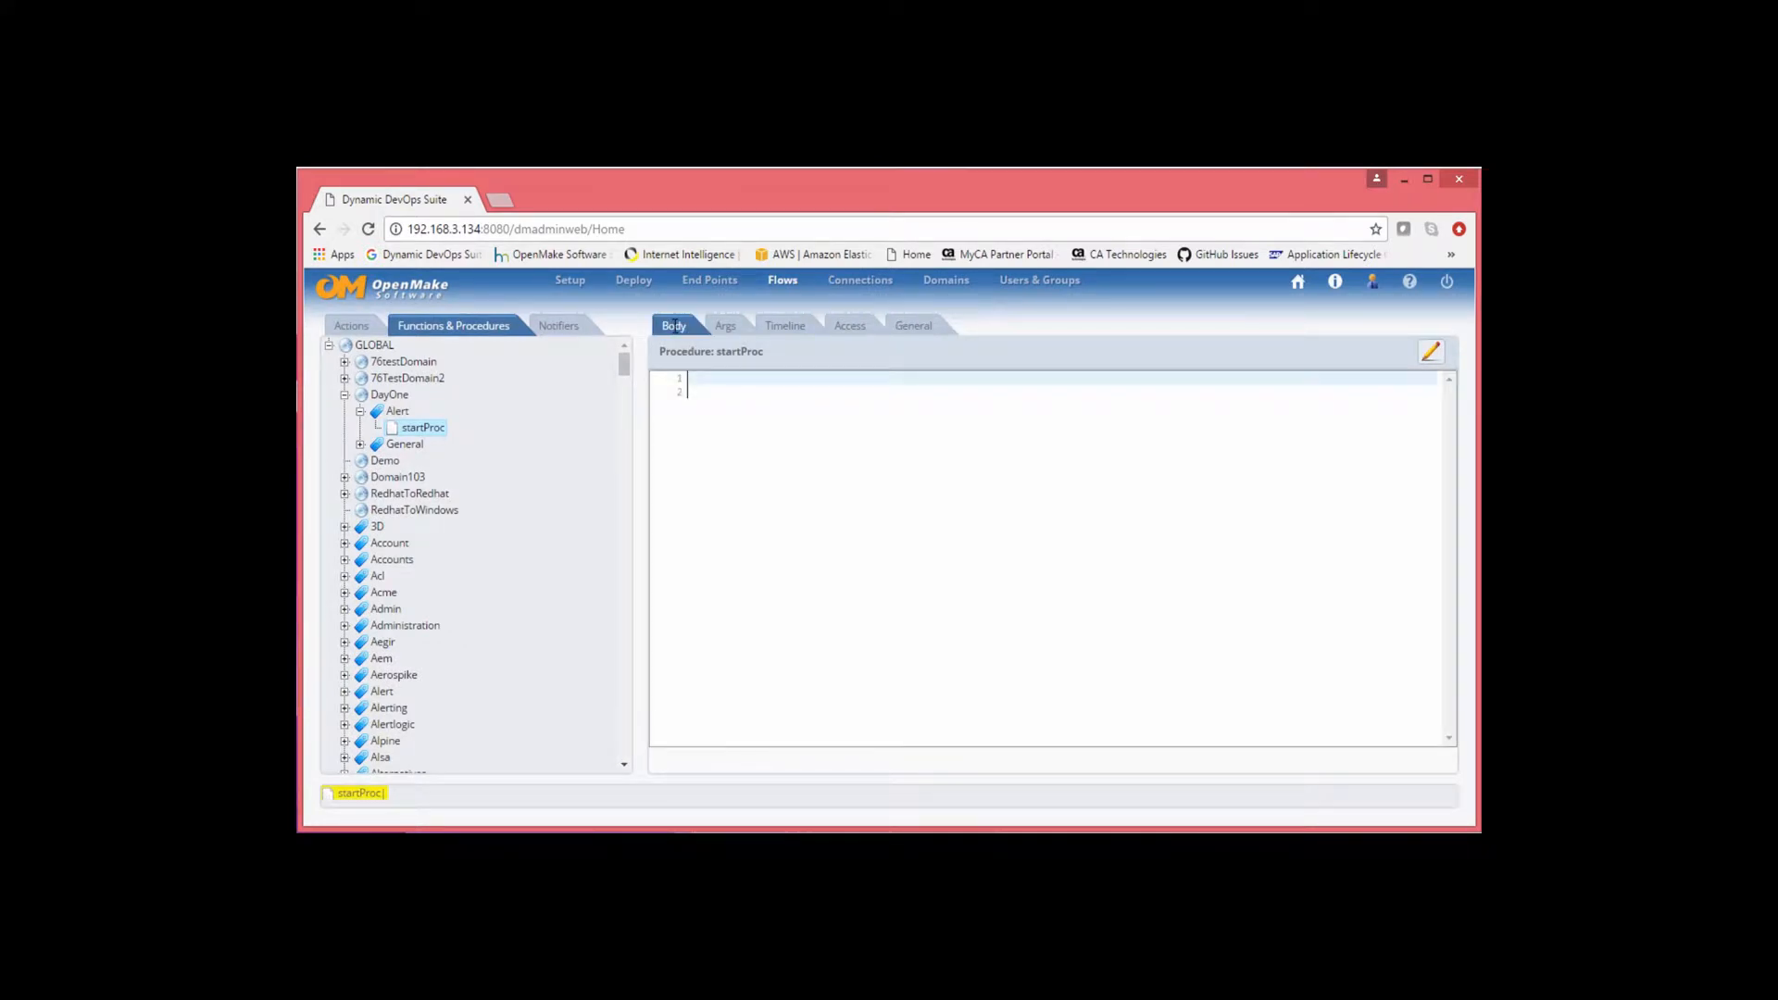
click(1431, 357)
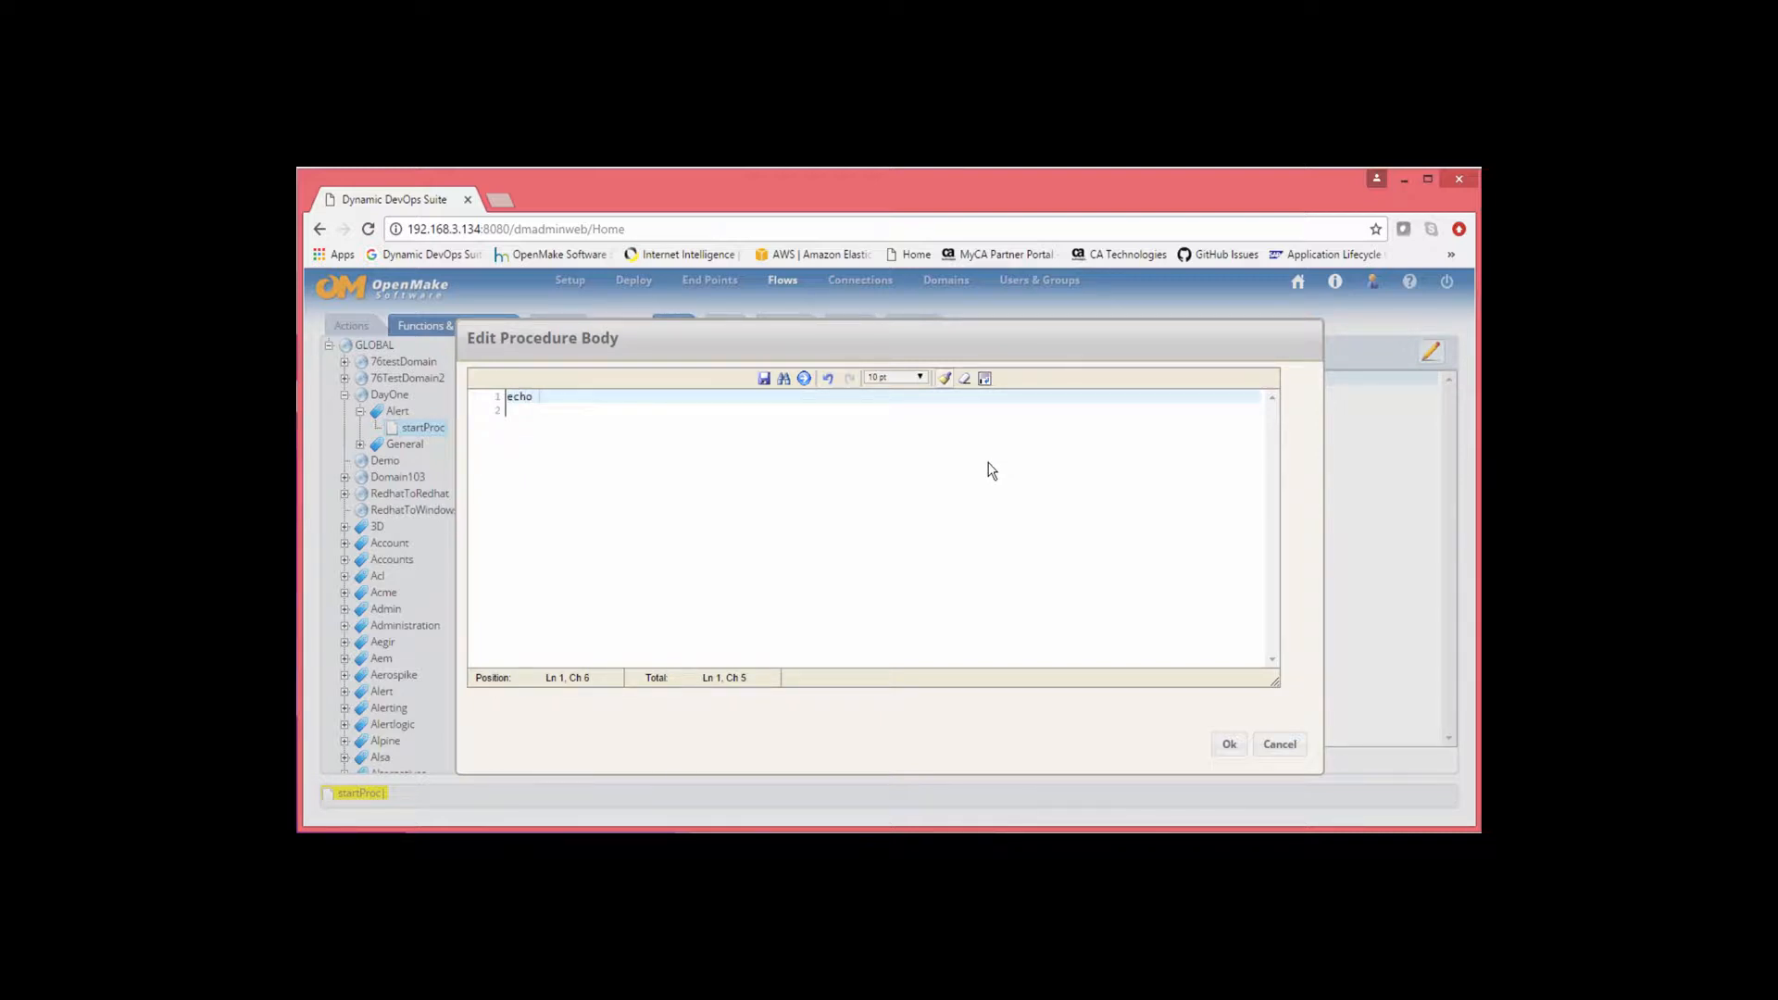
text("Starting";)
click(1225, 745)
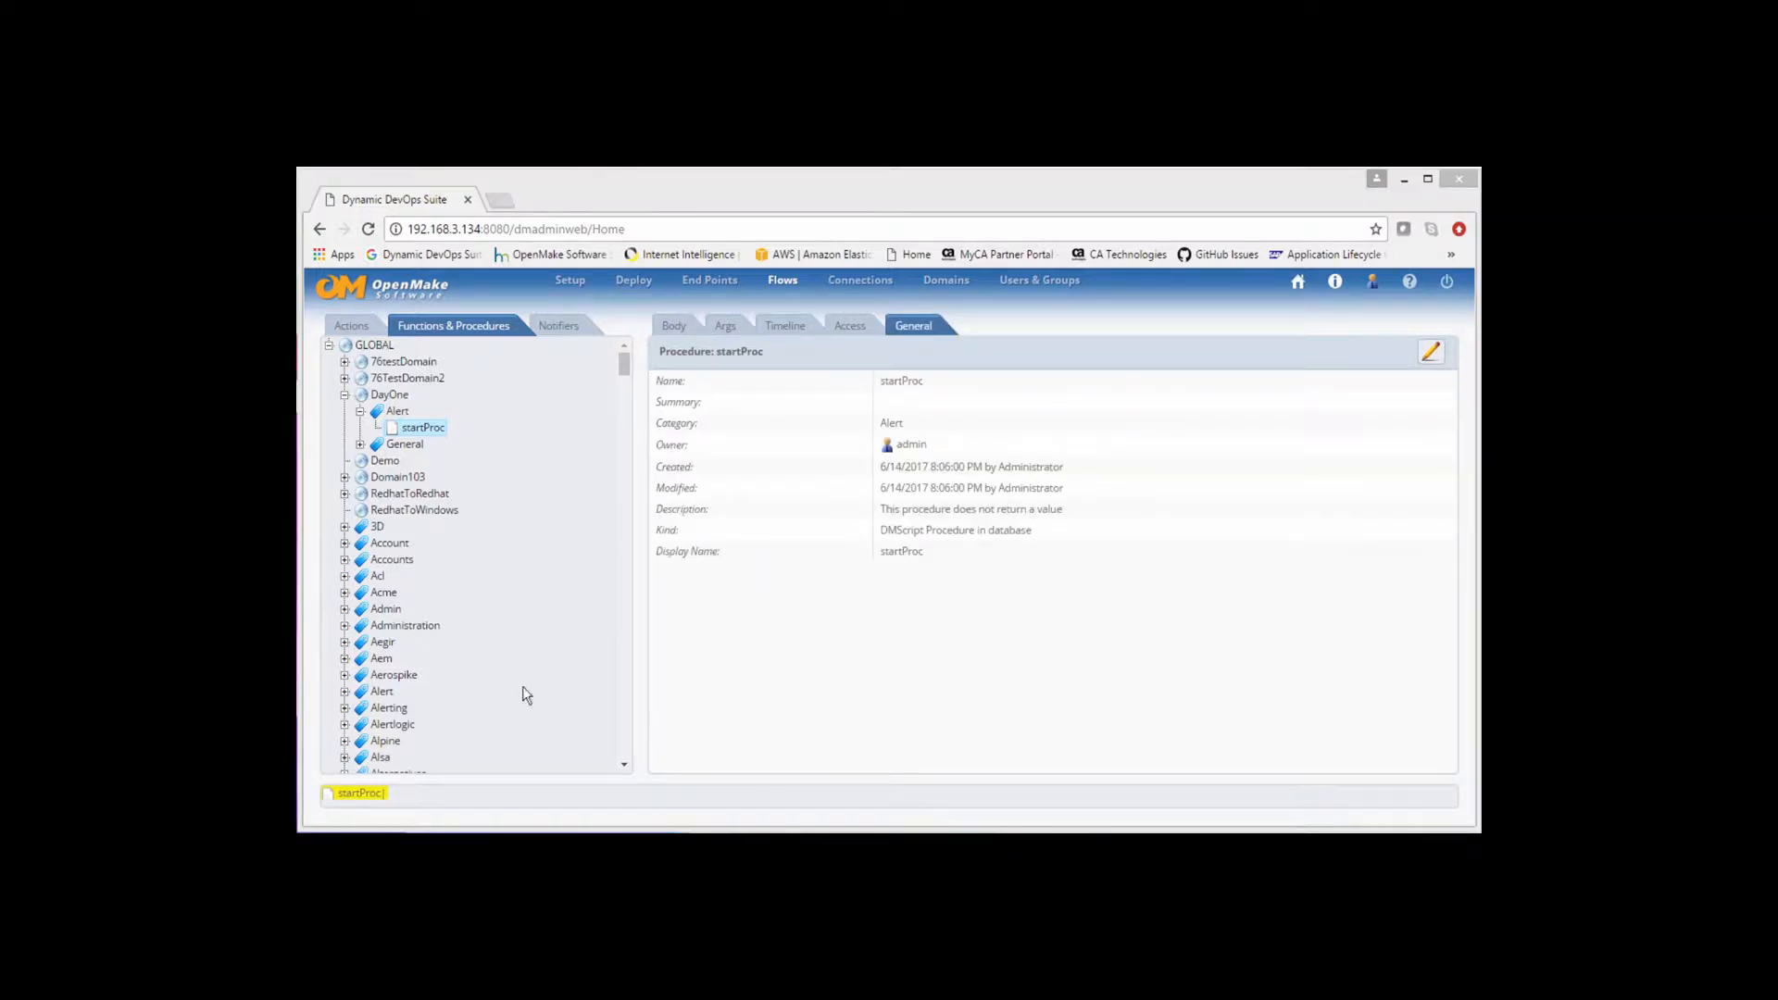
Start another new procedure in the DayOne domain named stopProc, with the category Alert
right_click(382, 400)
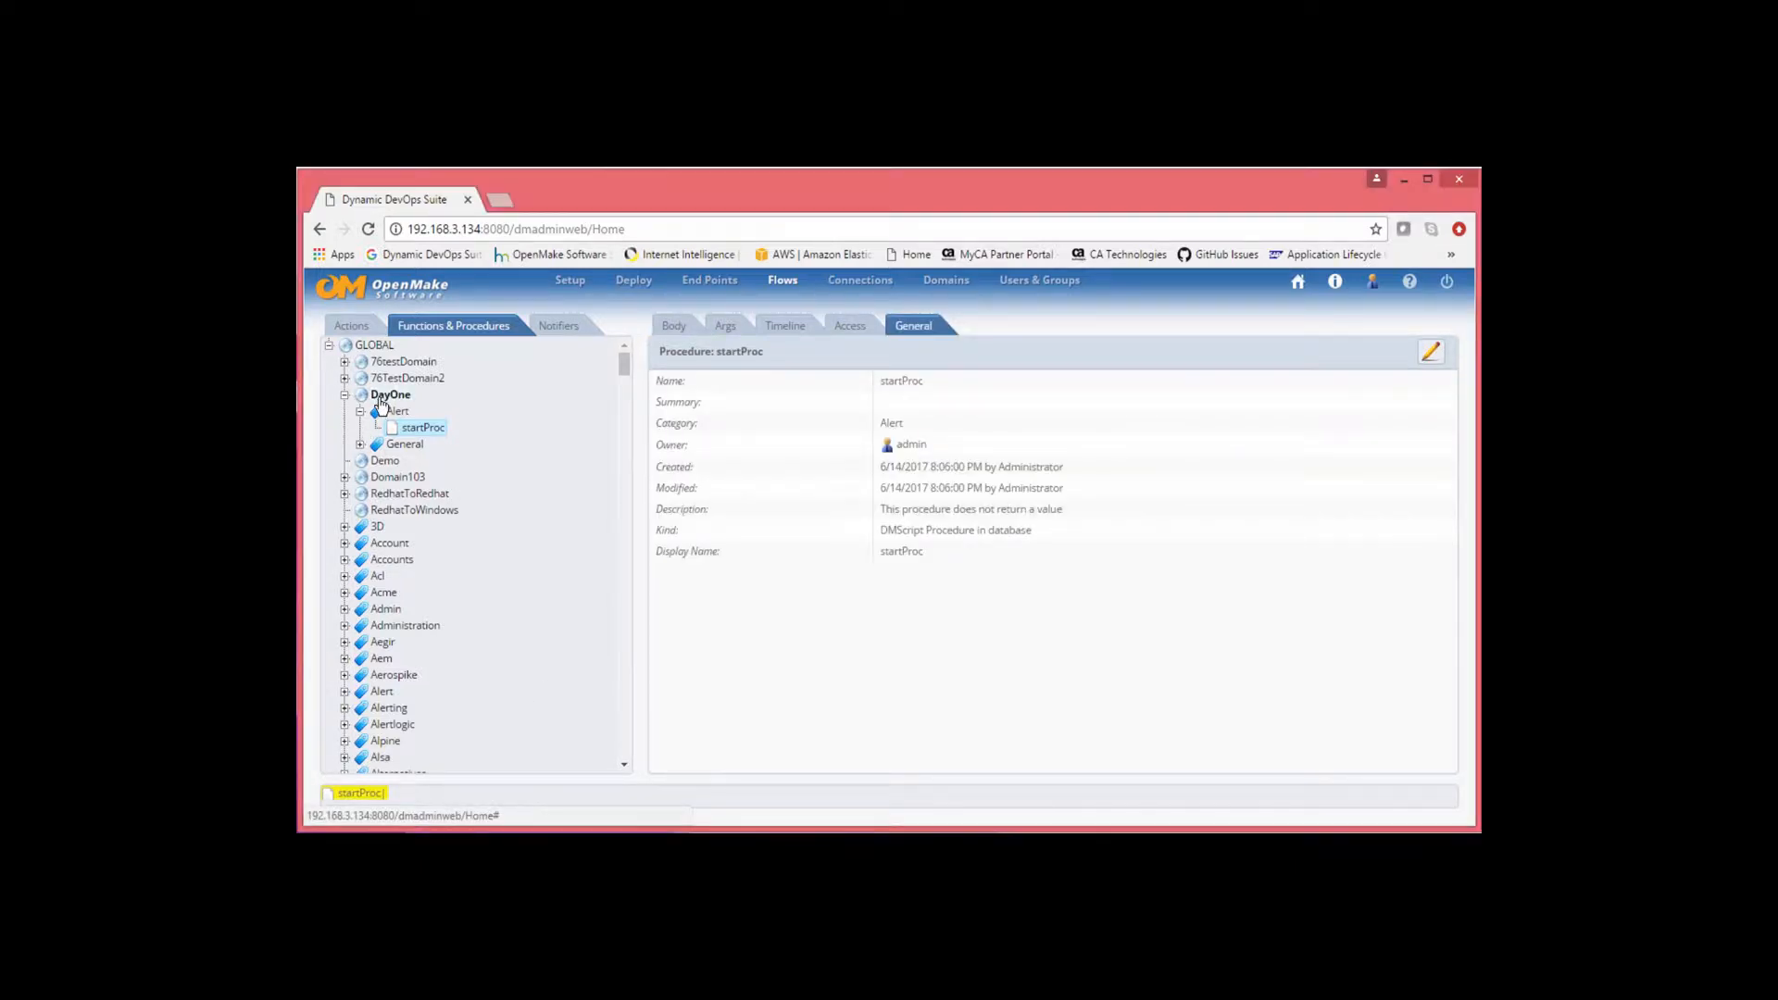
click(431, 427)
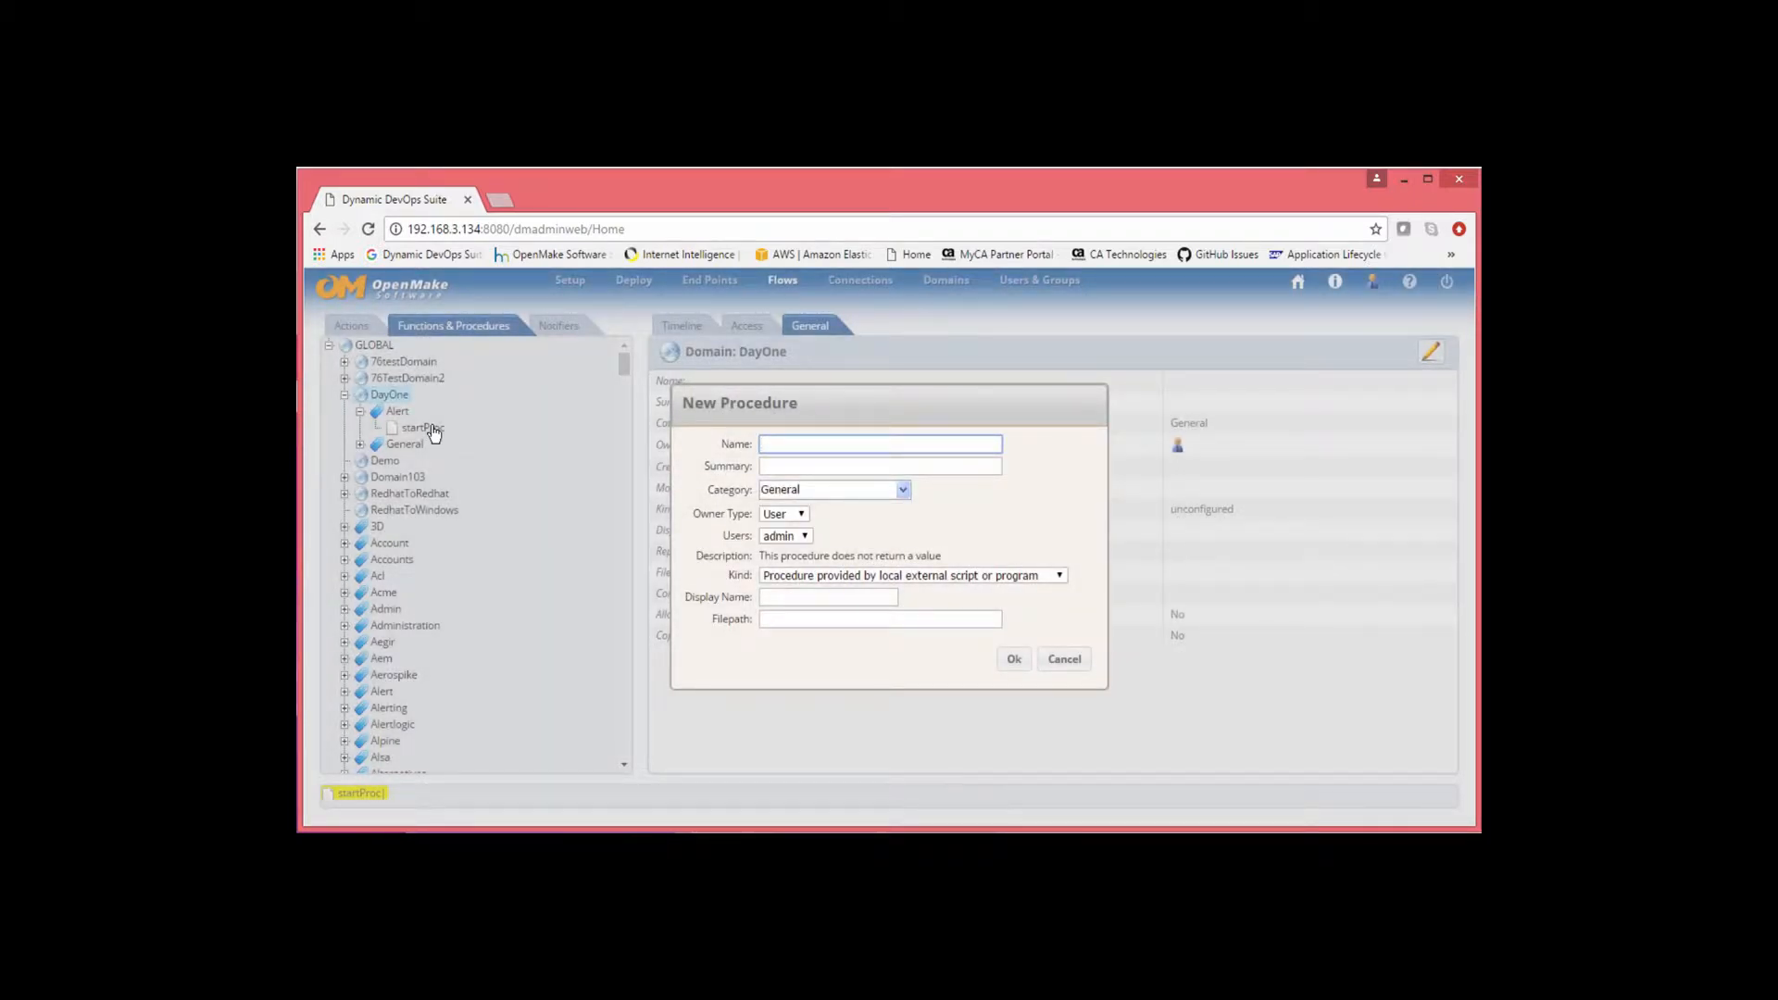
text(stopProc)
click(901, 491)
scroll(903, 585, down, 5)
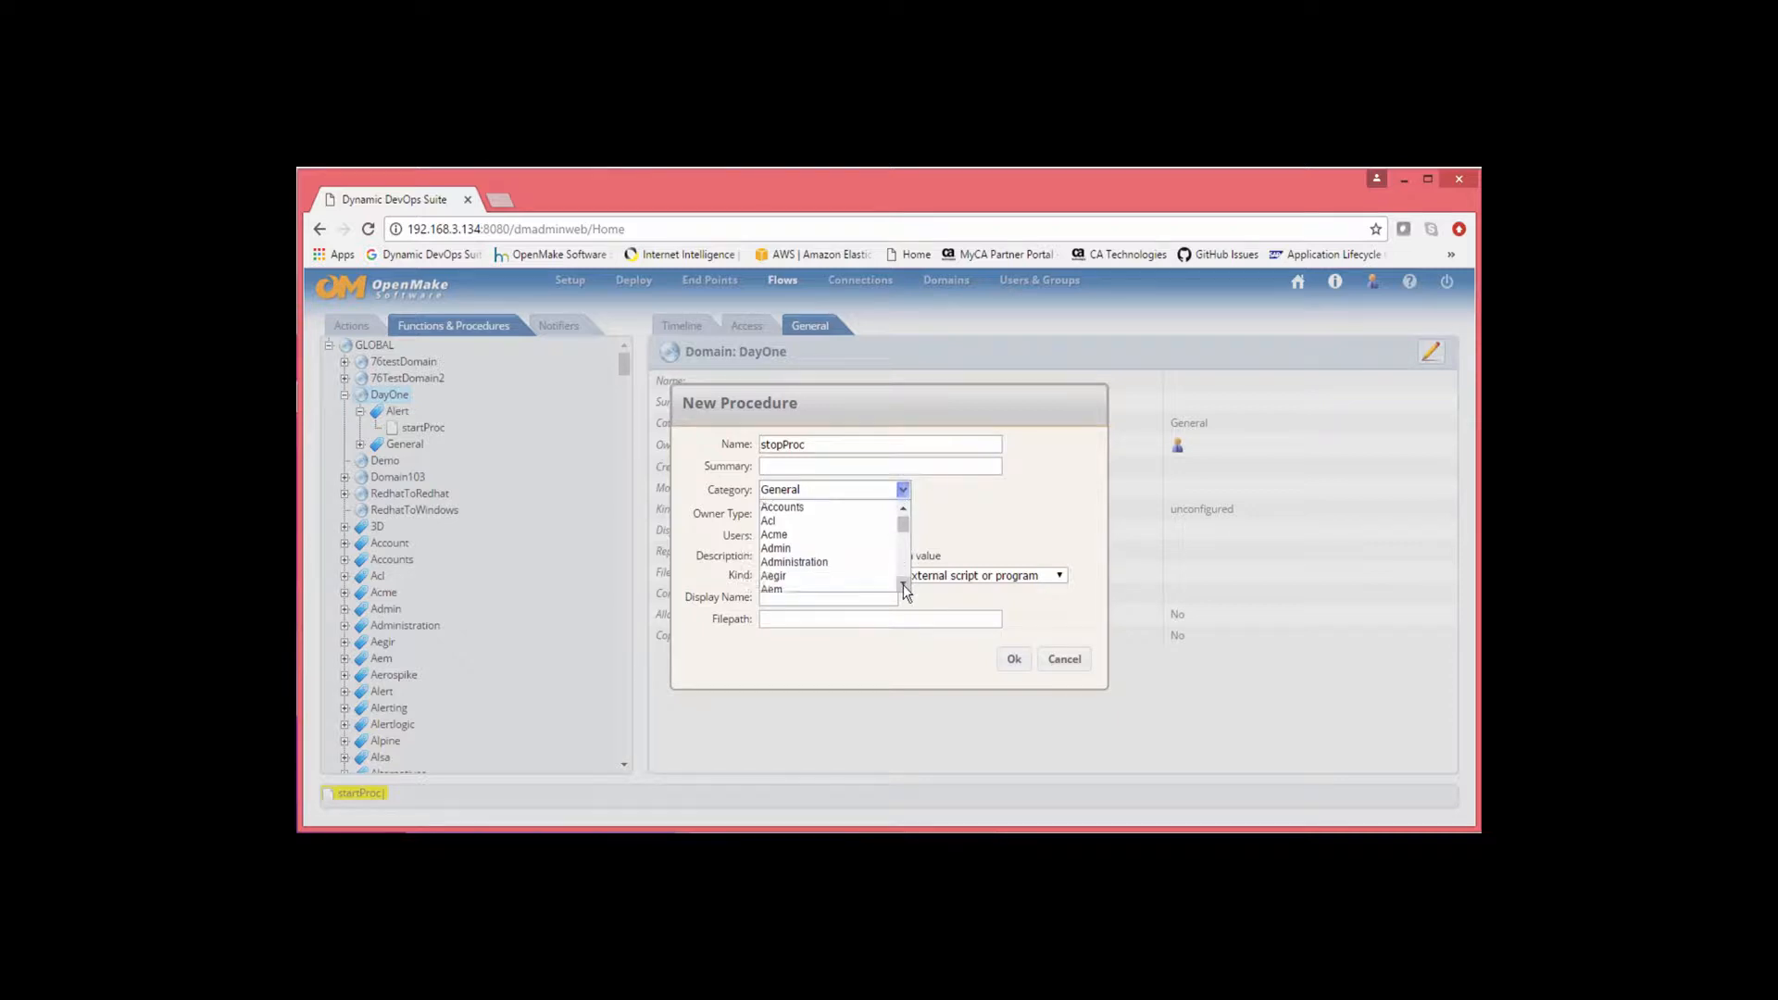
click(786, 572)
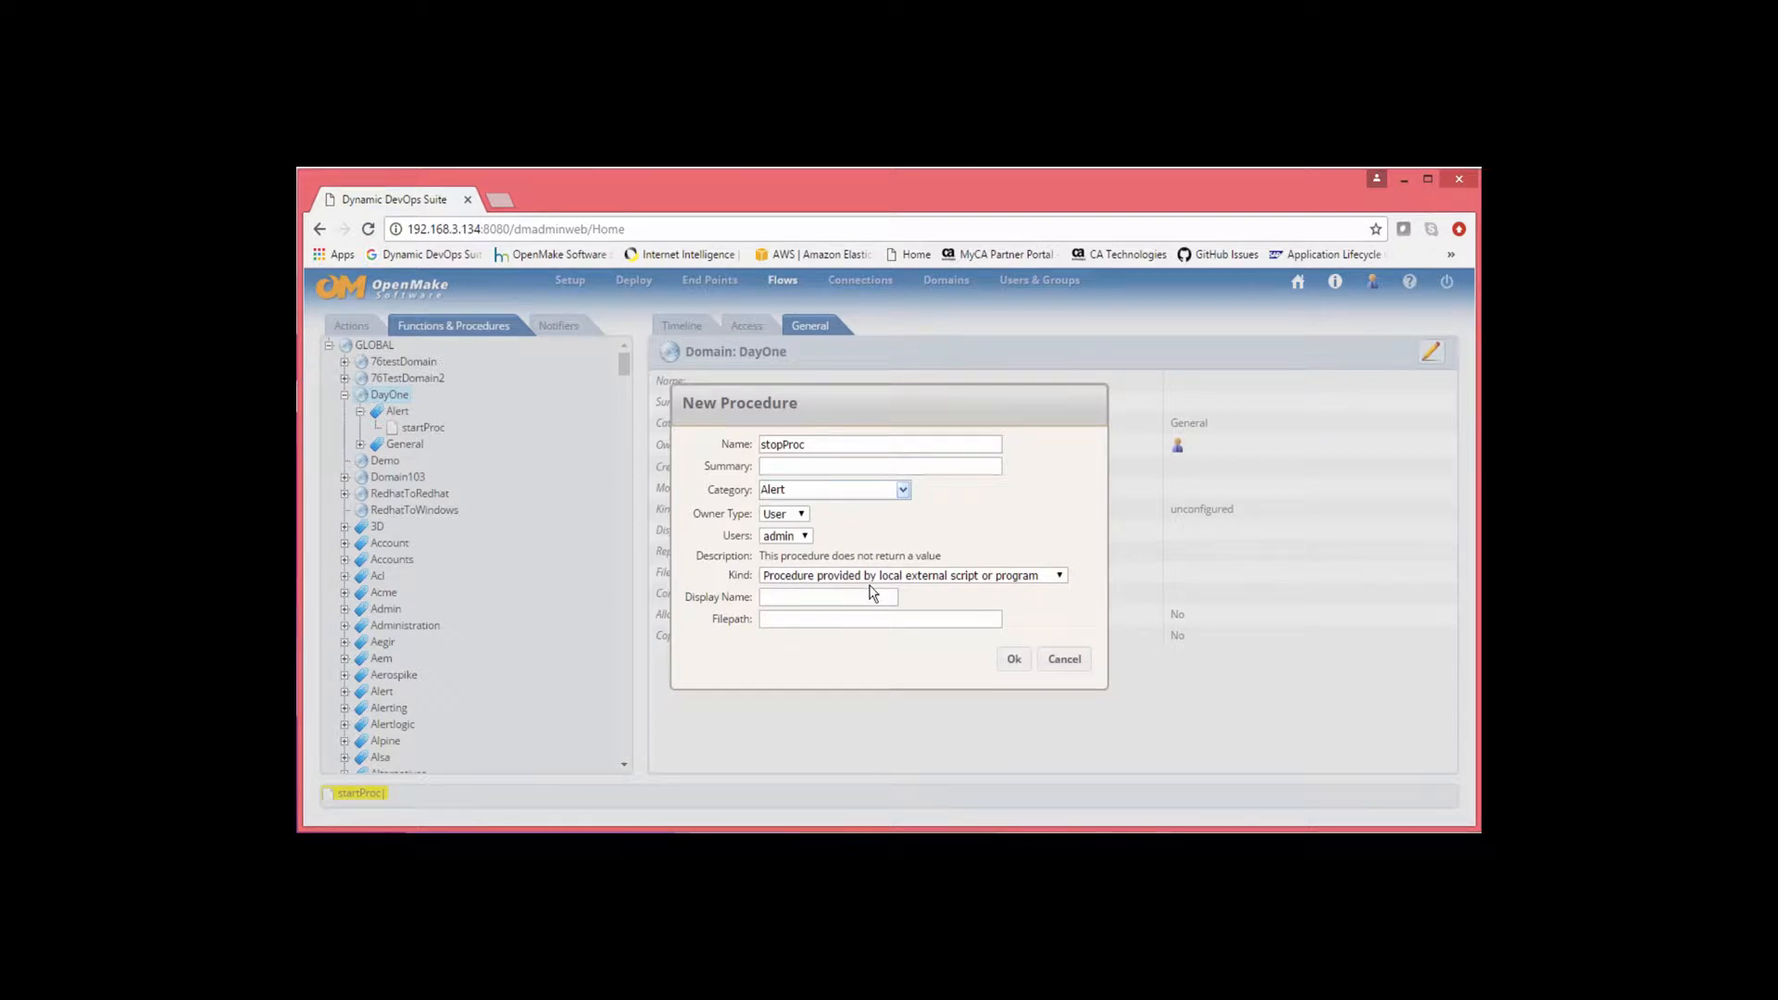
Set stopProc's filepath to /tmp/stopping.exe and create the procedure
click(838, 620)
text(/t)
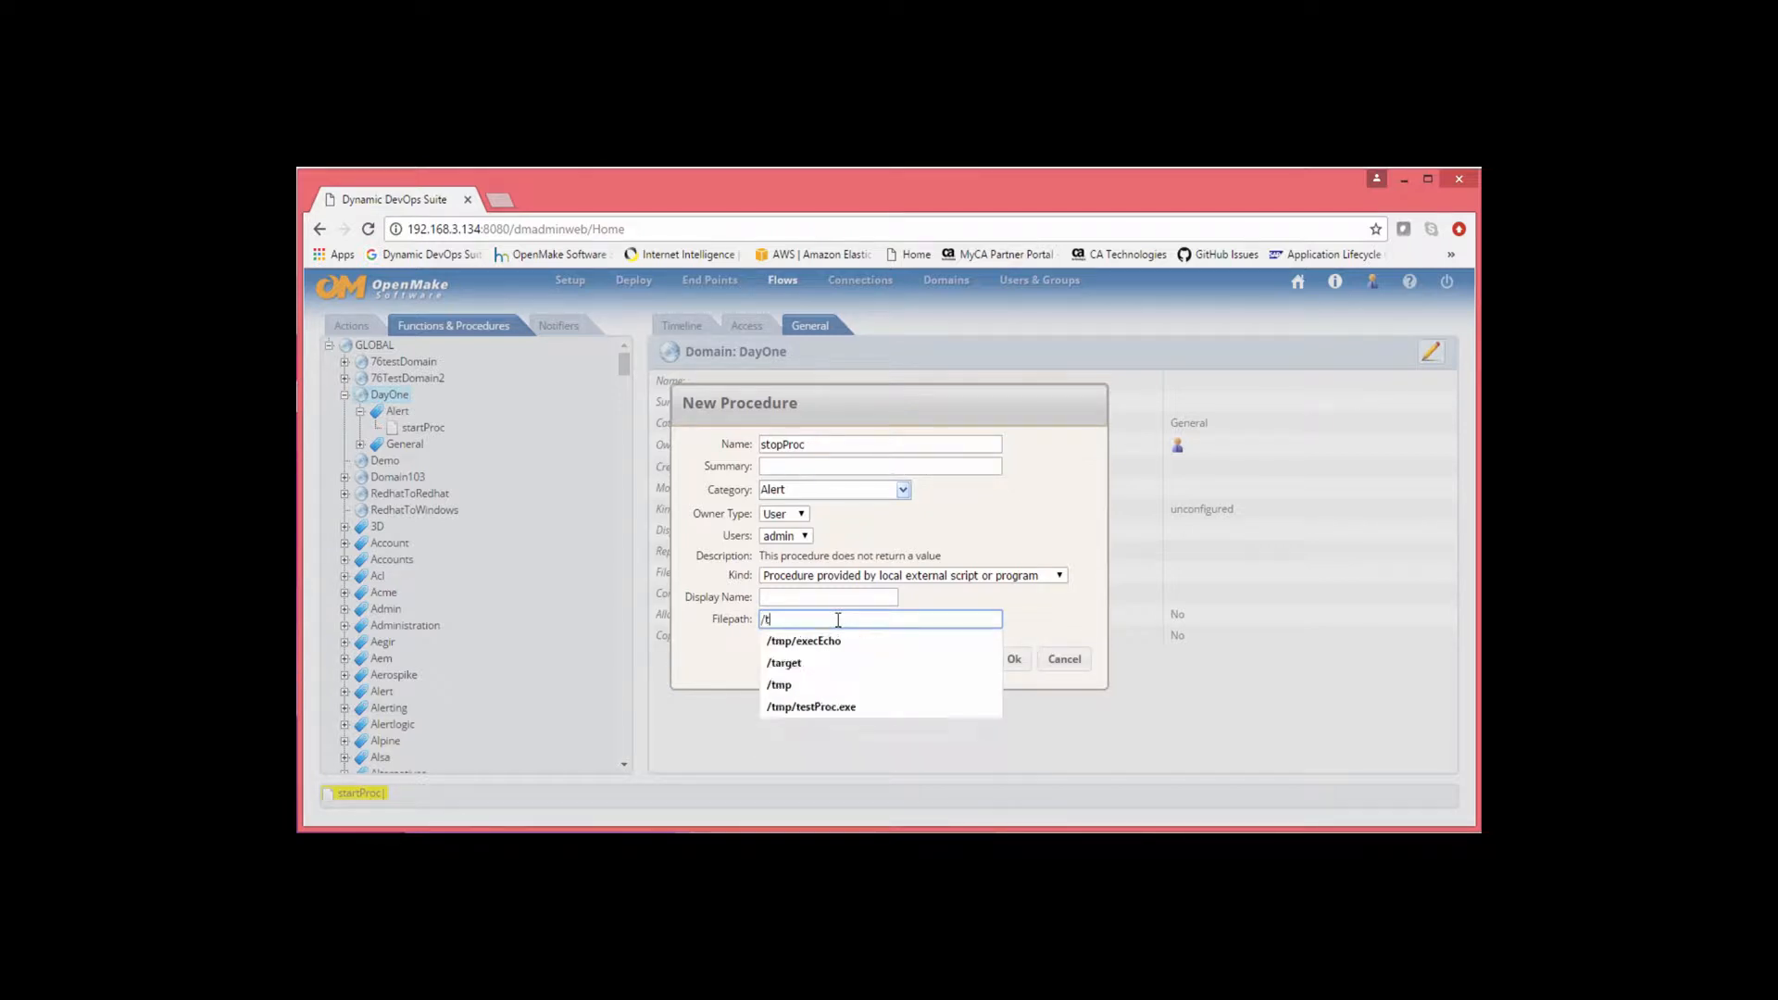
text(mp/stopp)
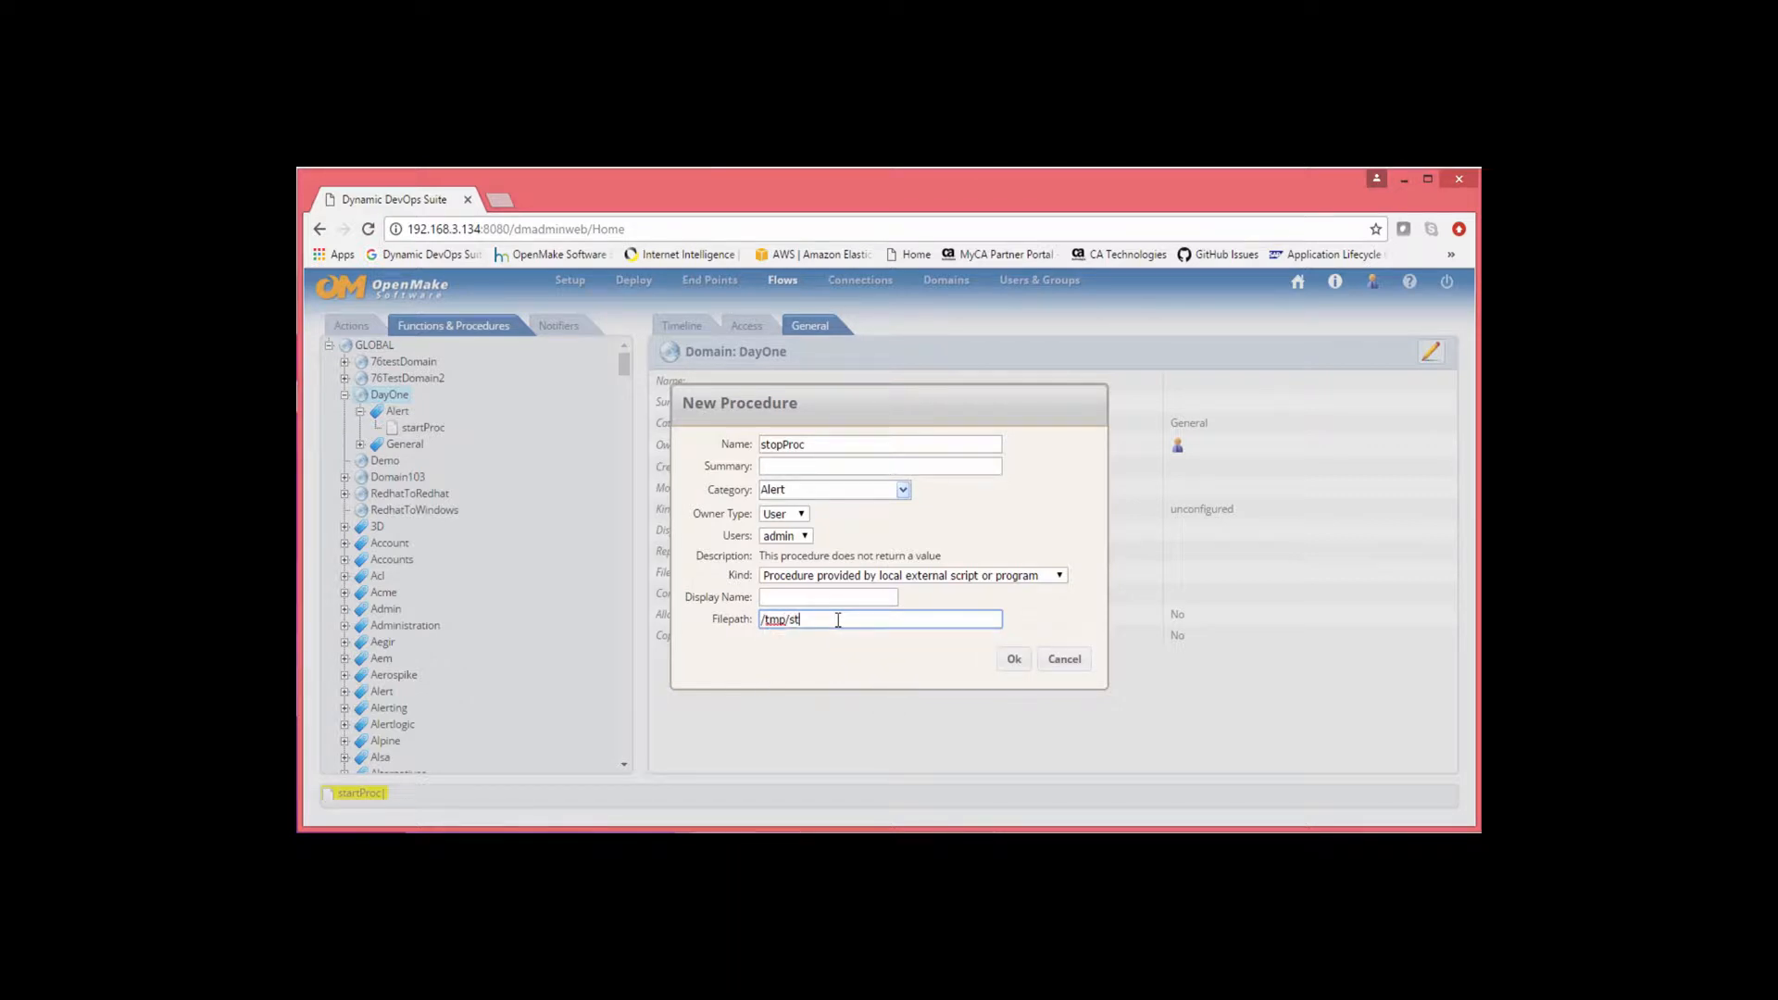
text(ing.exe)
click(1014, 659)
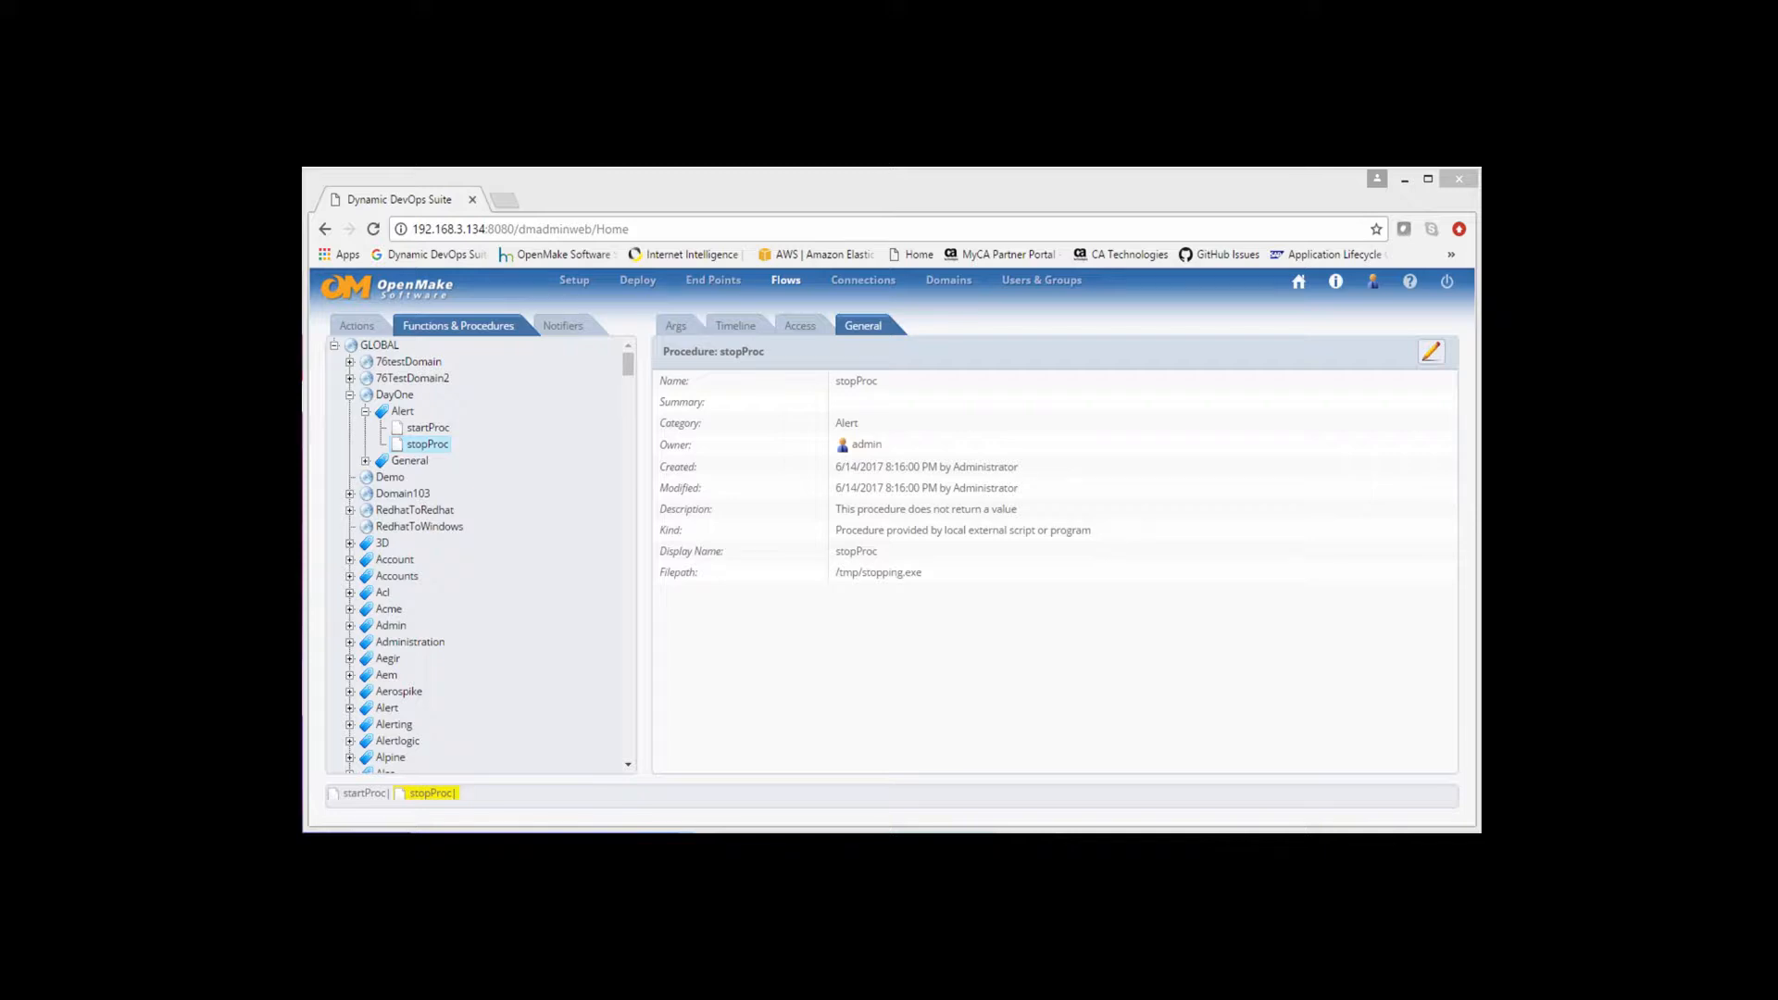
Switch to the terminal session in /tmp and list the details of stopping.exe with ls -l
drag(305, 328, 990, 303)
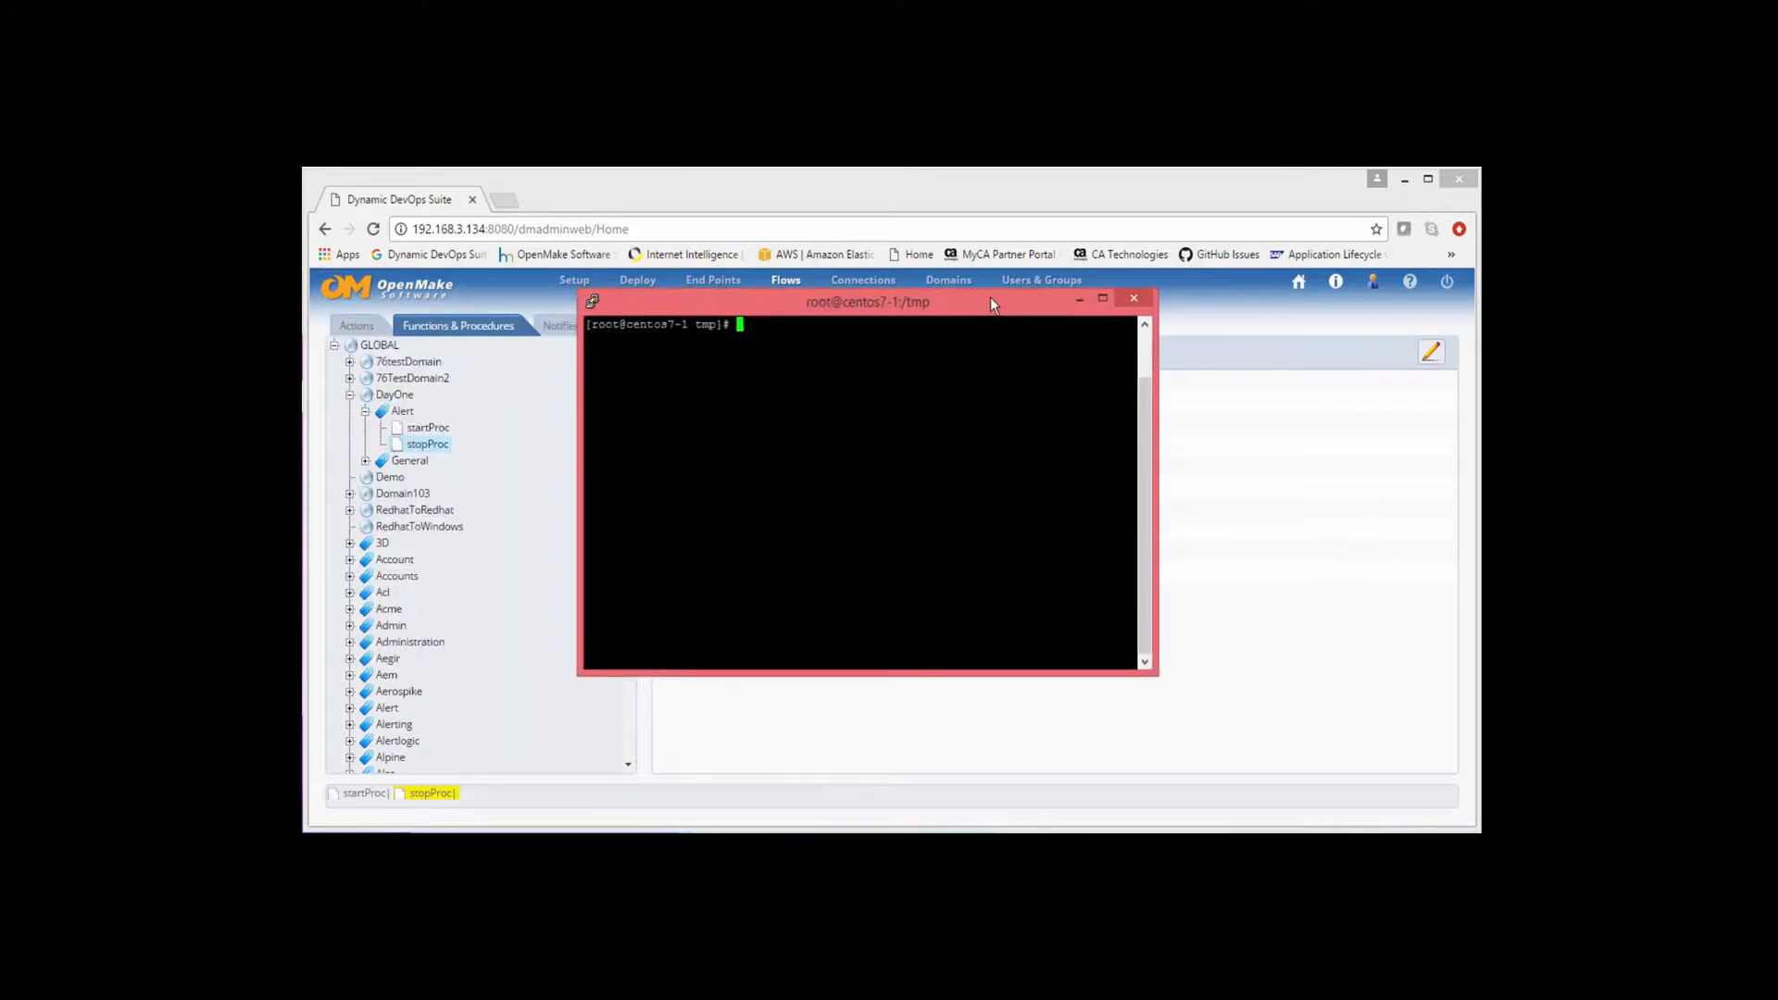
text(ls -l stopping.exe)
key(Return)
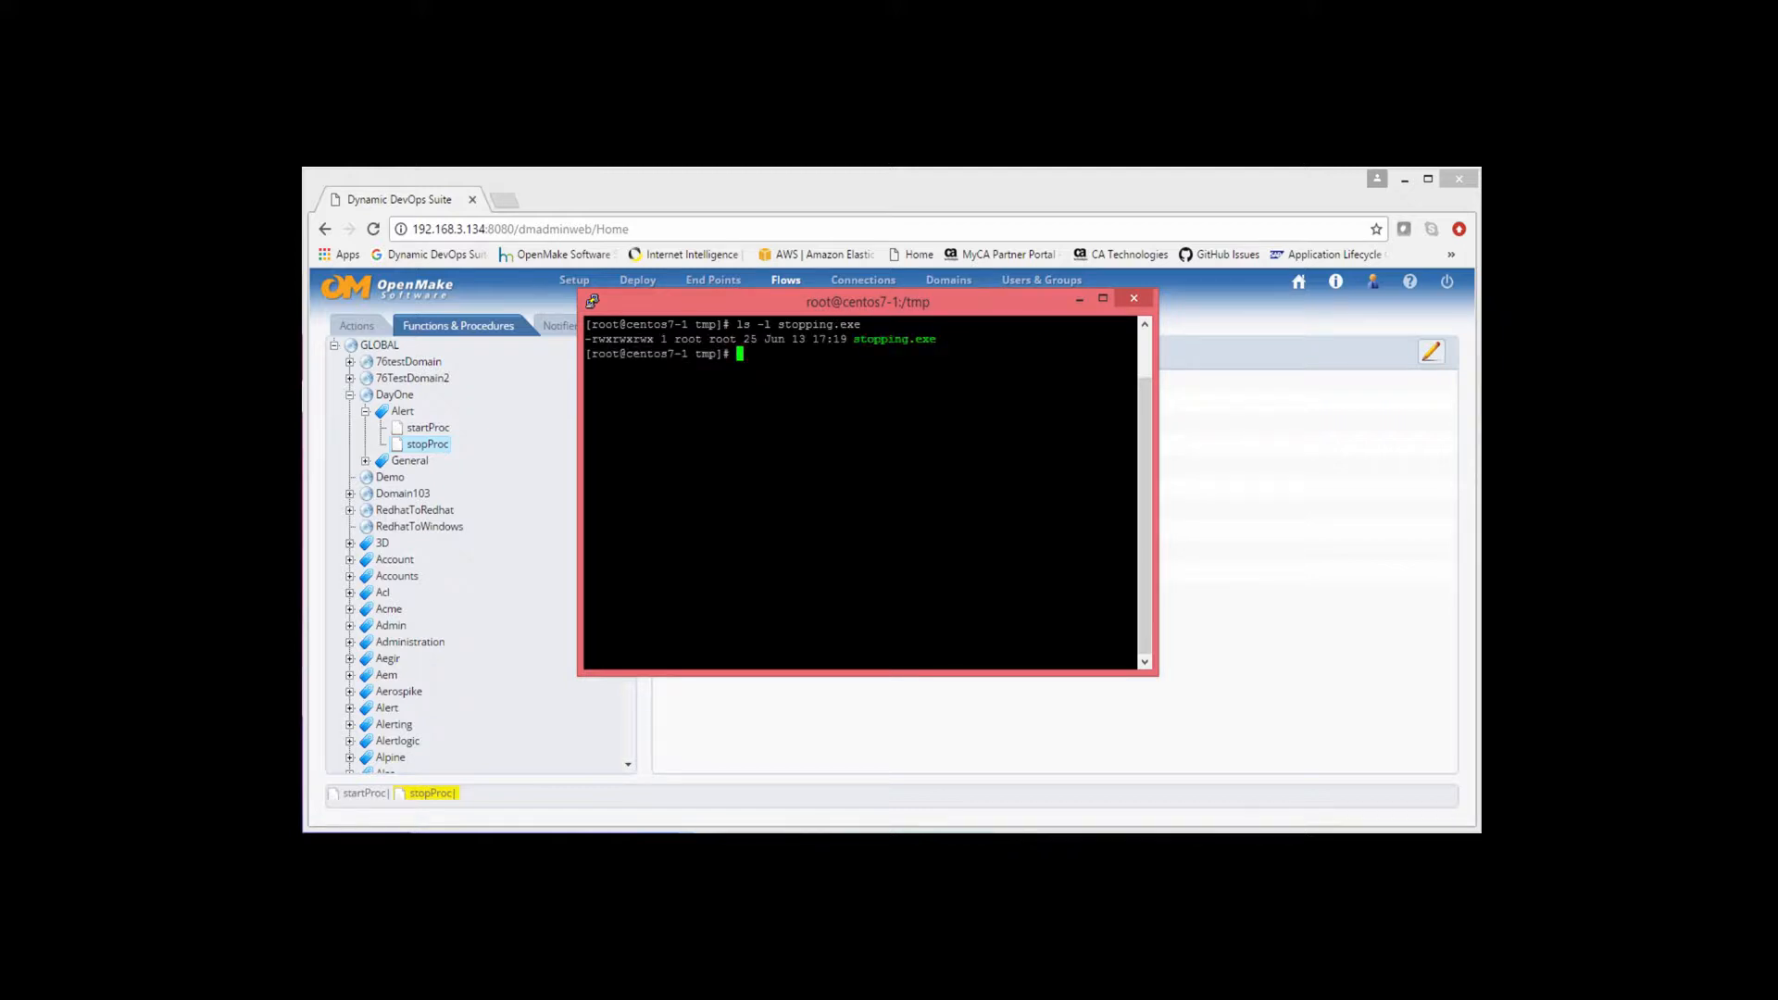
Examine the script in stopping.exe with vi, quit without saving, and move the terminal out of the way
text(vi stopping.exe)
key(Return)
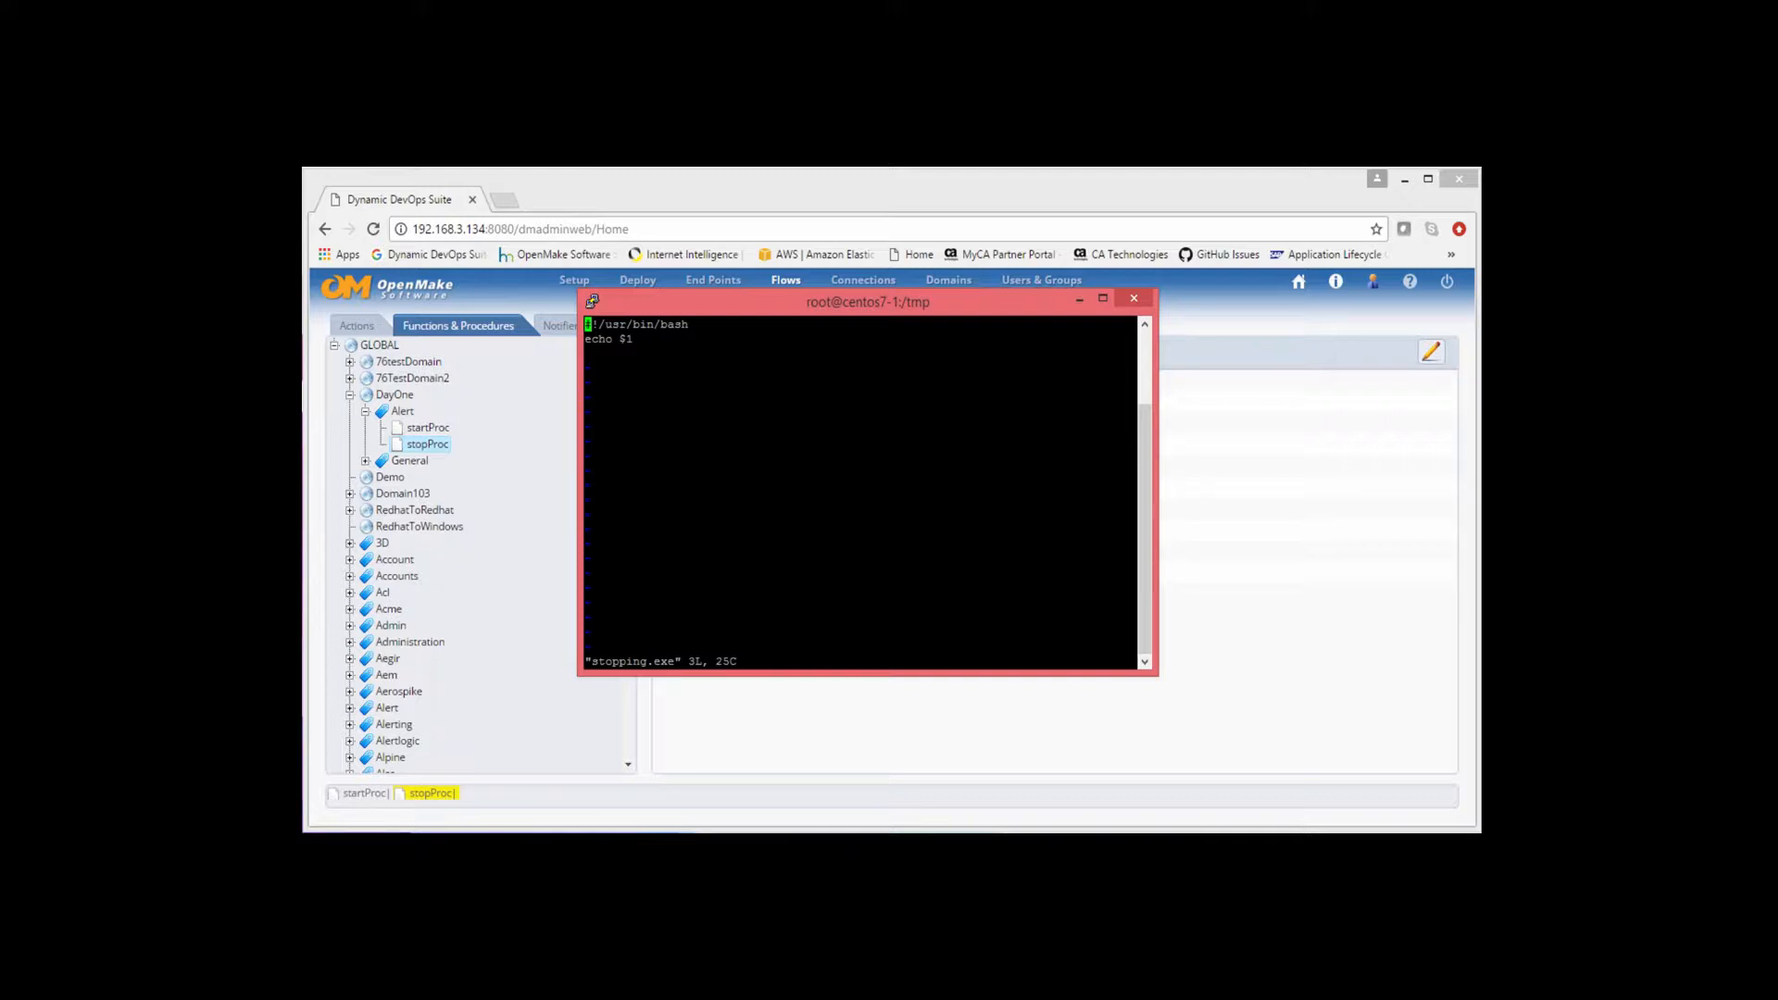
text(:)
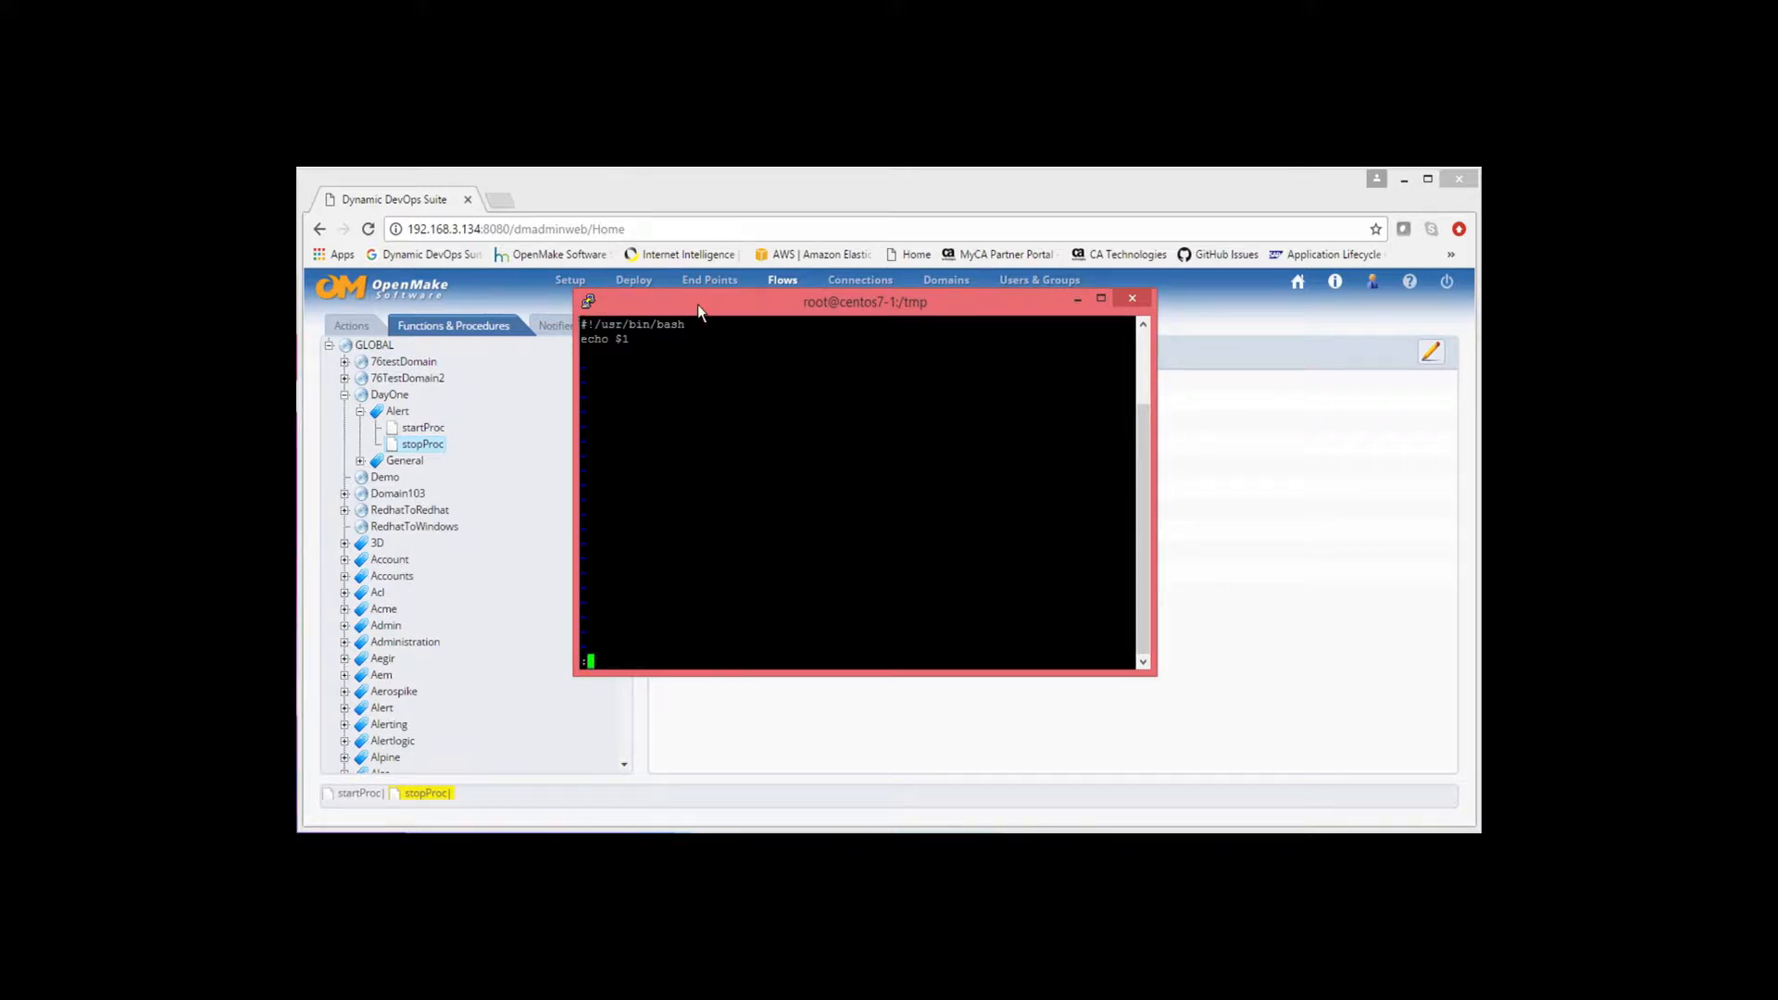
text(wq!)
key(BackSpace)
key(BackSpace)
key(BackSpace)
text(q!)
key(Return)
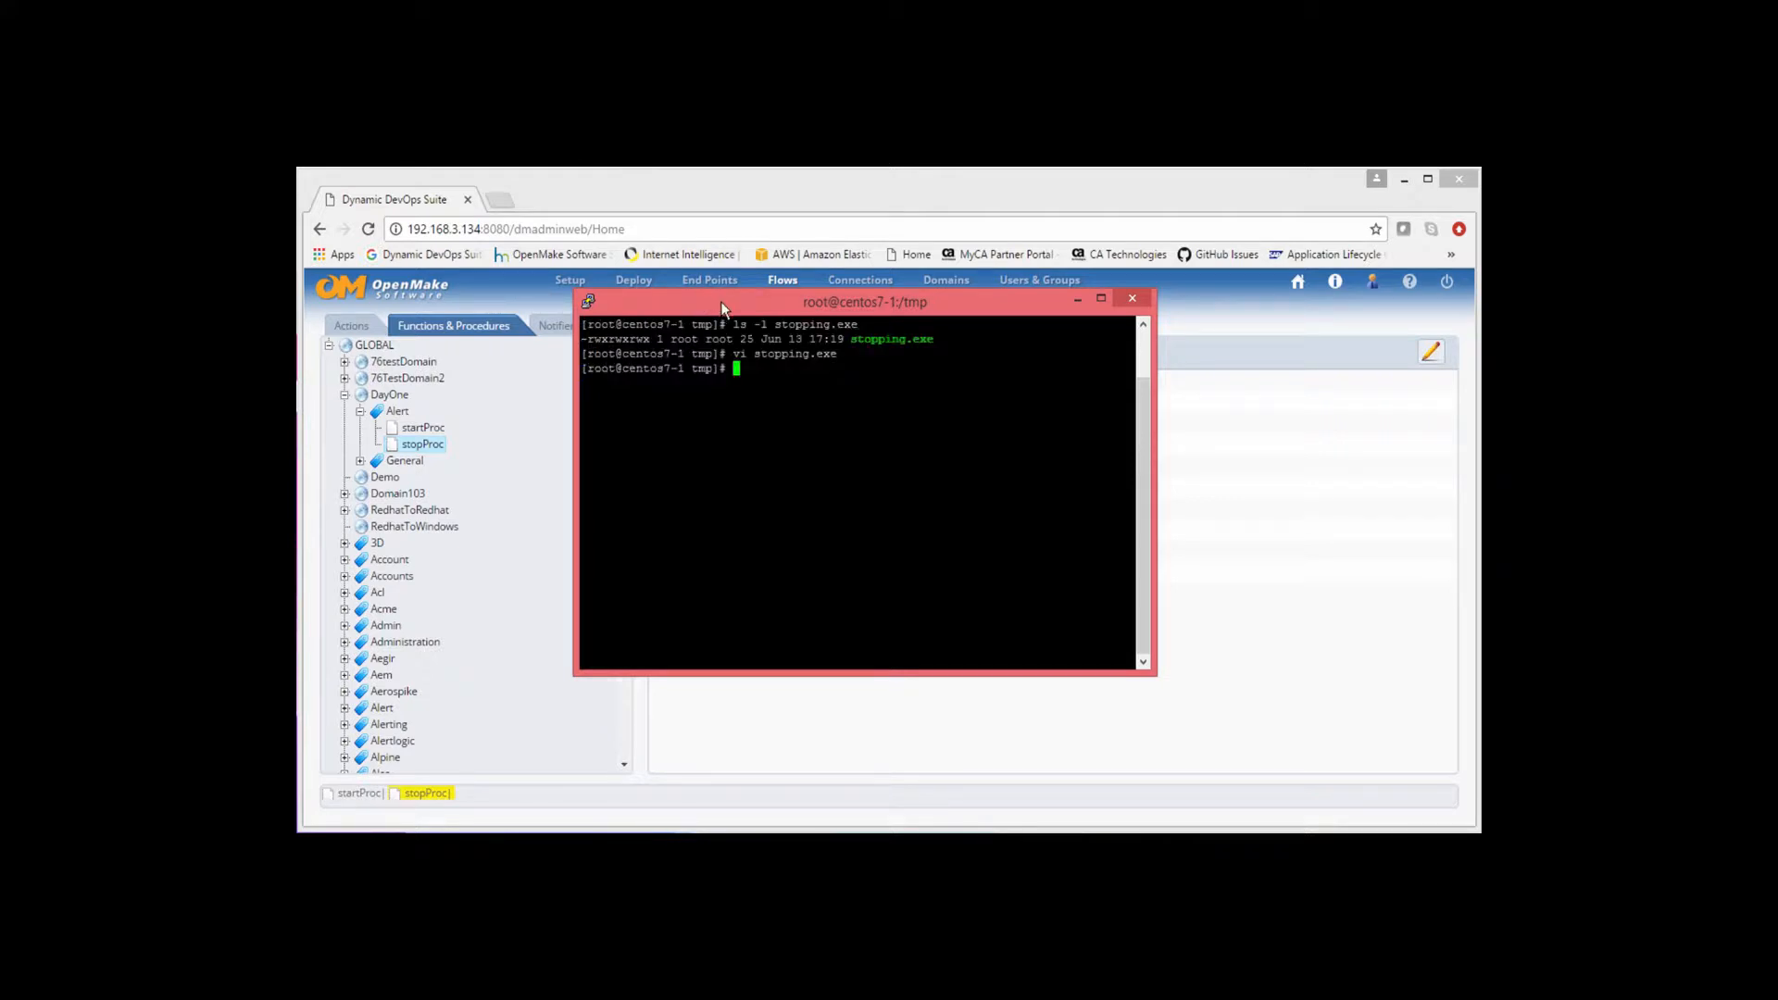
drag(720, 302, 0, 296)
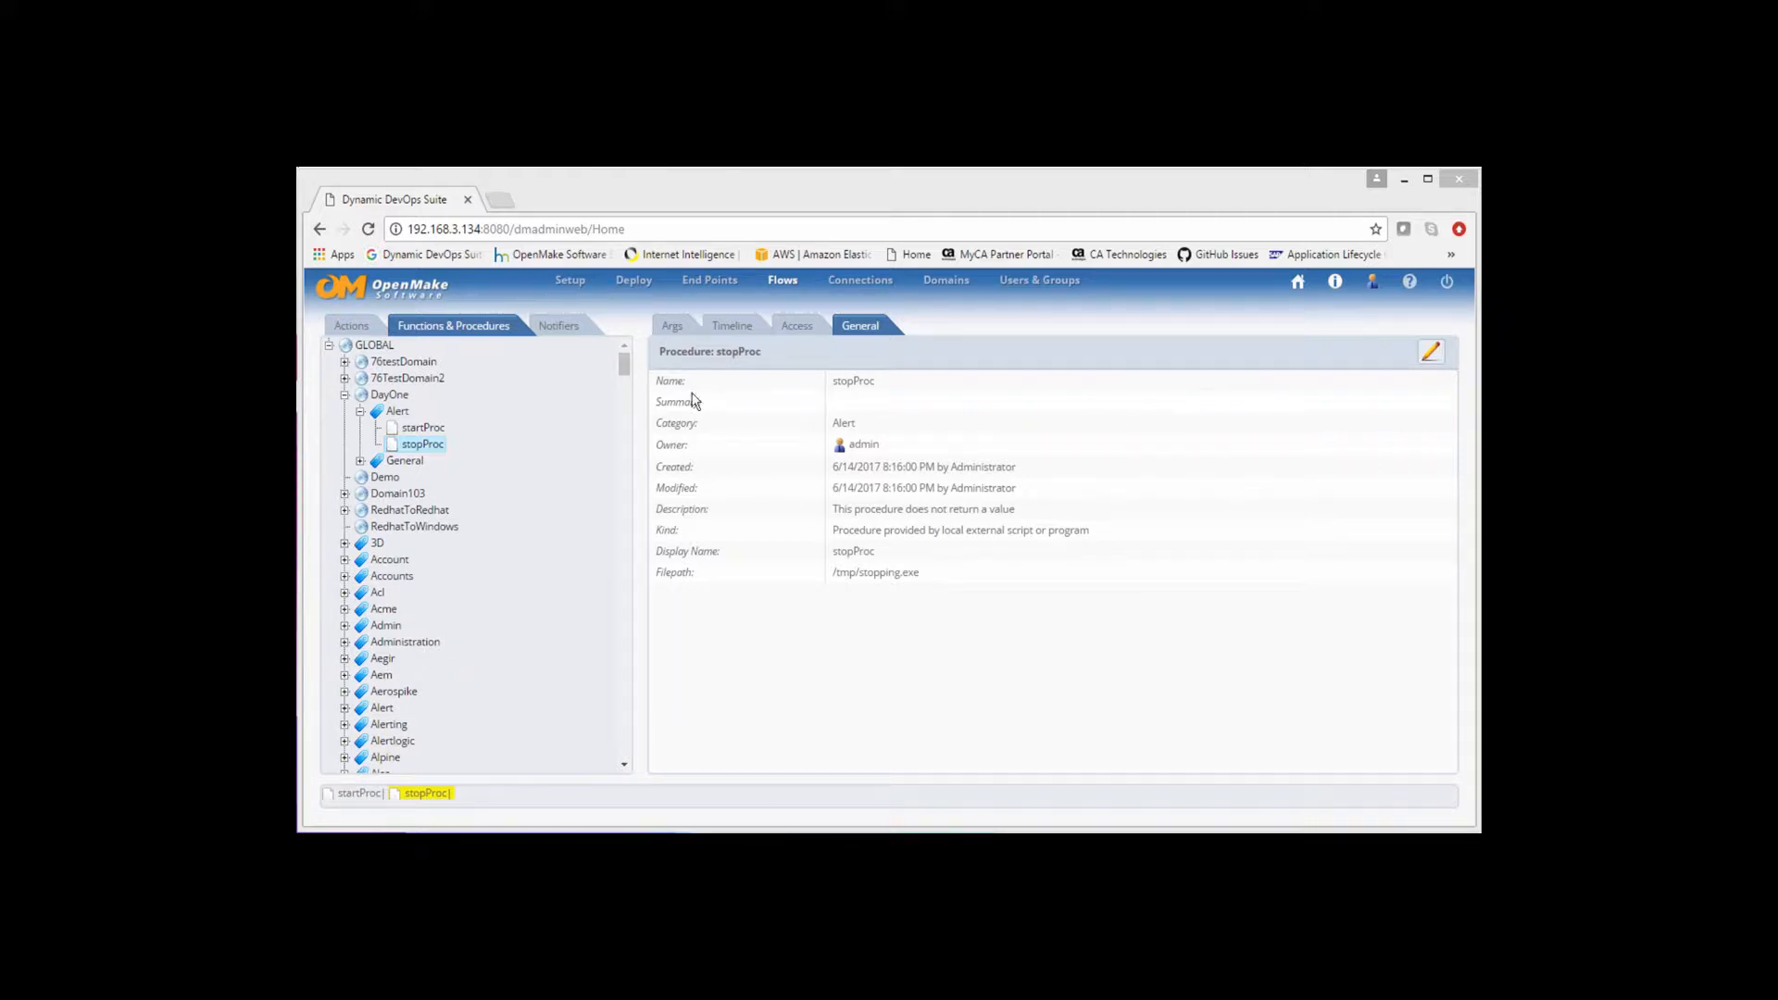
Add an Entry argument named arg1 to stopProc and place it after the executable in the command line
click(670, 328)
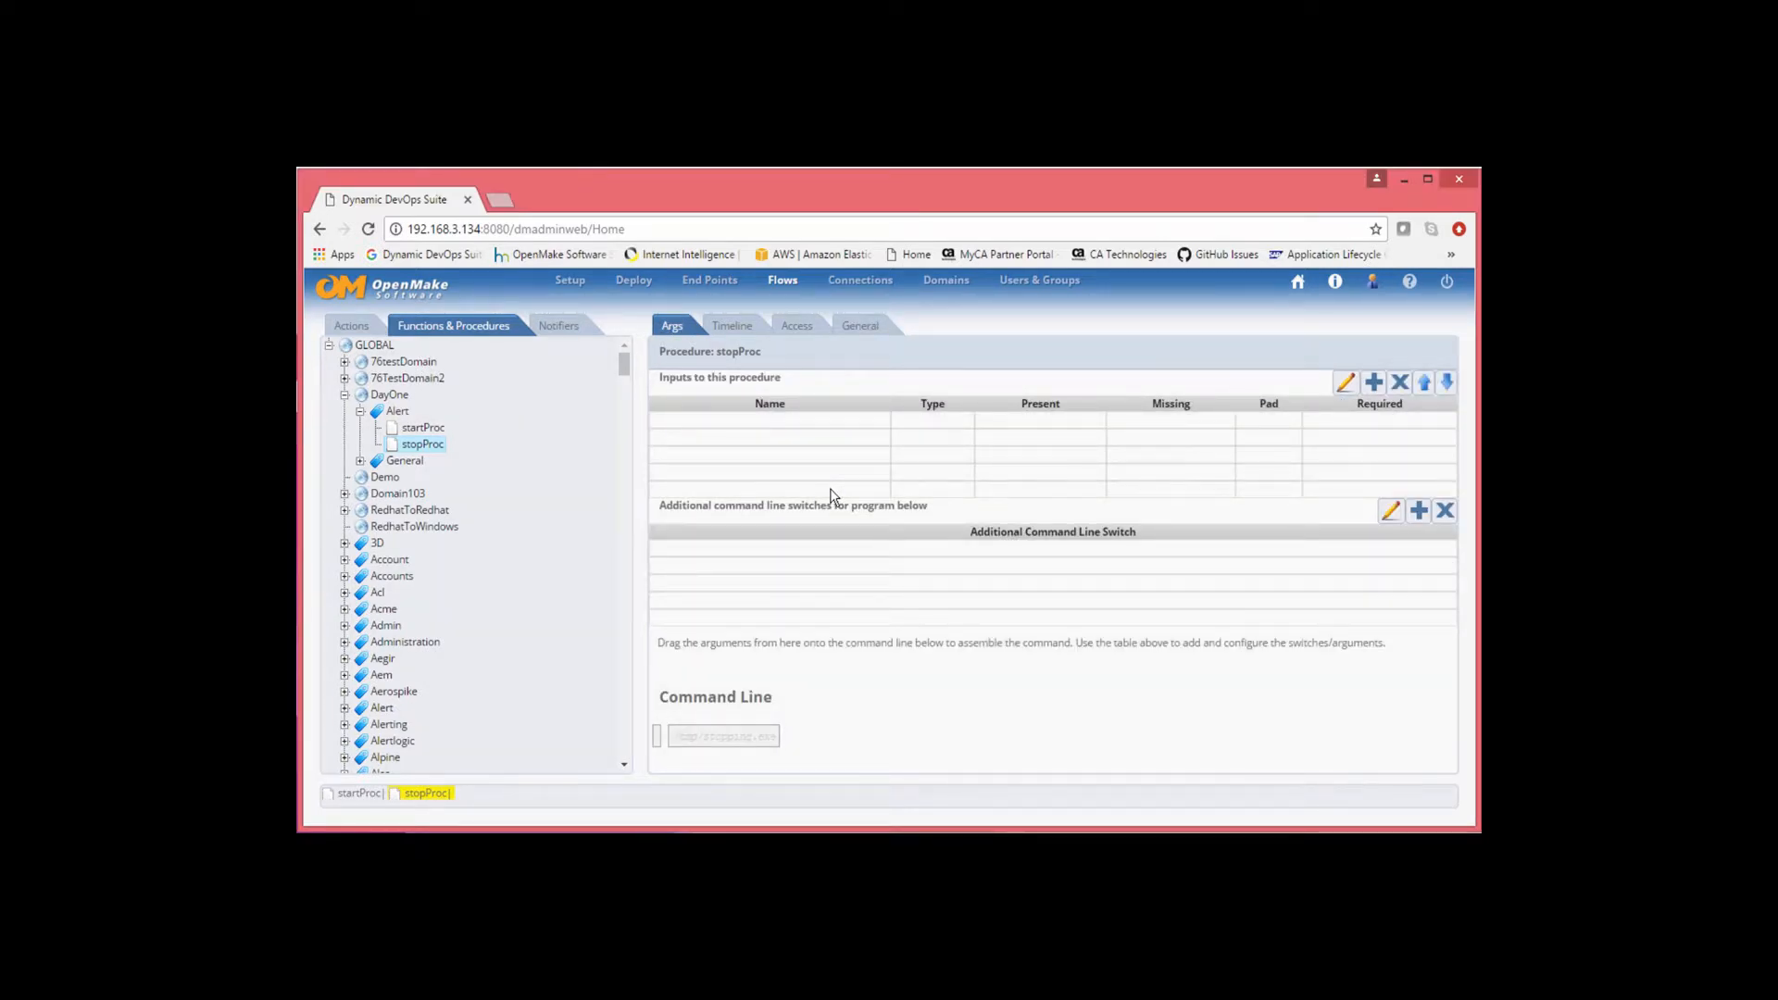
click(1373, 384)
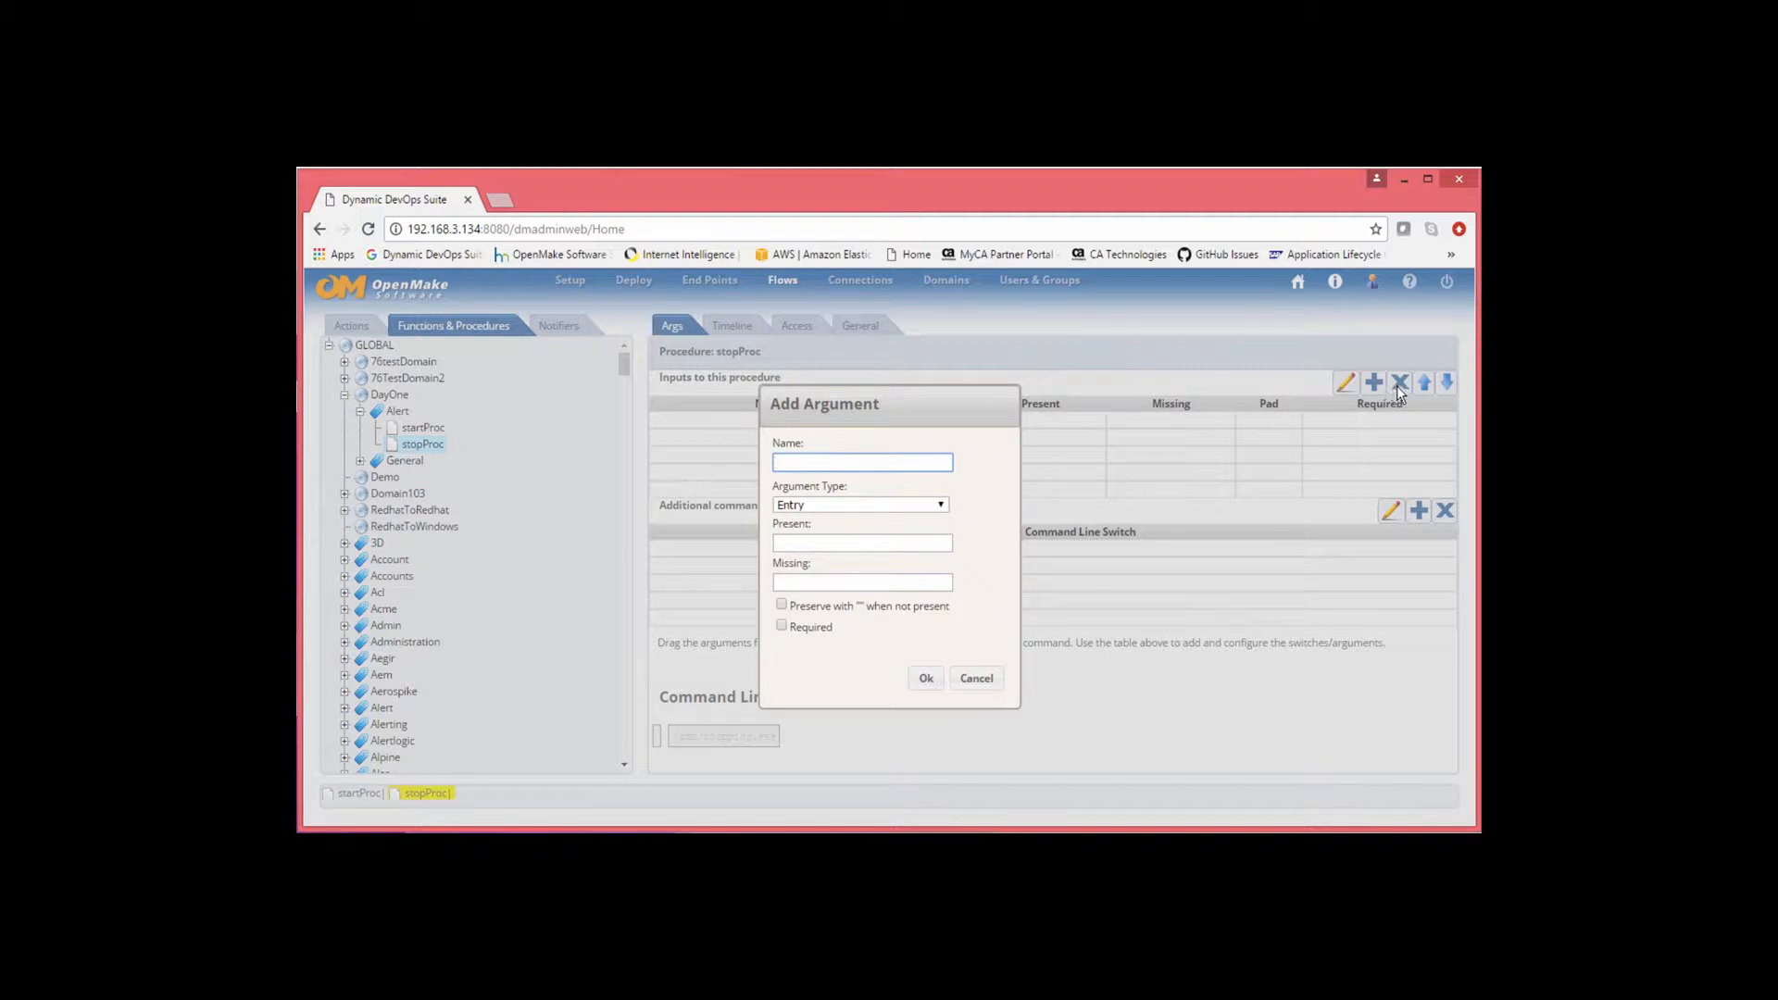
text(arg)
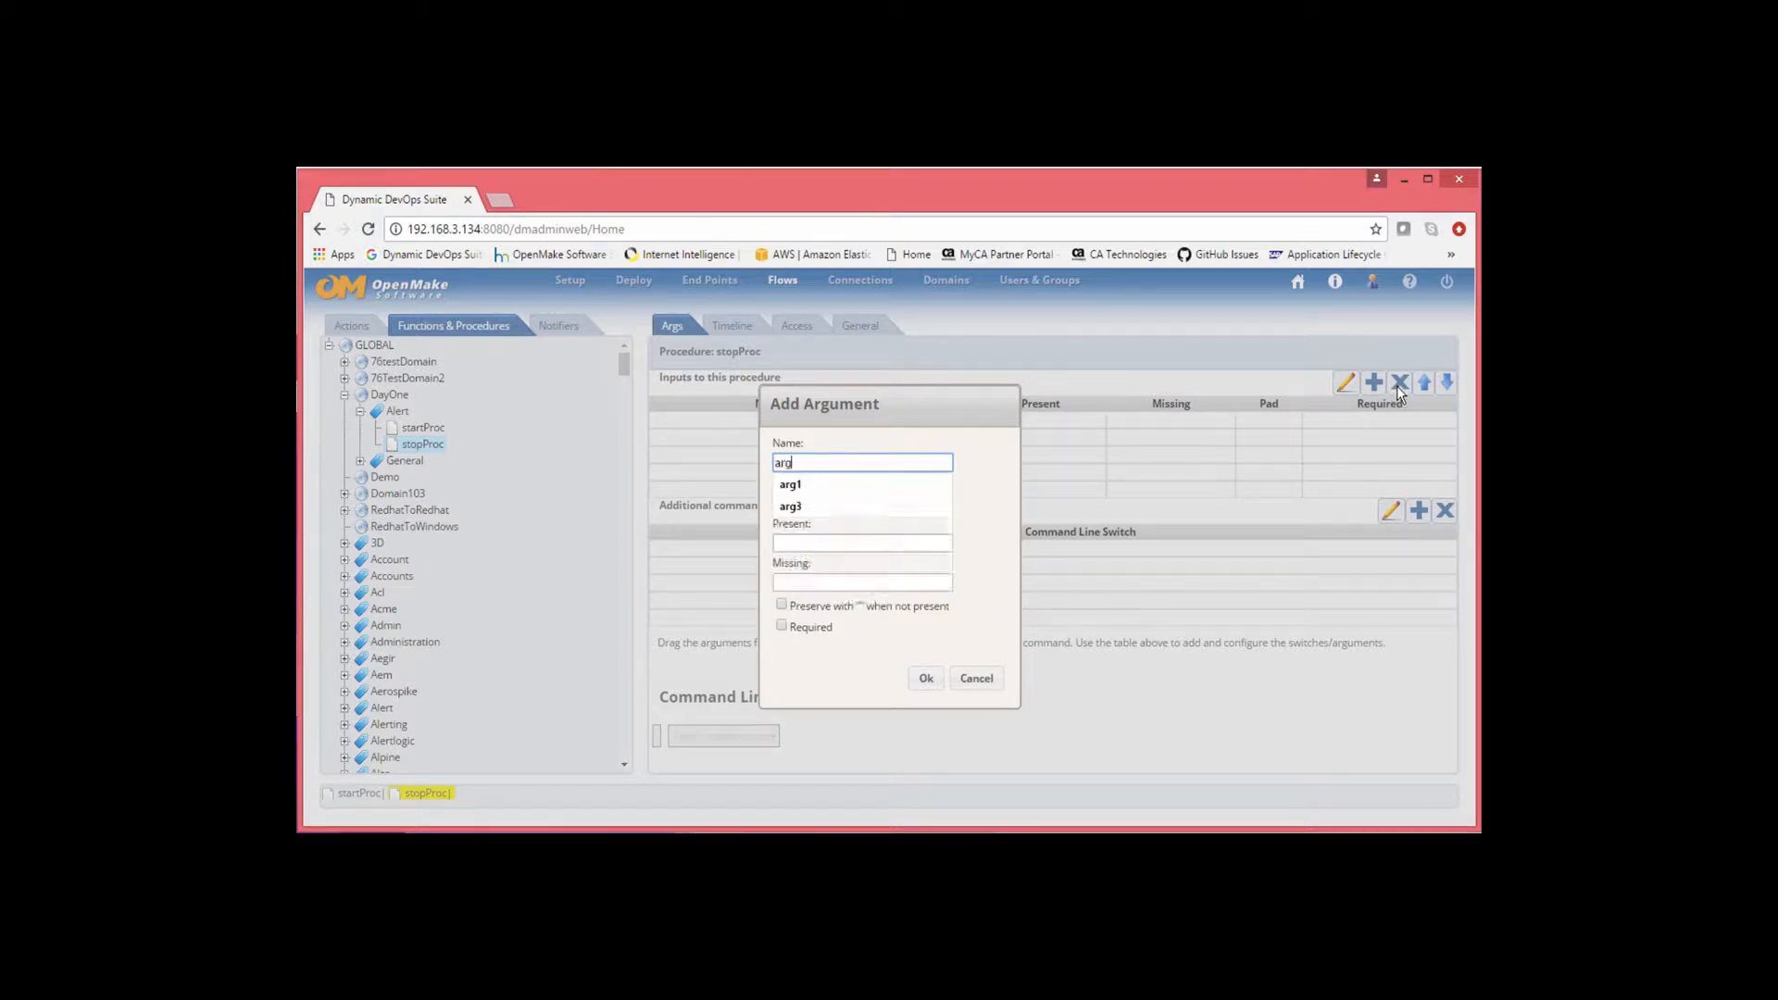
text(1)
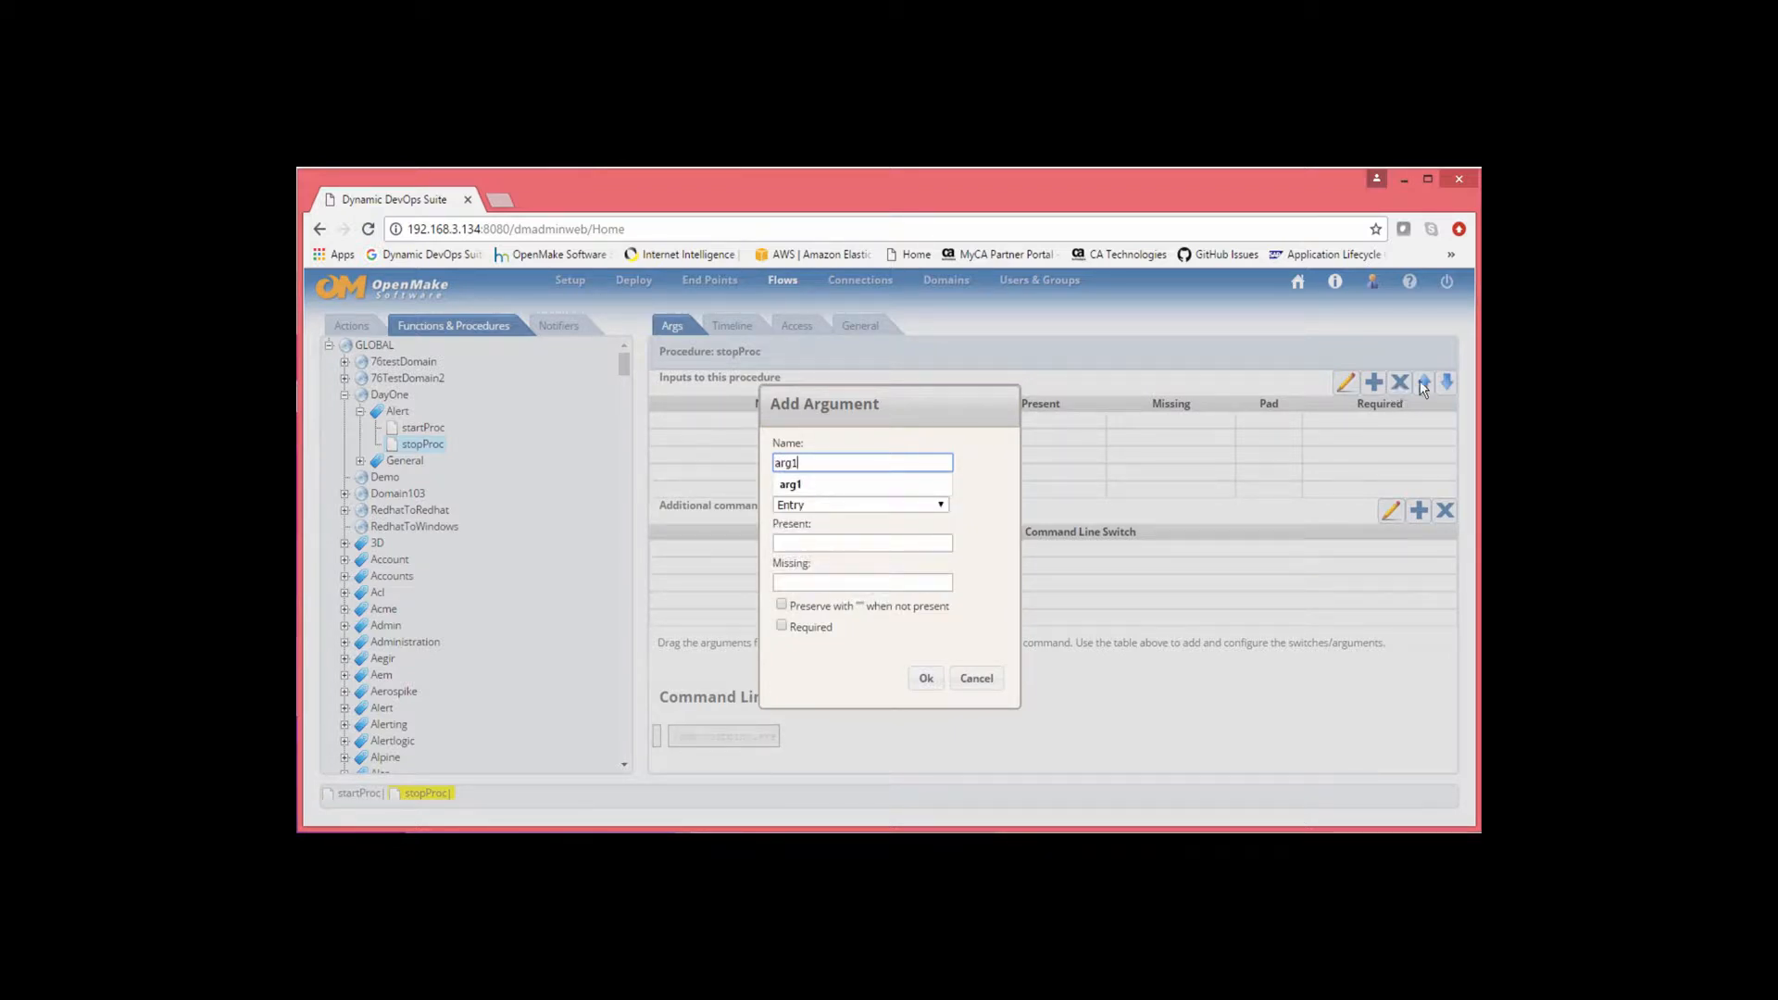
click(926, 678)
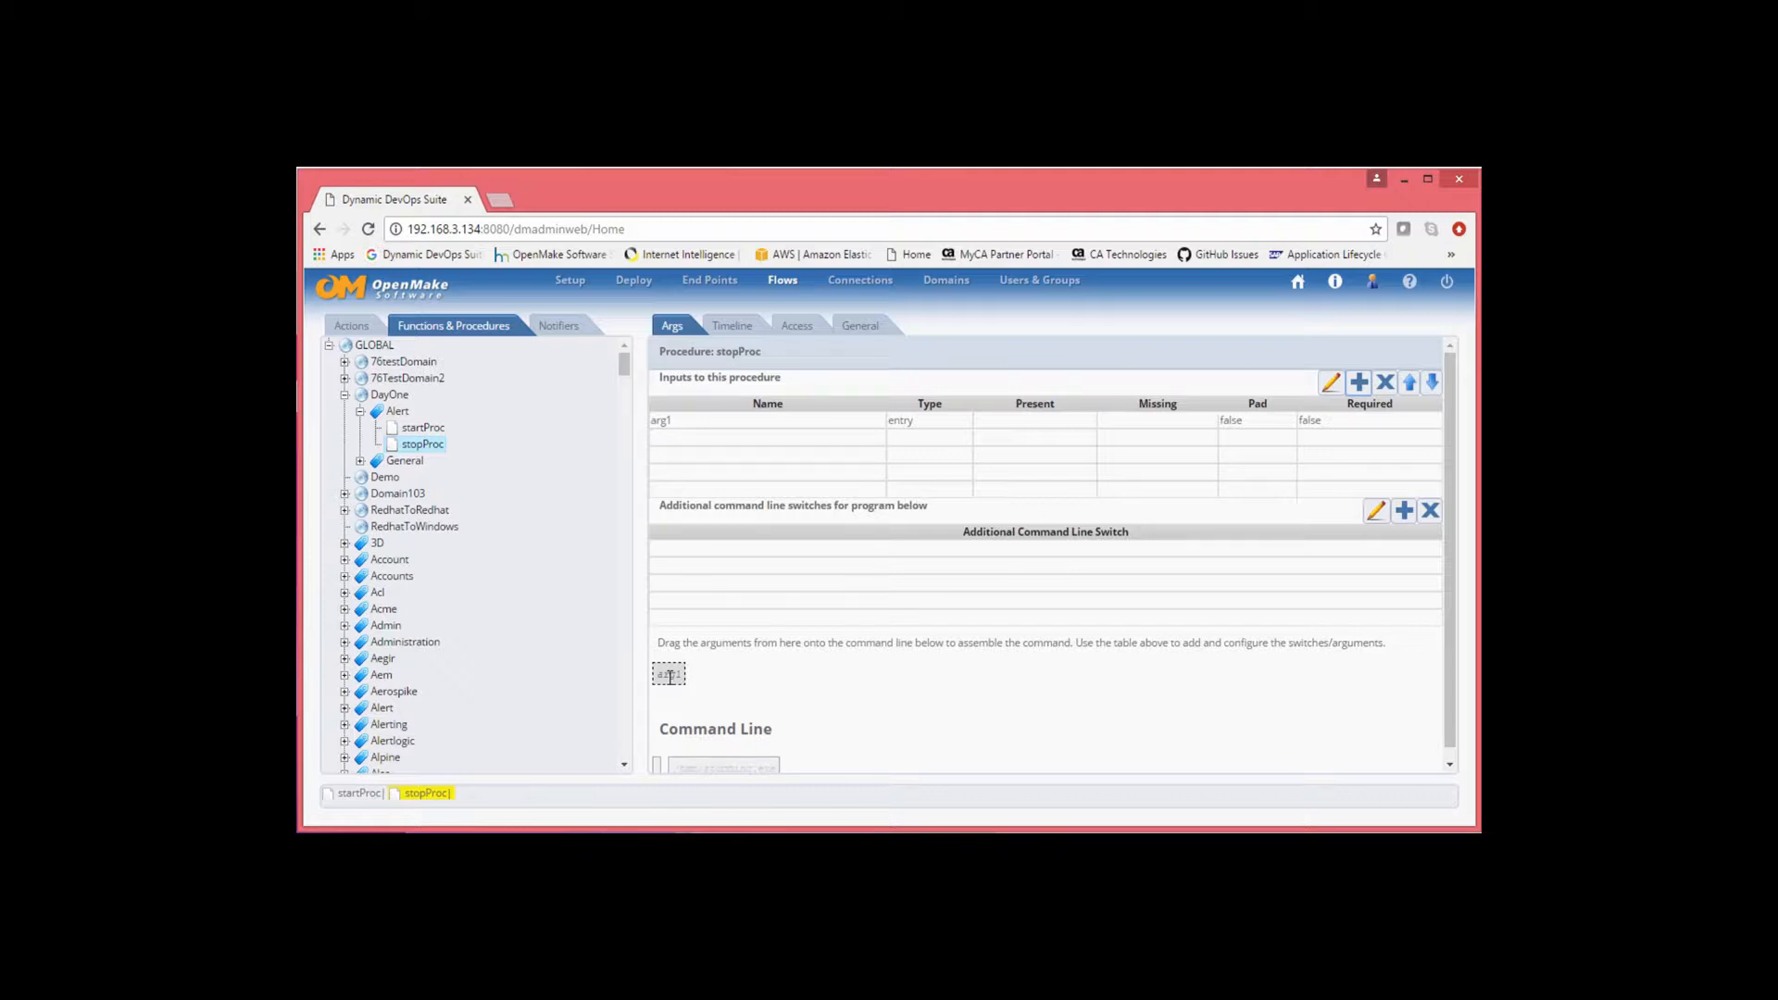
drag(669, 676, 809, 761)
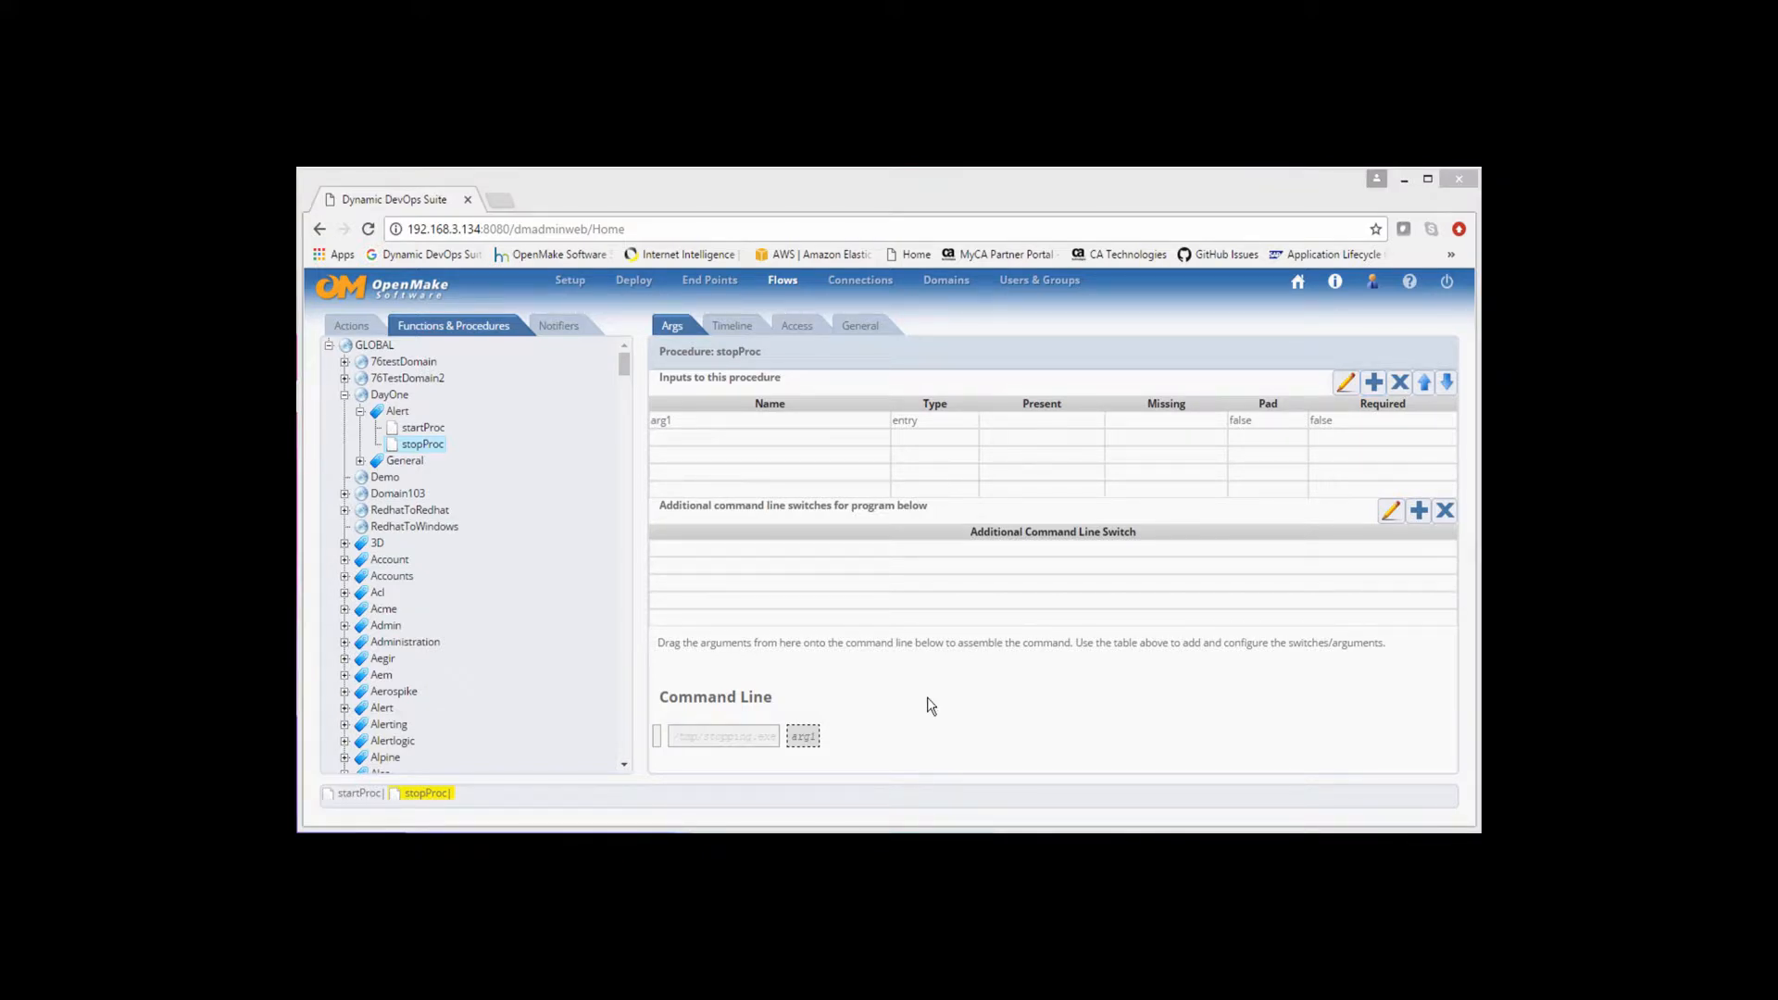
Start a new action in the DayOne domain and name it Starting
click(344, 327)
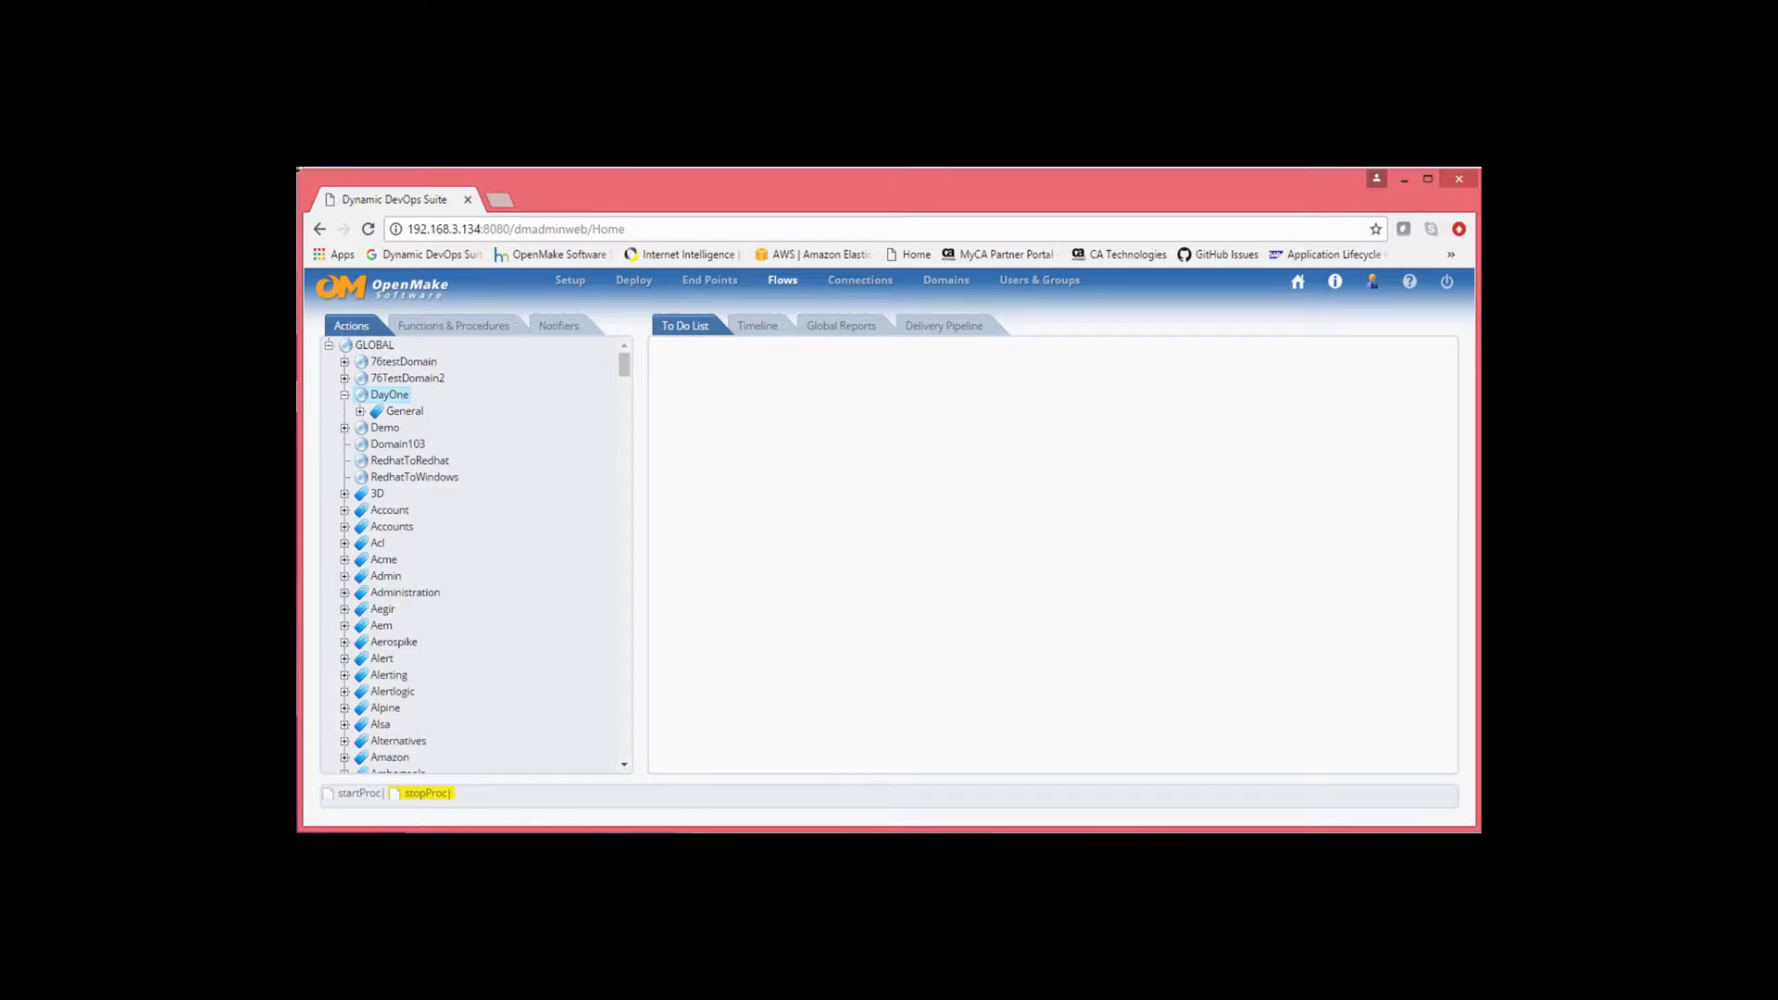
right_click(391, 396)
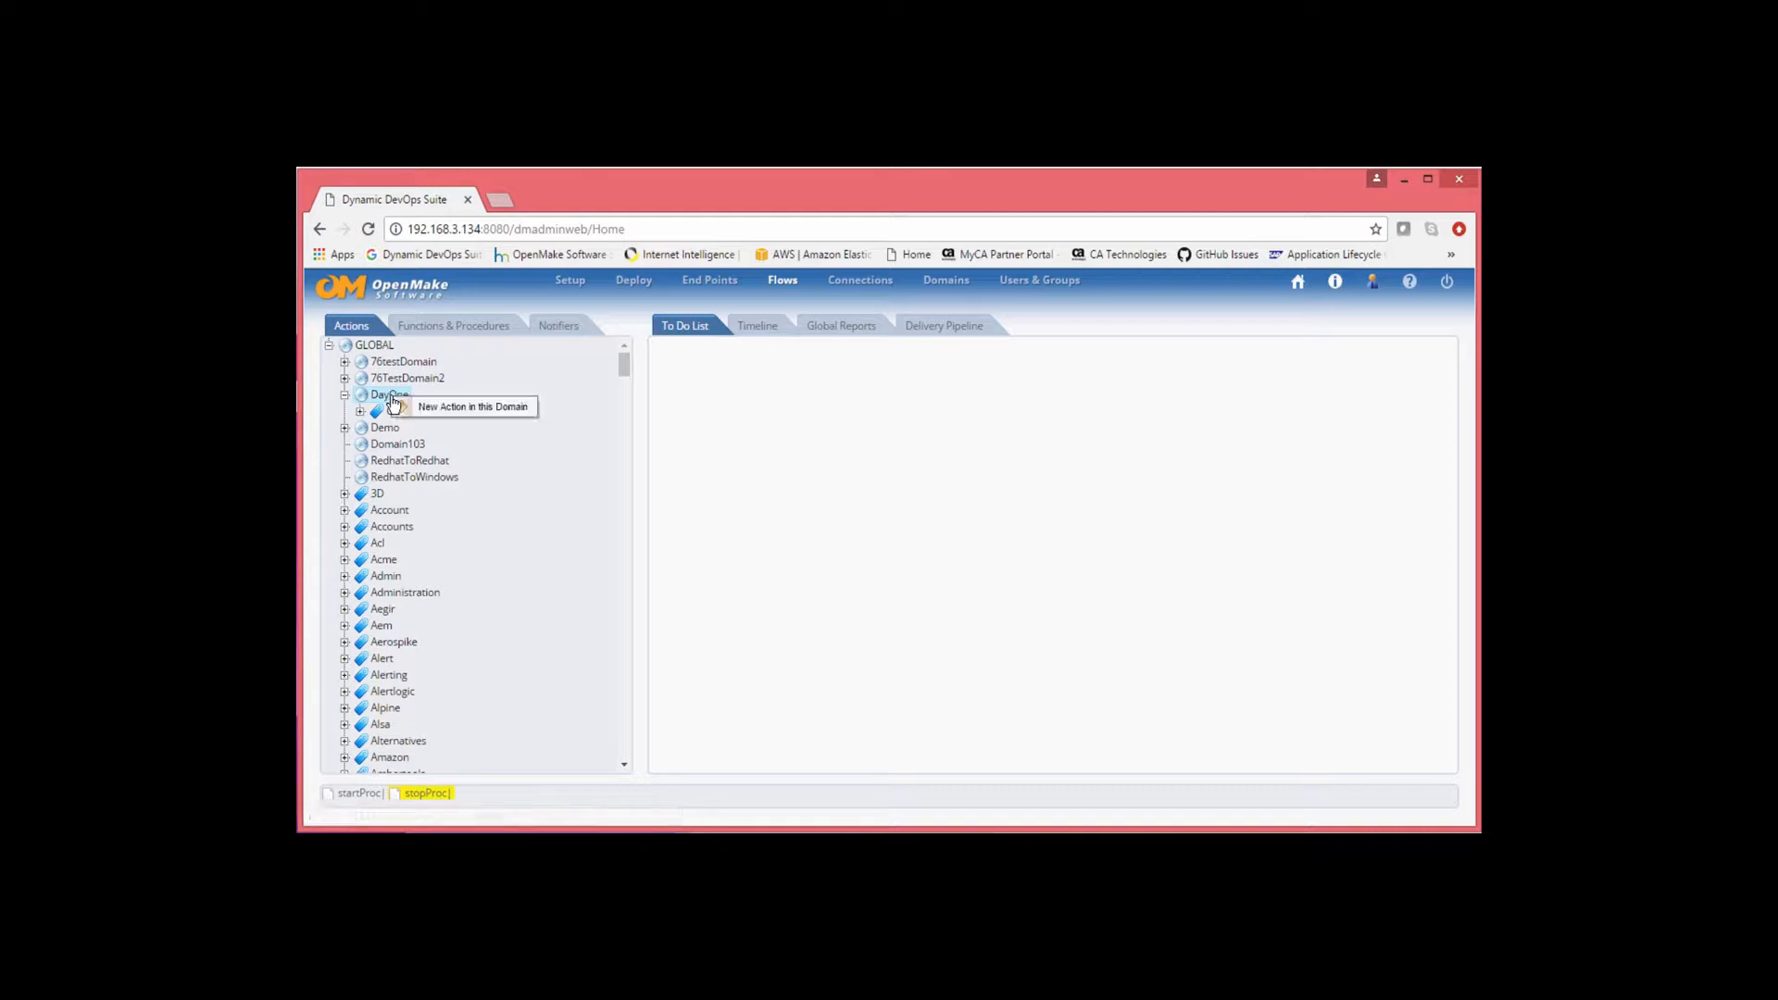
click(409, 407)
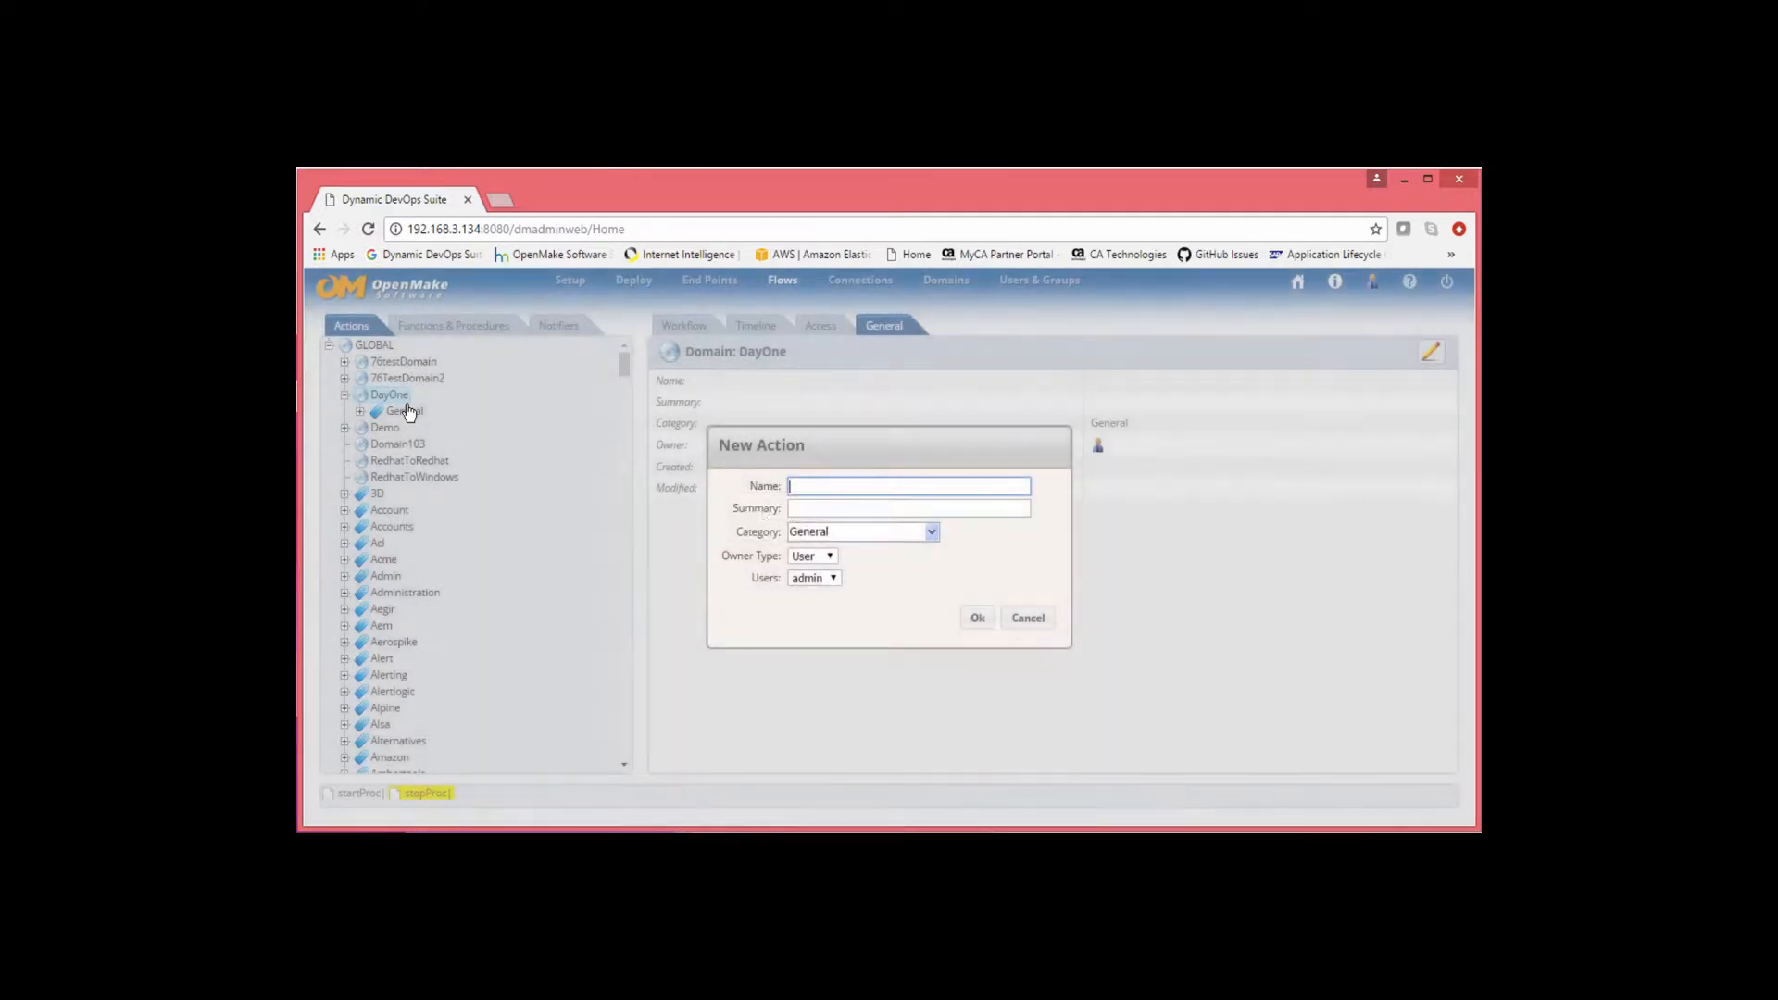
text(S)
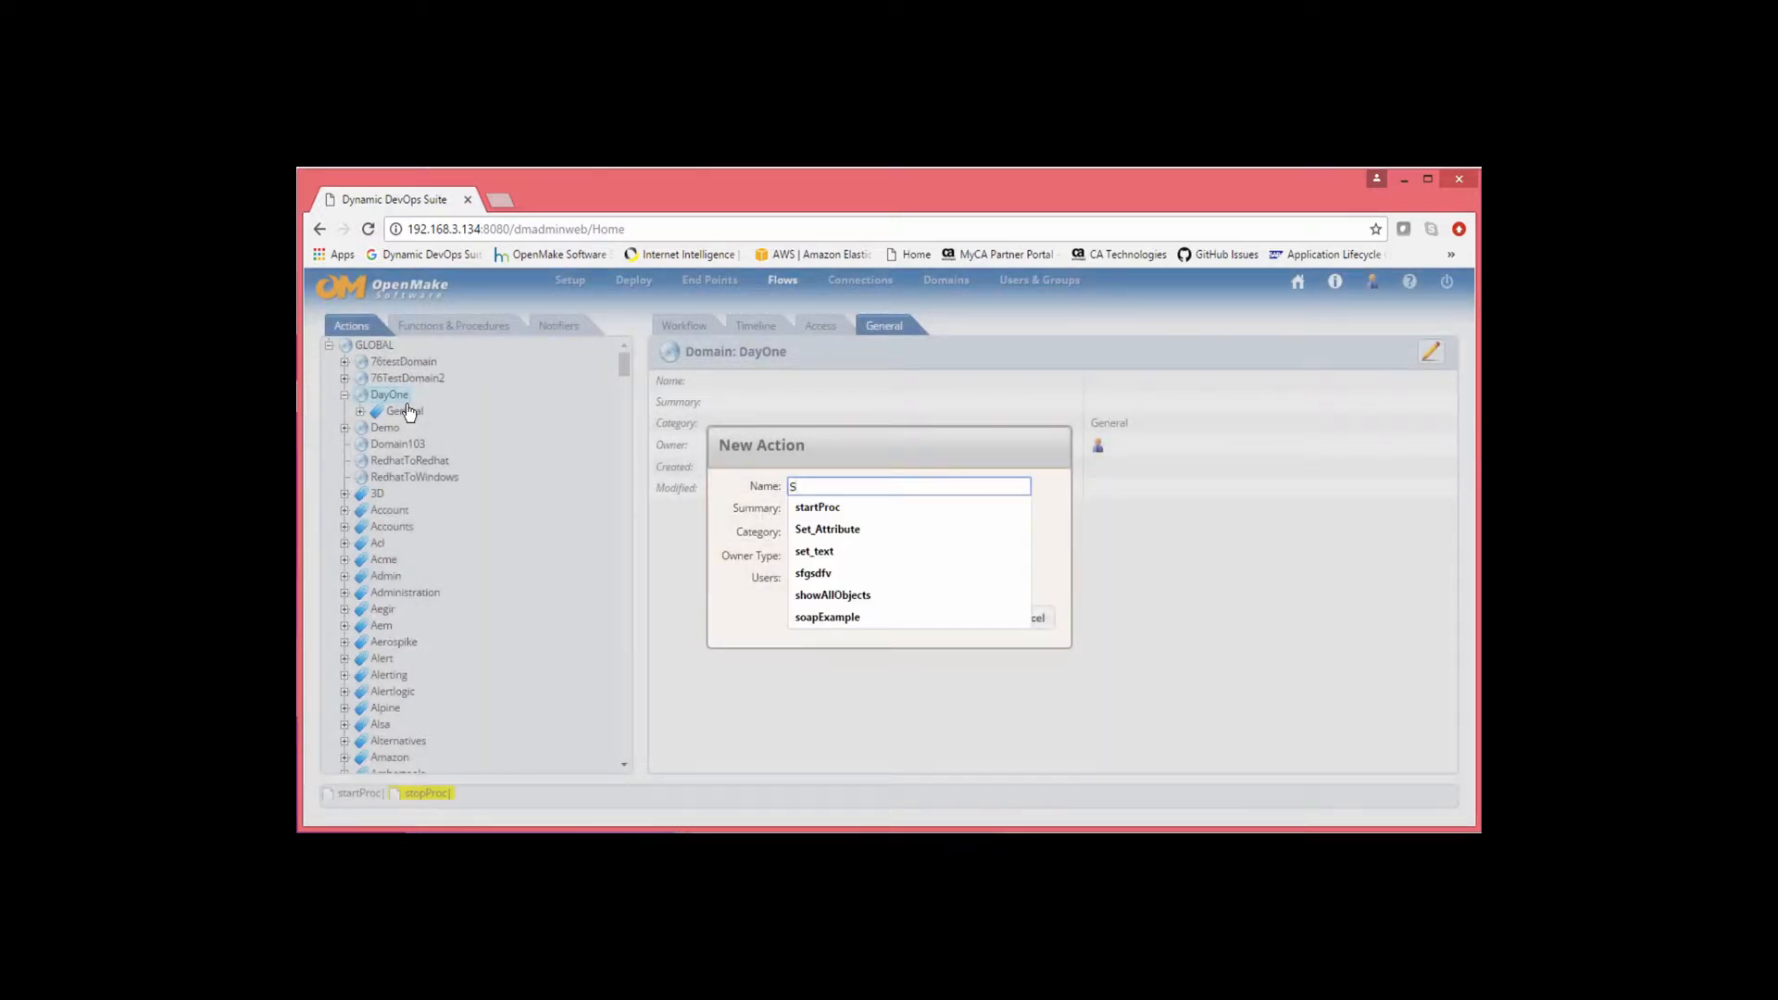
text(tarting)
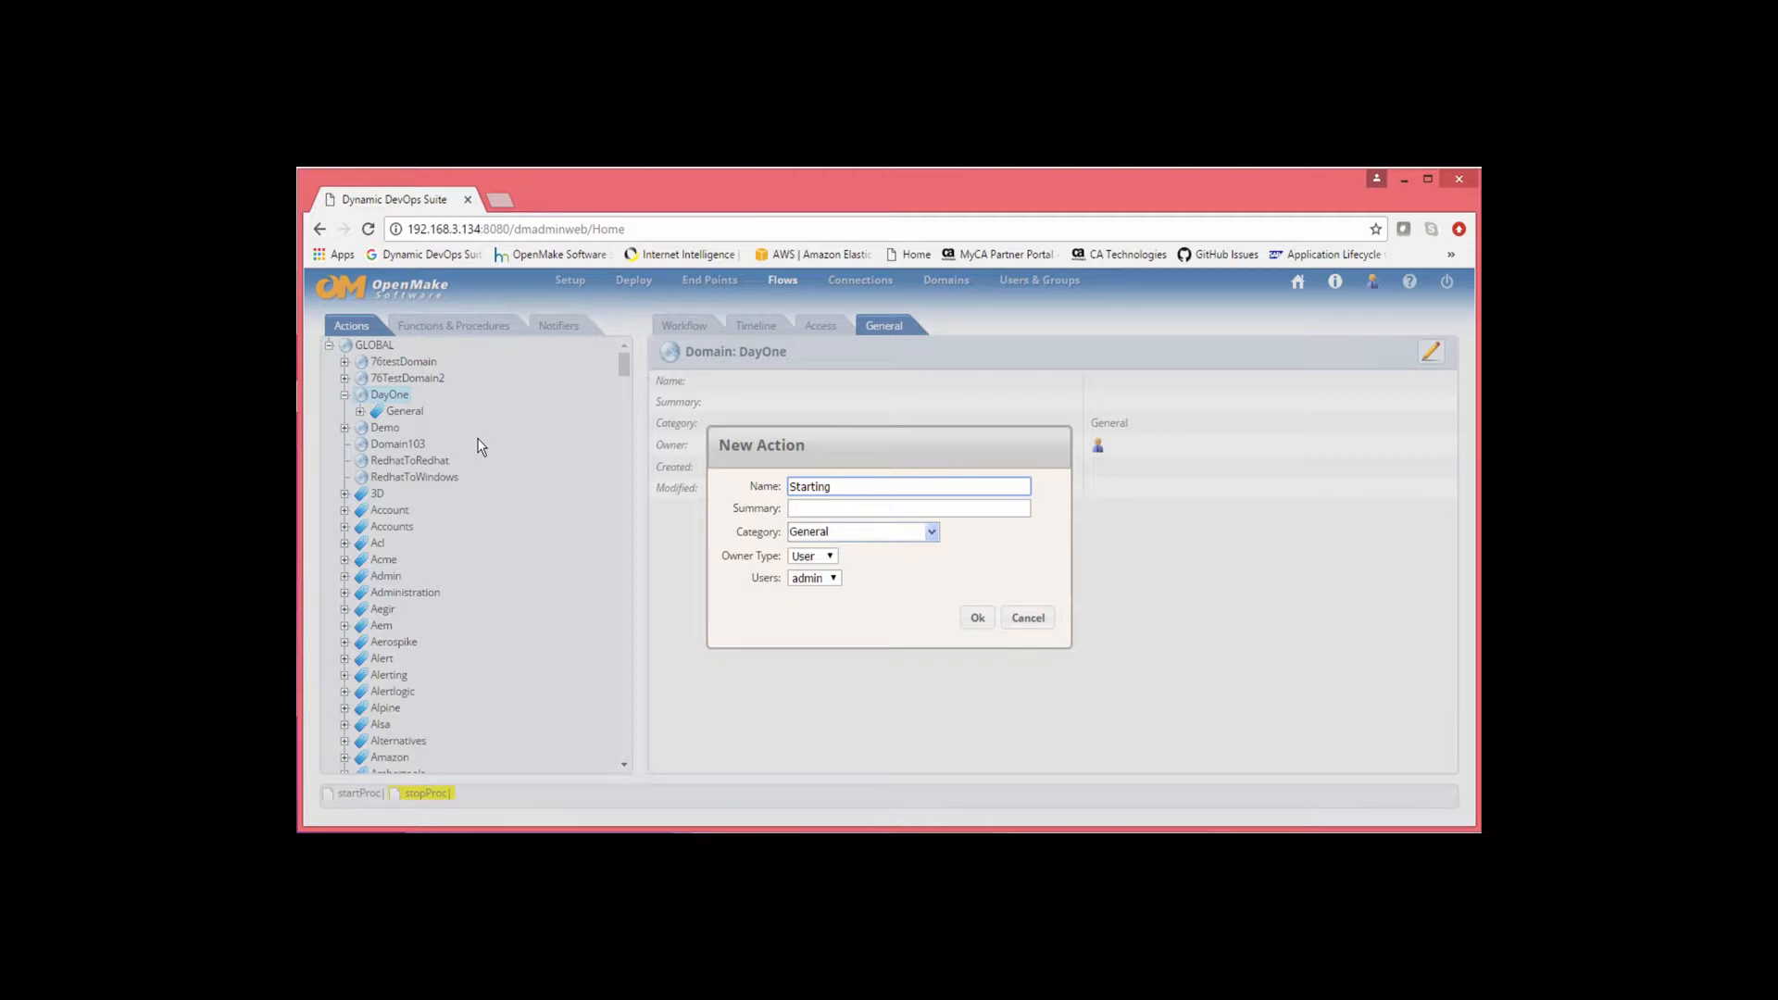
Set the Starting action's category to Alert and create the action
click(932, 533)
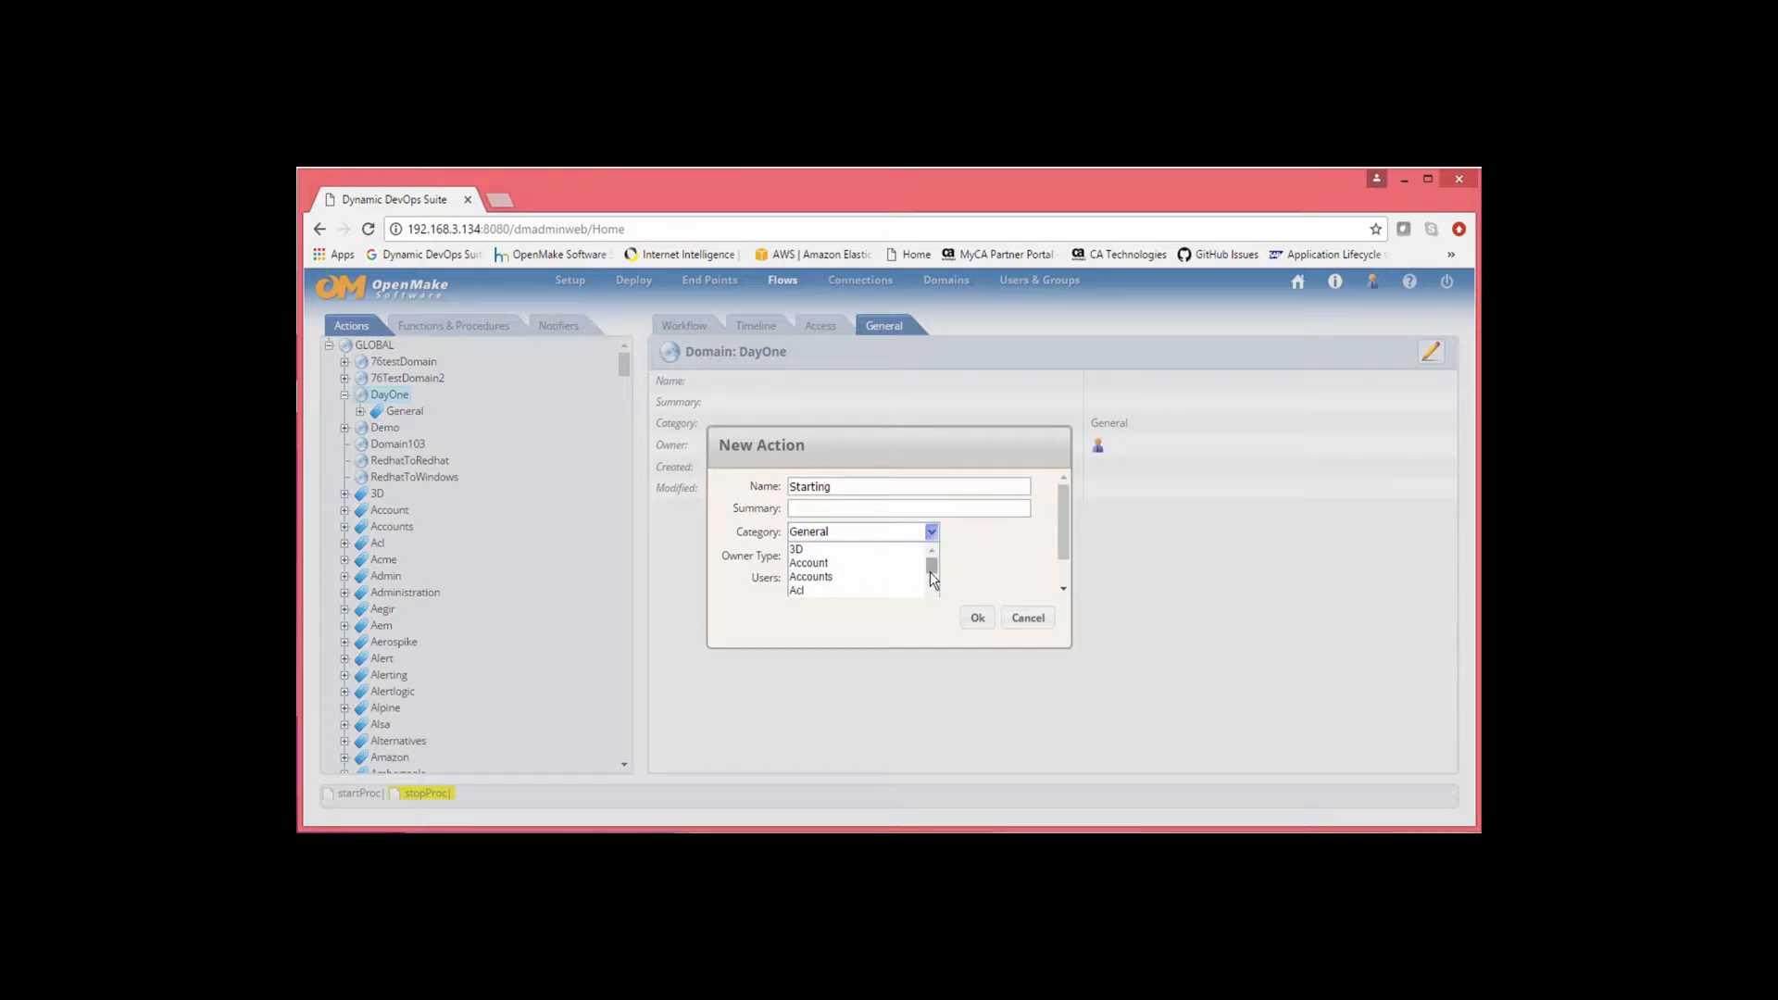
drag(929, 572, 930, 574)
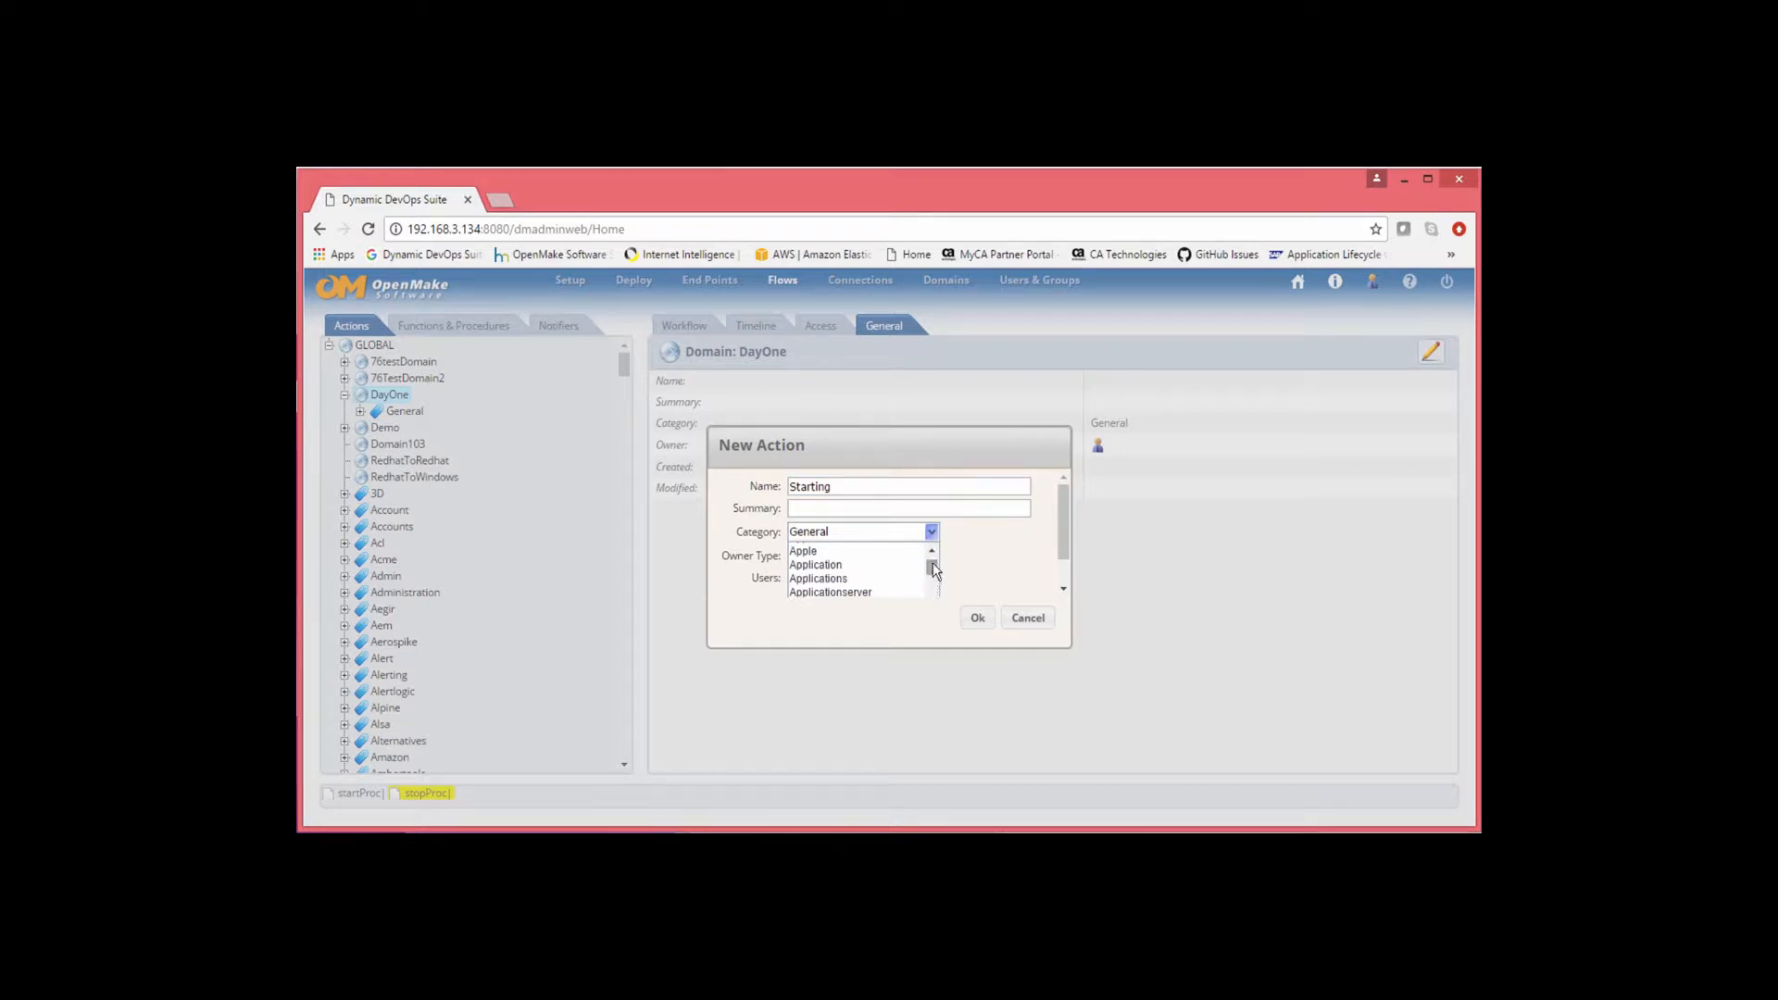
click(931, 553)
click(932, 552)
click(932, 553)
click(931, 553)
click(932, 553)
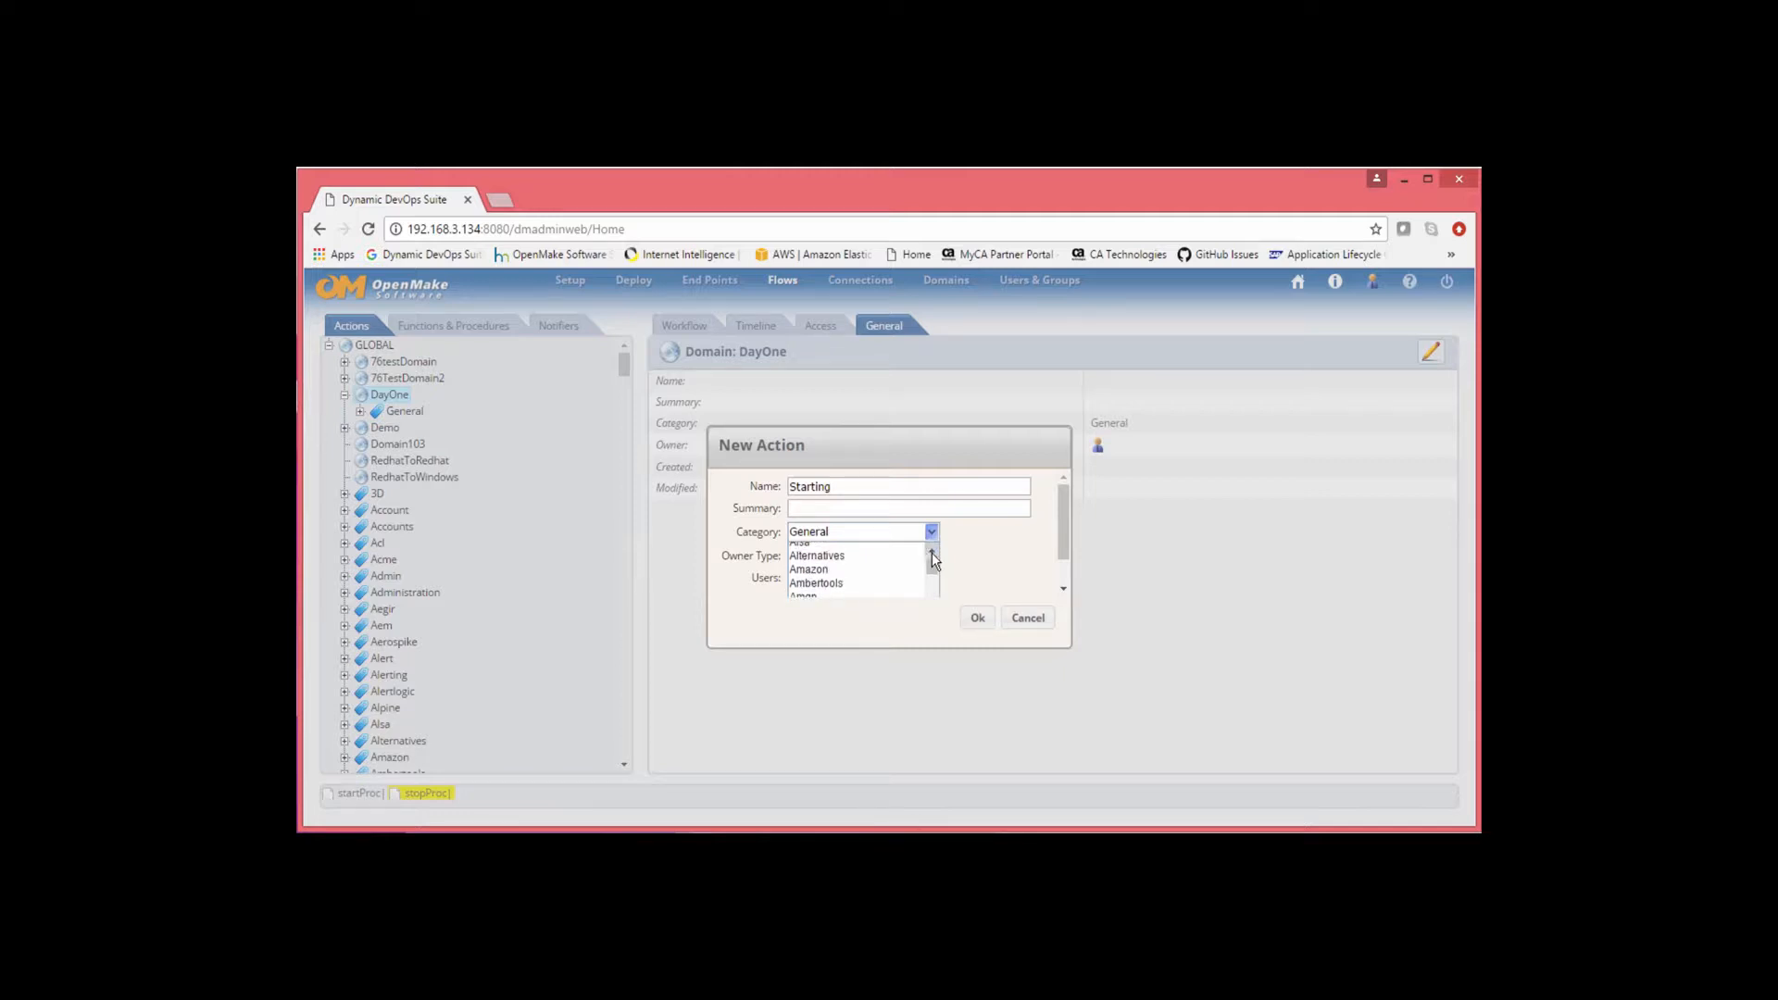
click(931, 552)
click(931, 553)
click(931, 553)
click(932, 552)
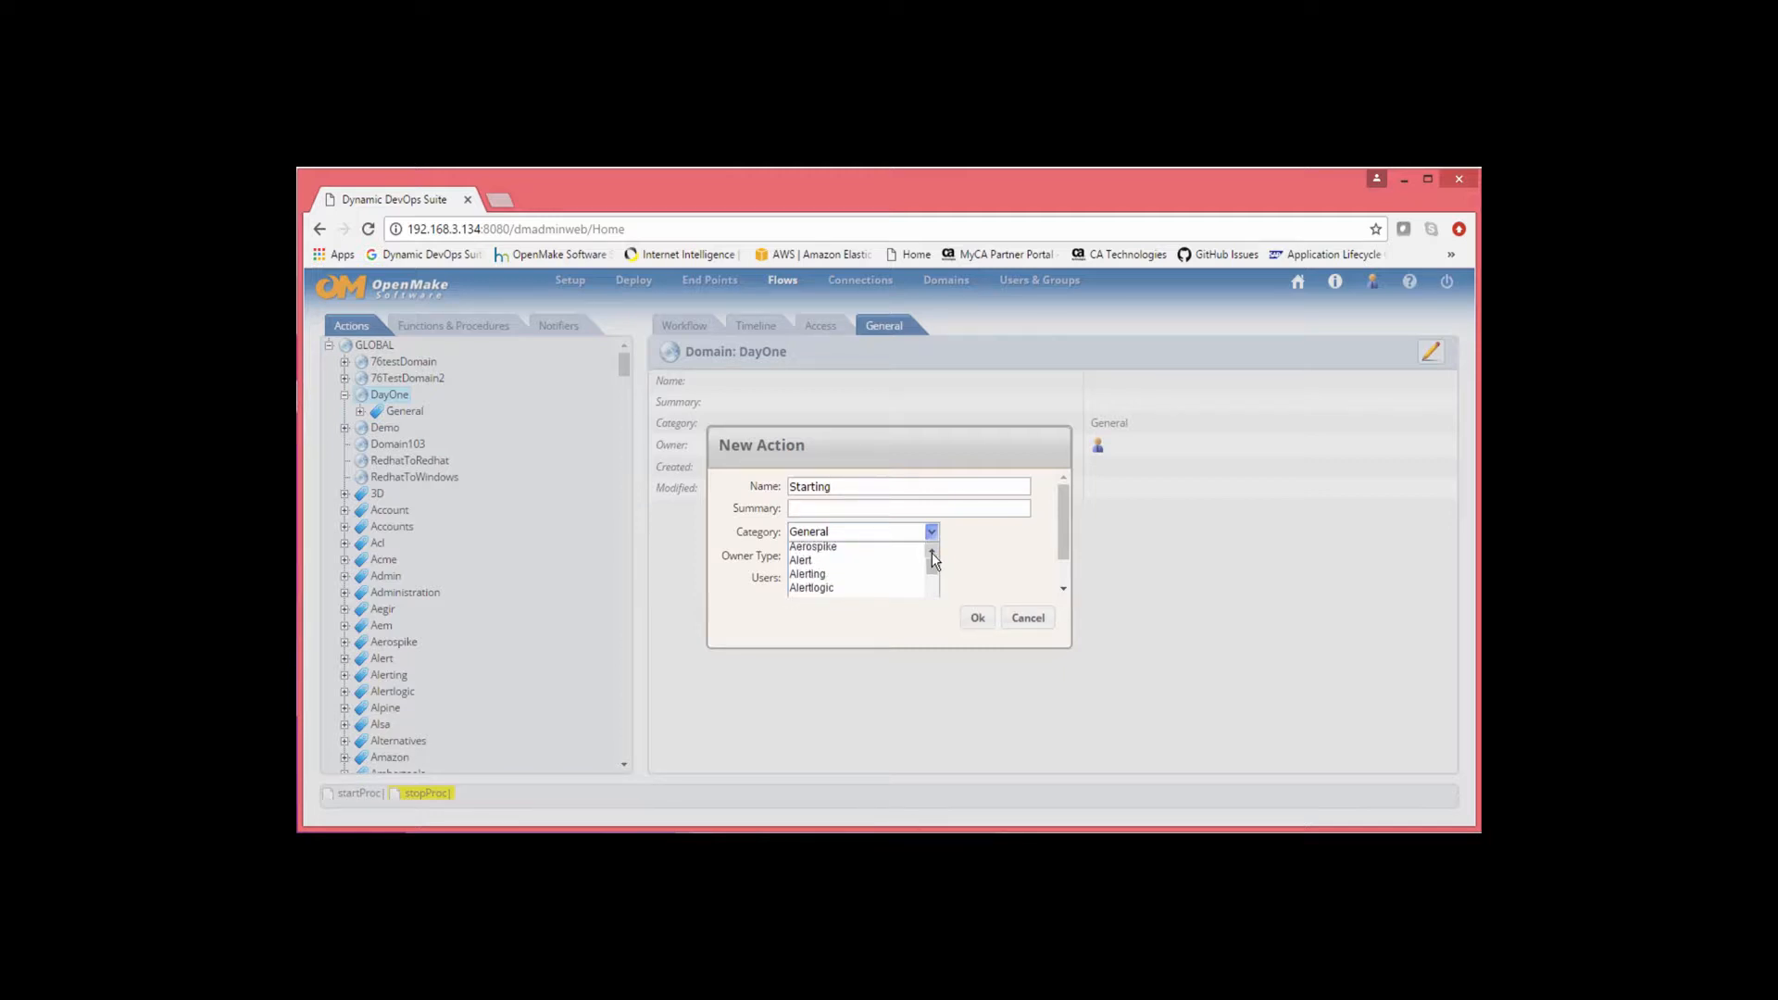
click(803, 561)
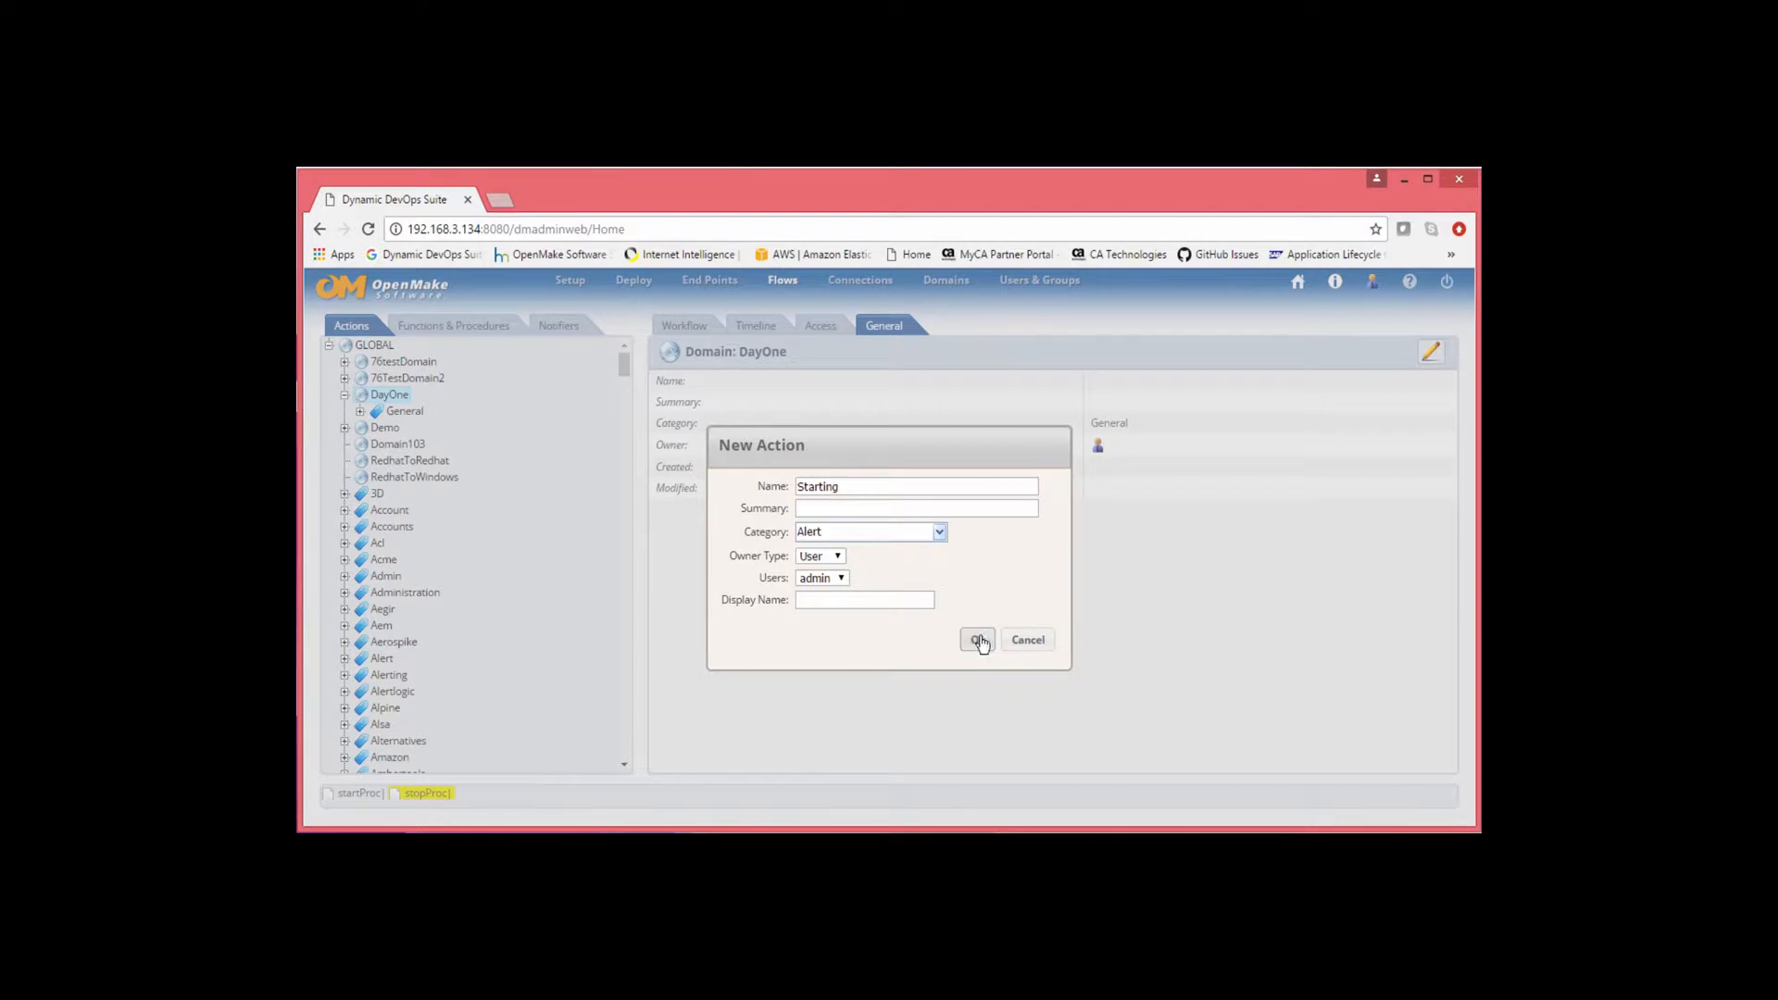
click(981, 643)
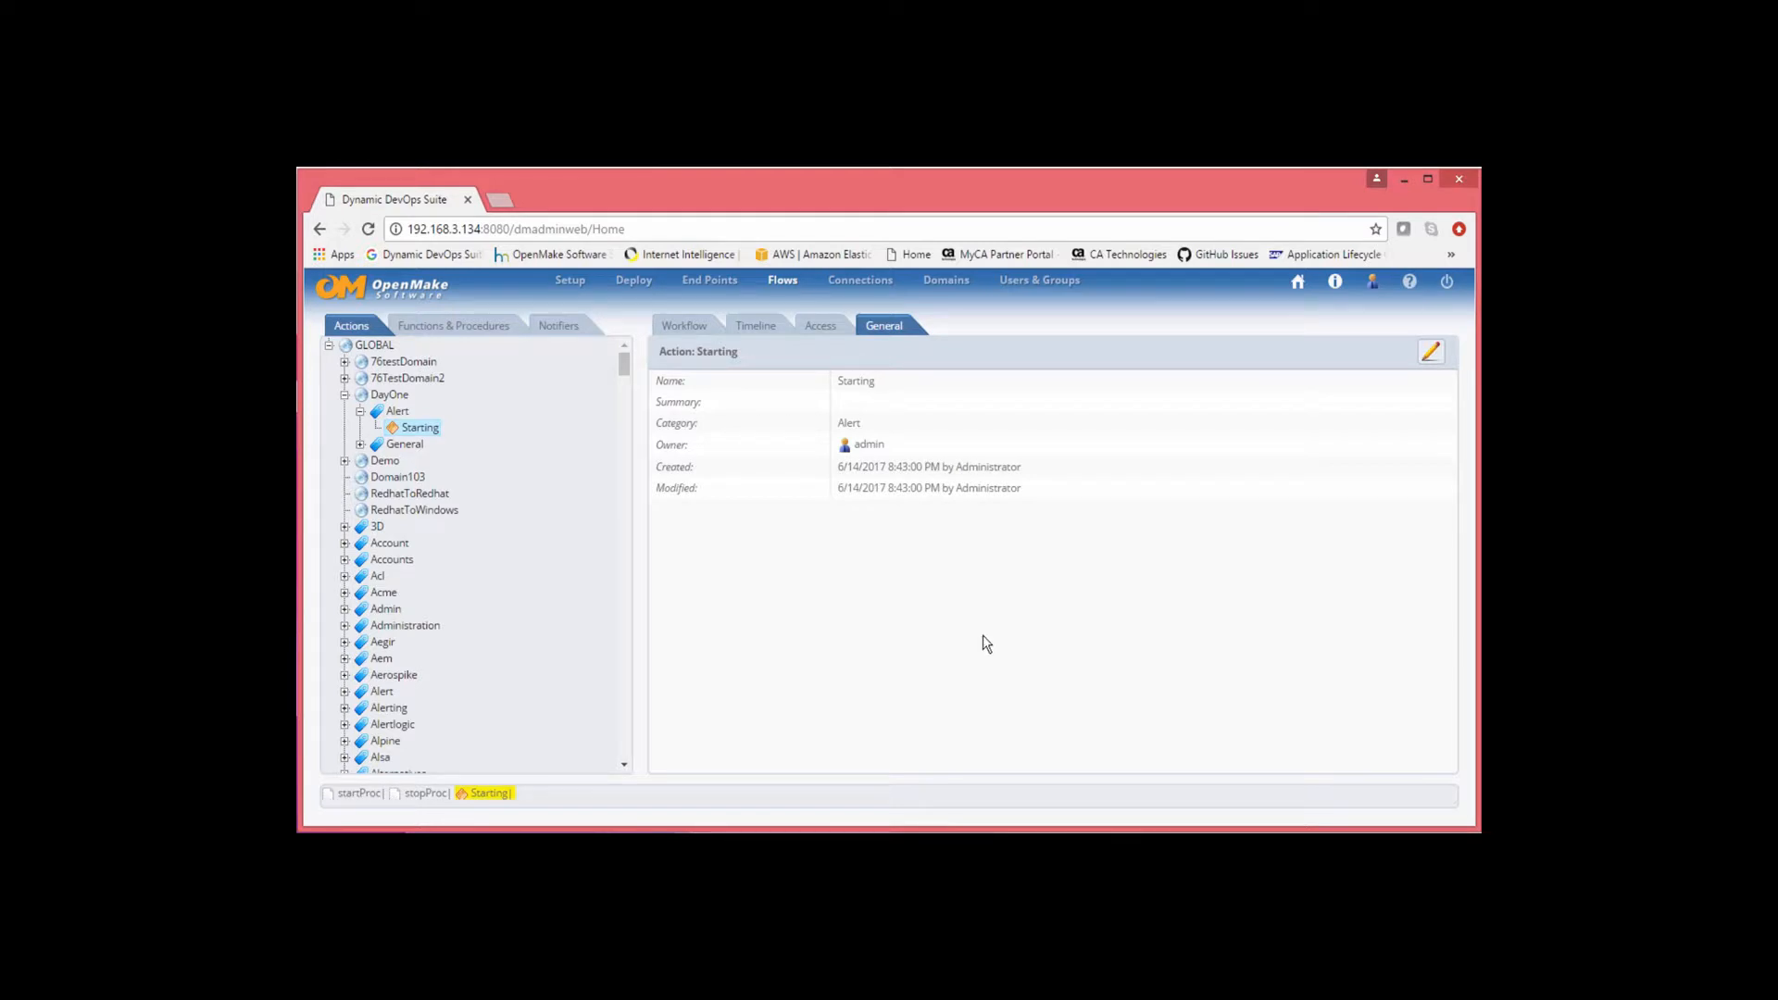
Add the Alert category's startProc procedure to the Starting action's workflow below Start, leaving its title and summary blank
click(686, 326)
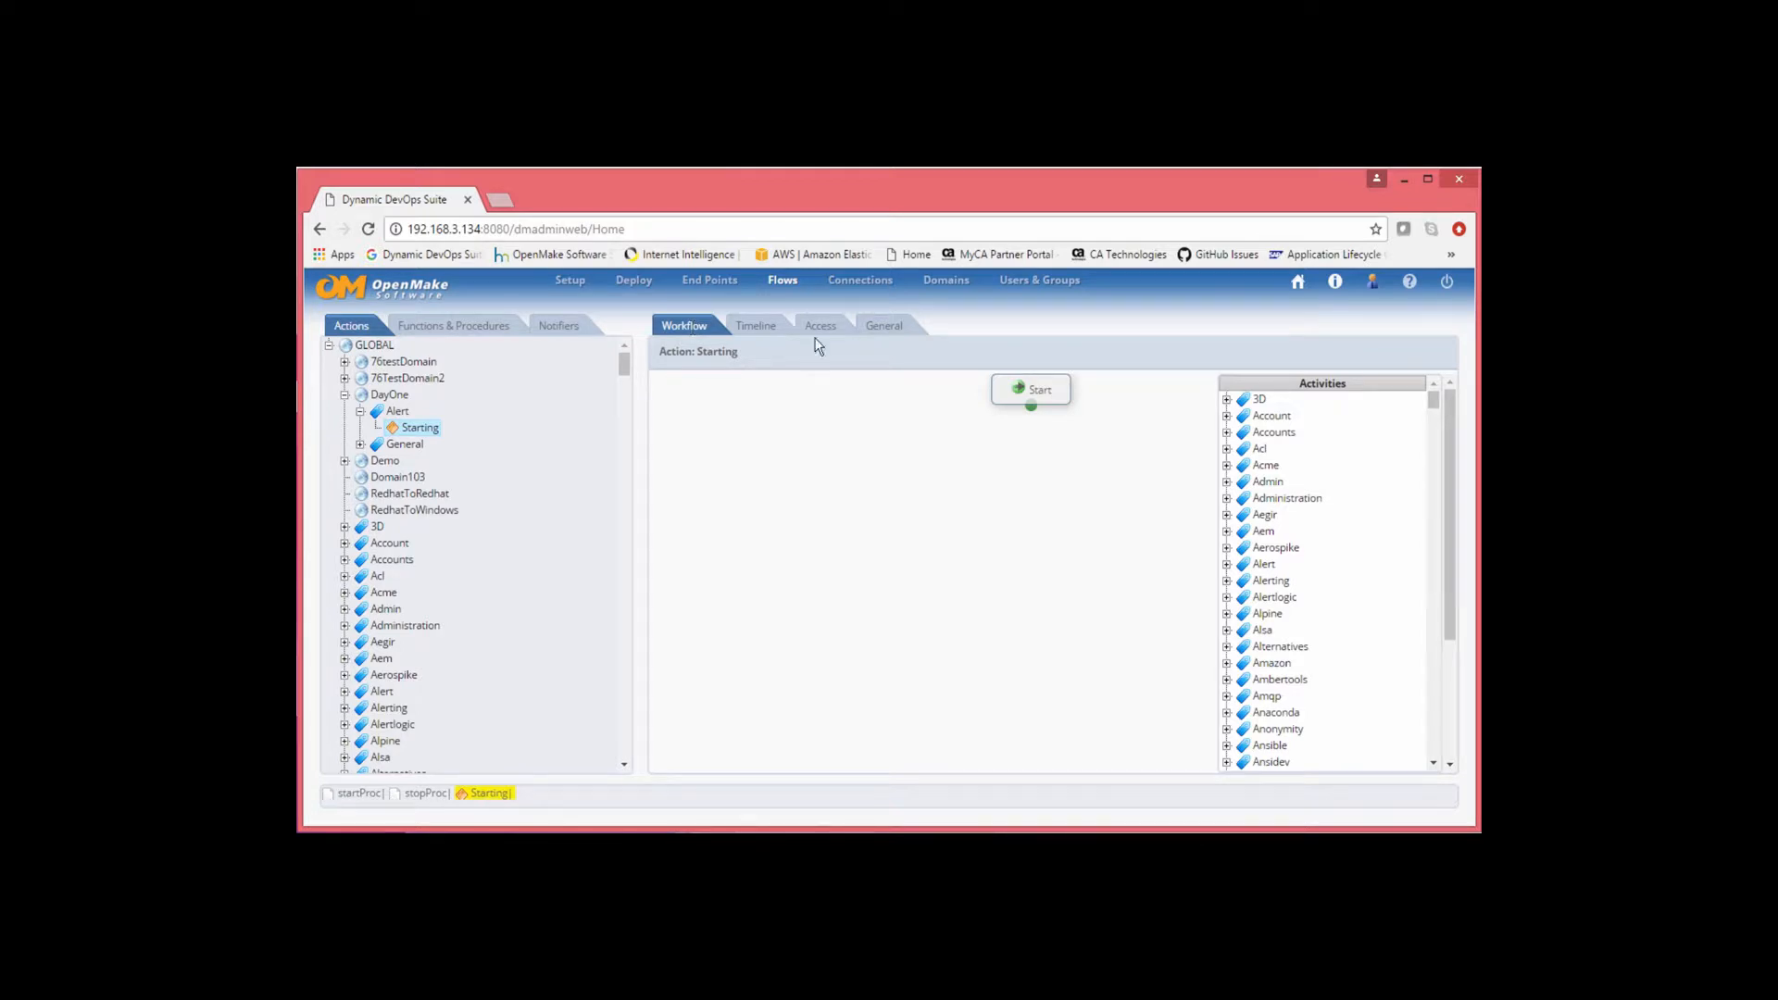
click(1226, 564)
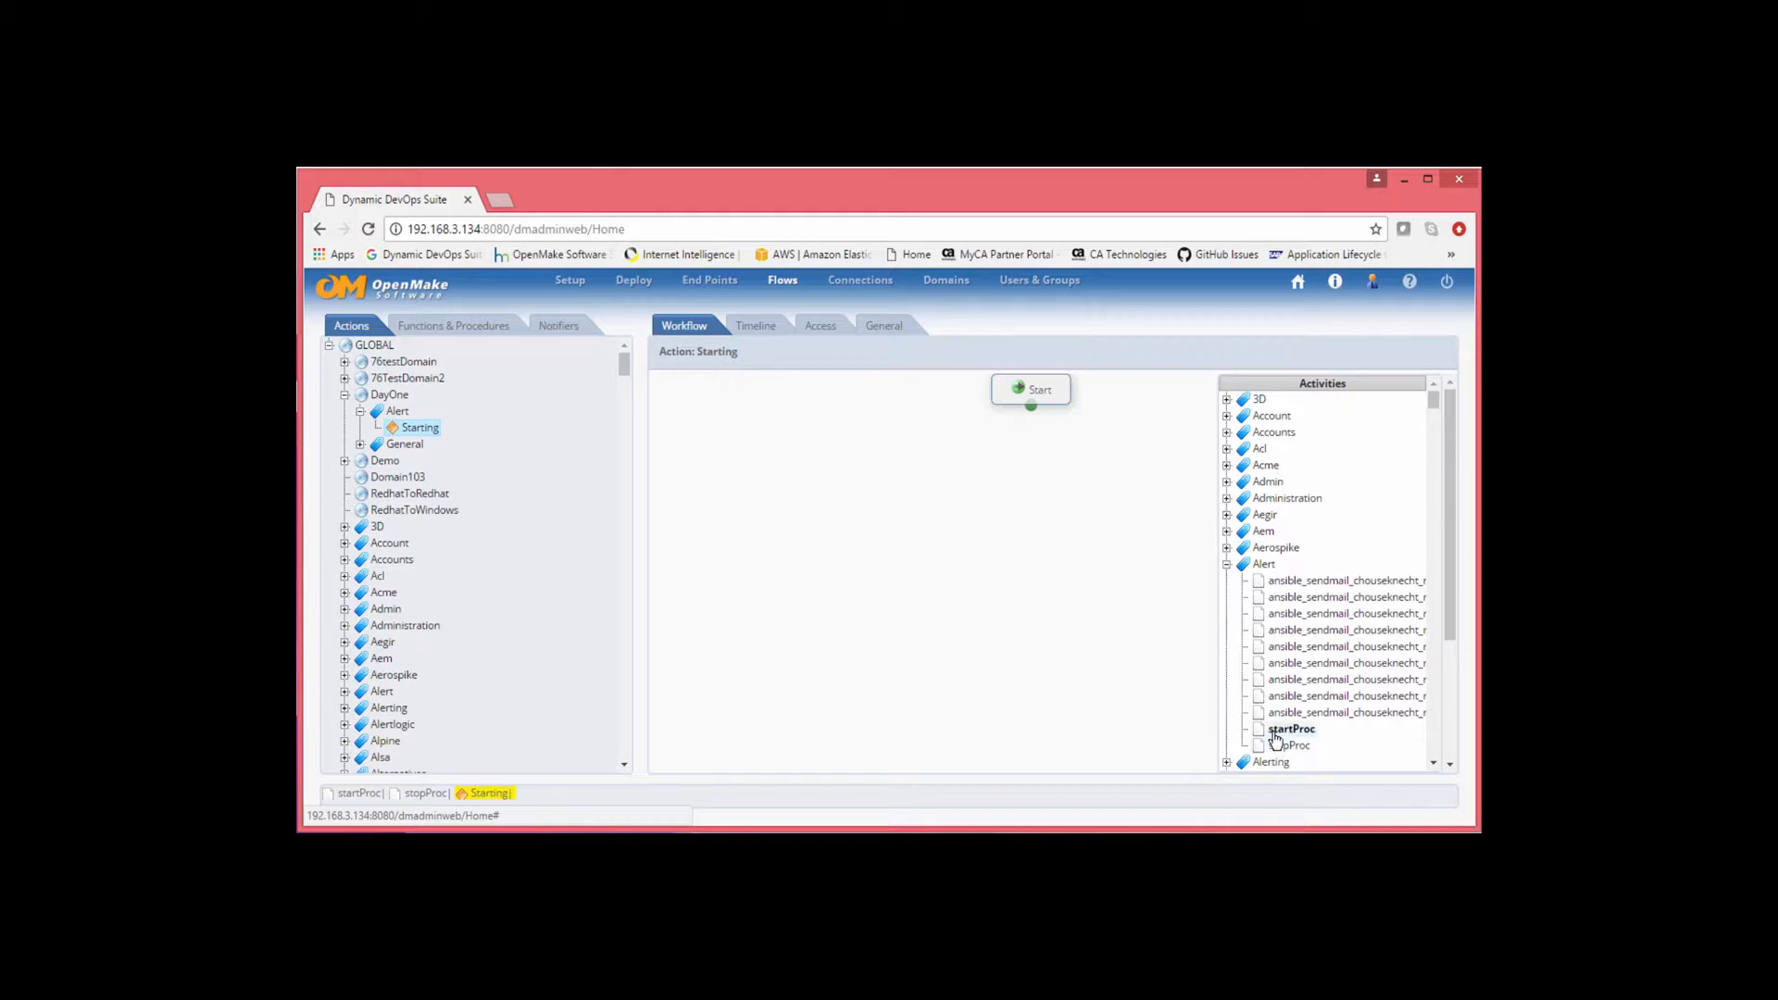
drag(1282, 730, 1004, 574)
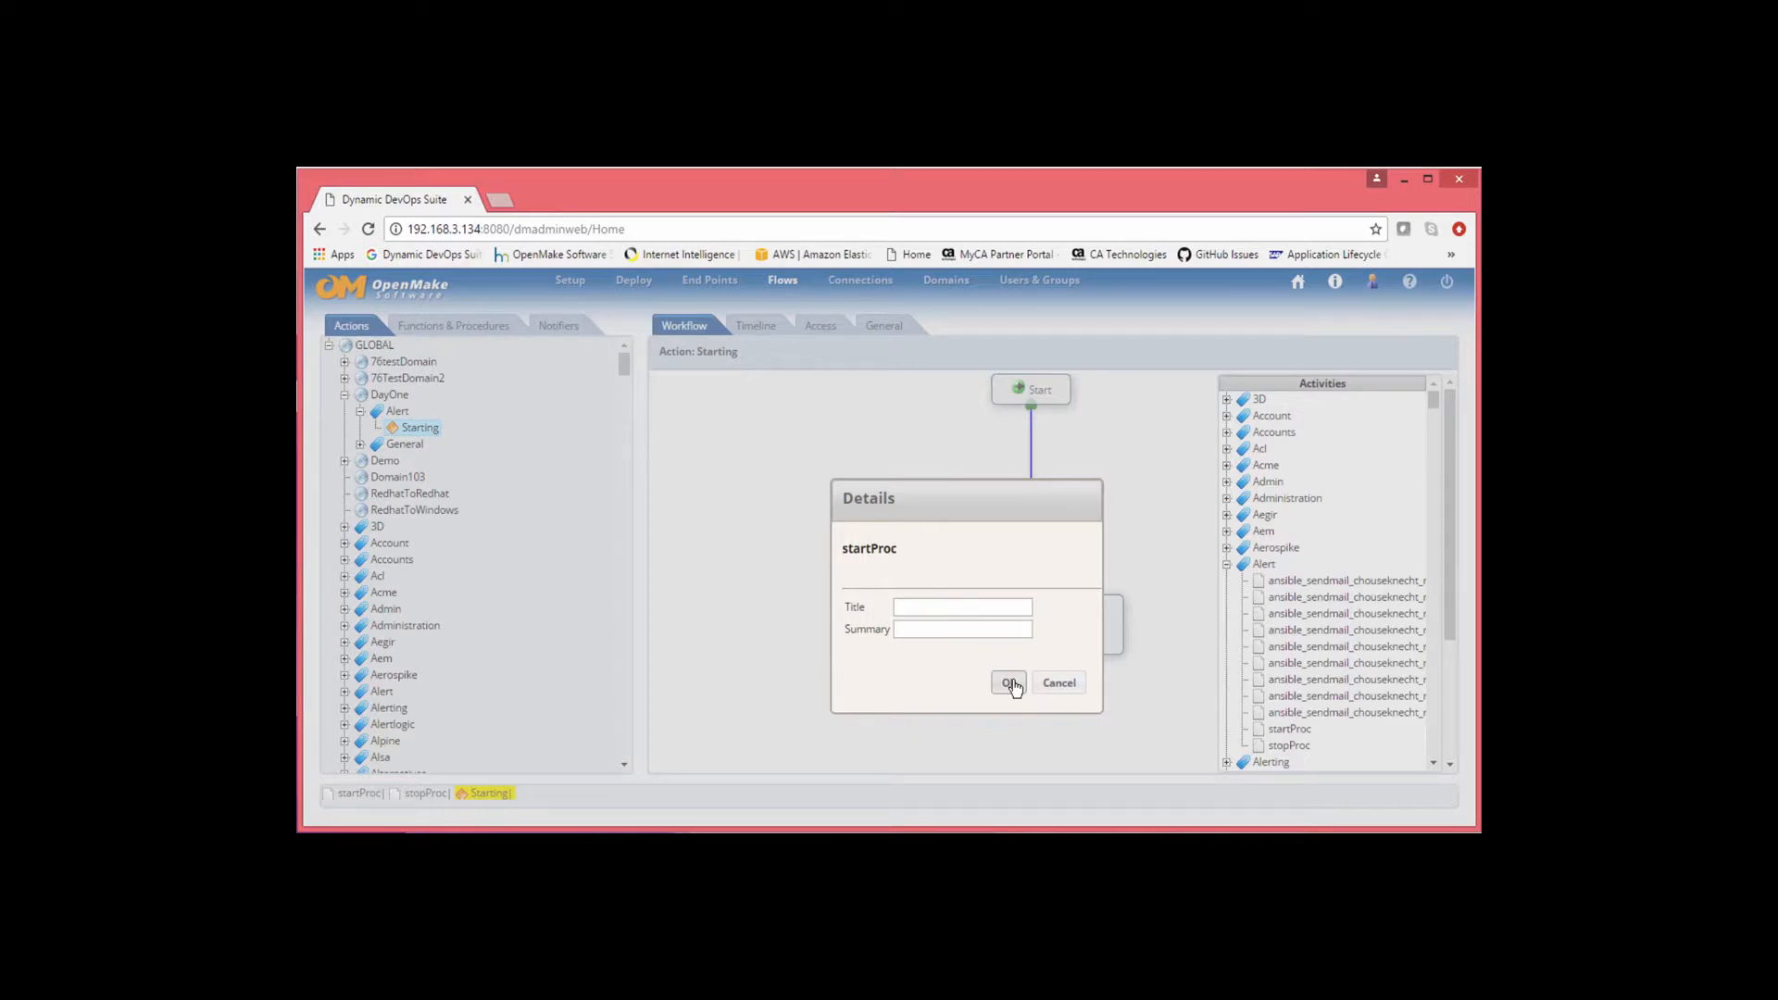
click(1010, 683)
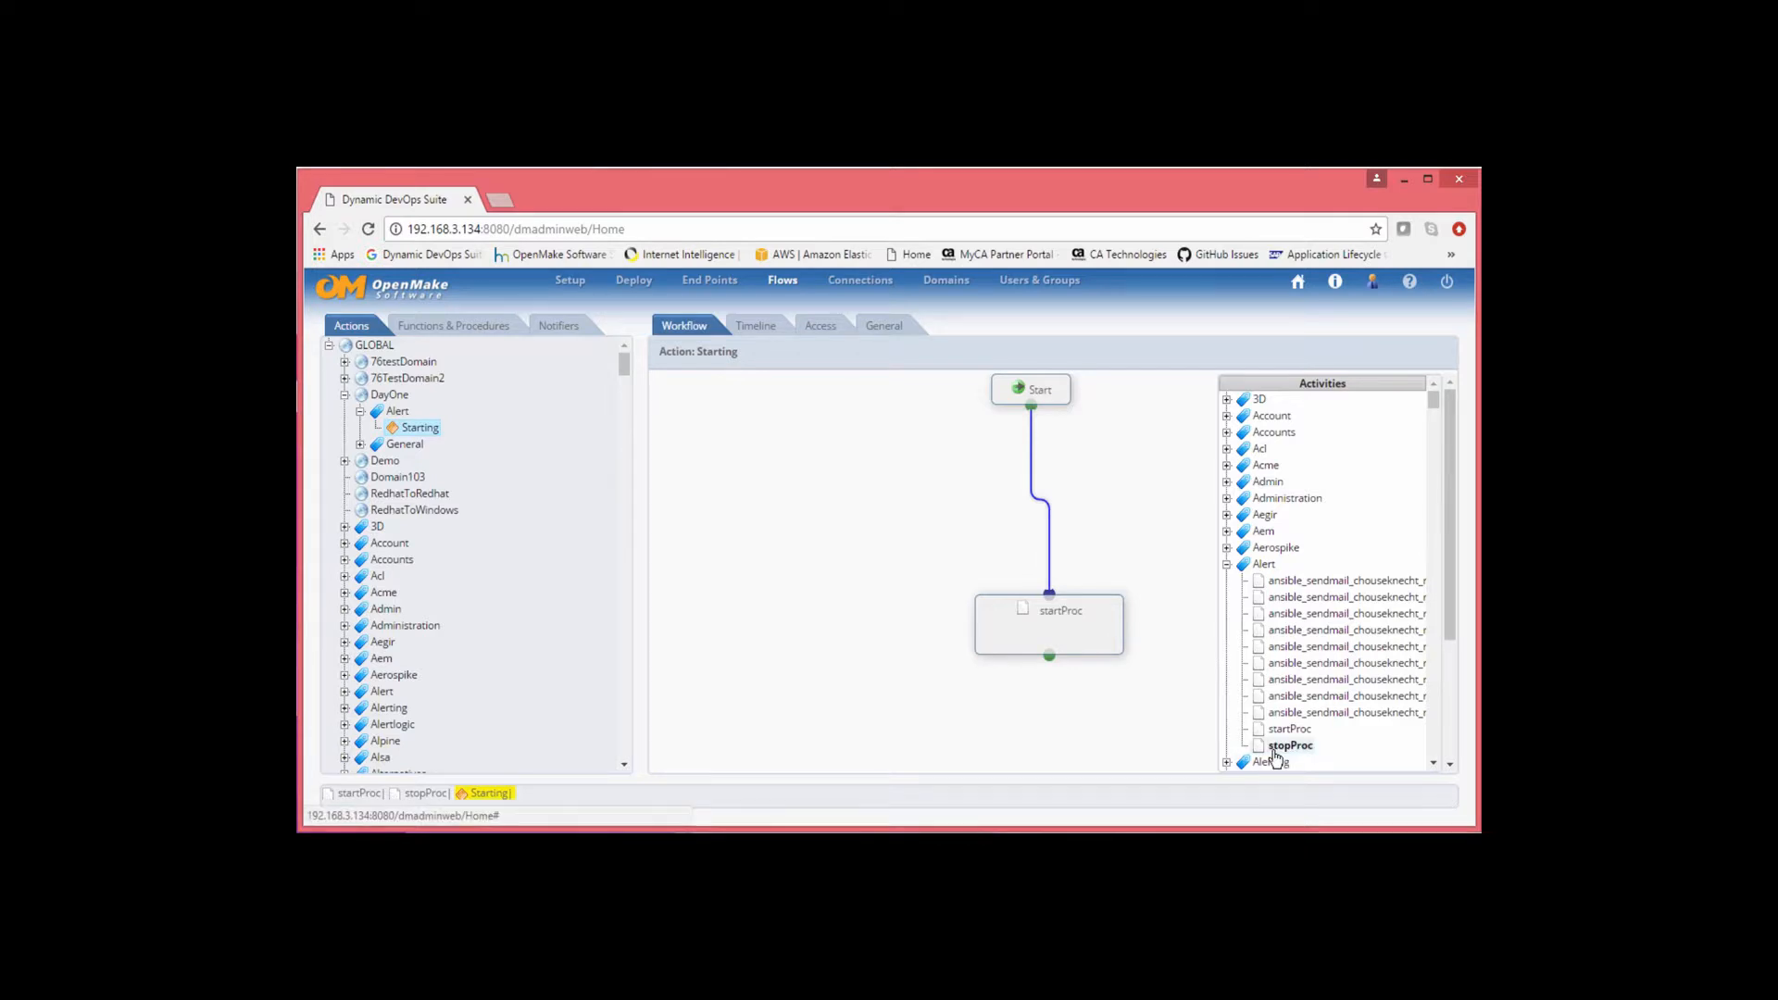
Try adding stopProc below startProc in the Starting workflow with arg1 set to Stopping, and delete that activity
drag(1274, 754, 998, 720)
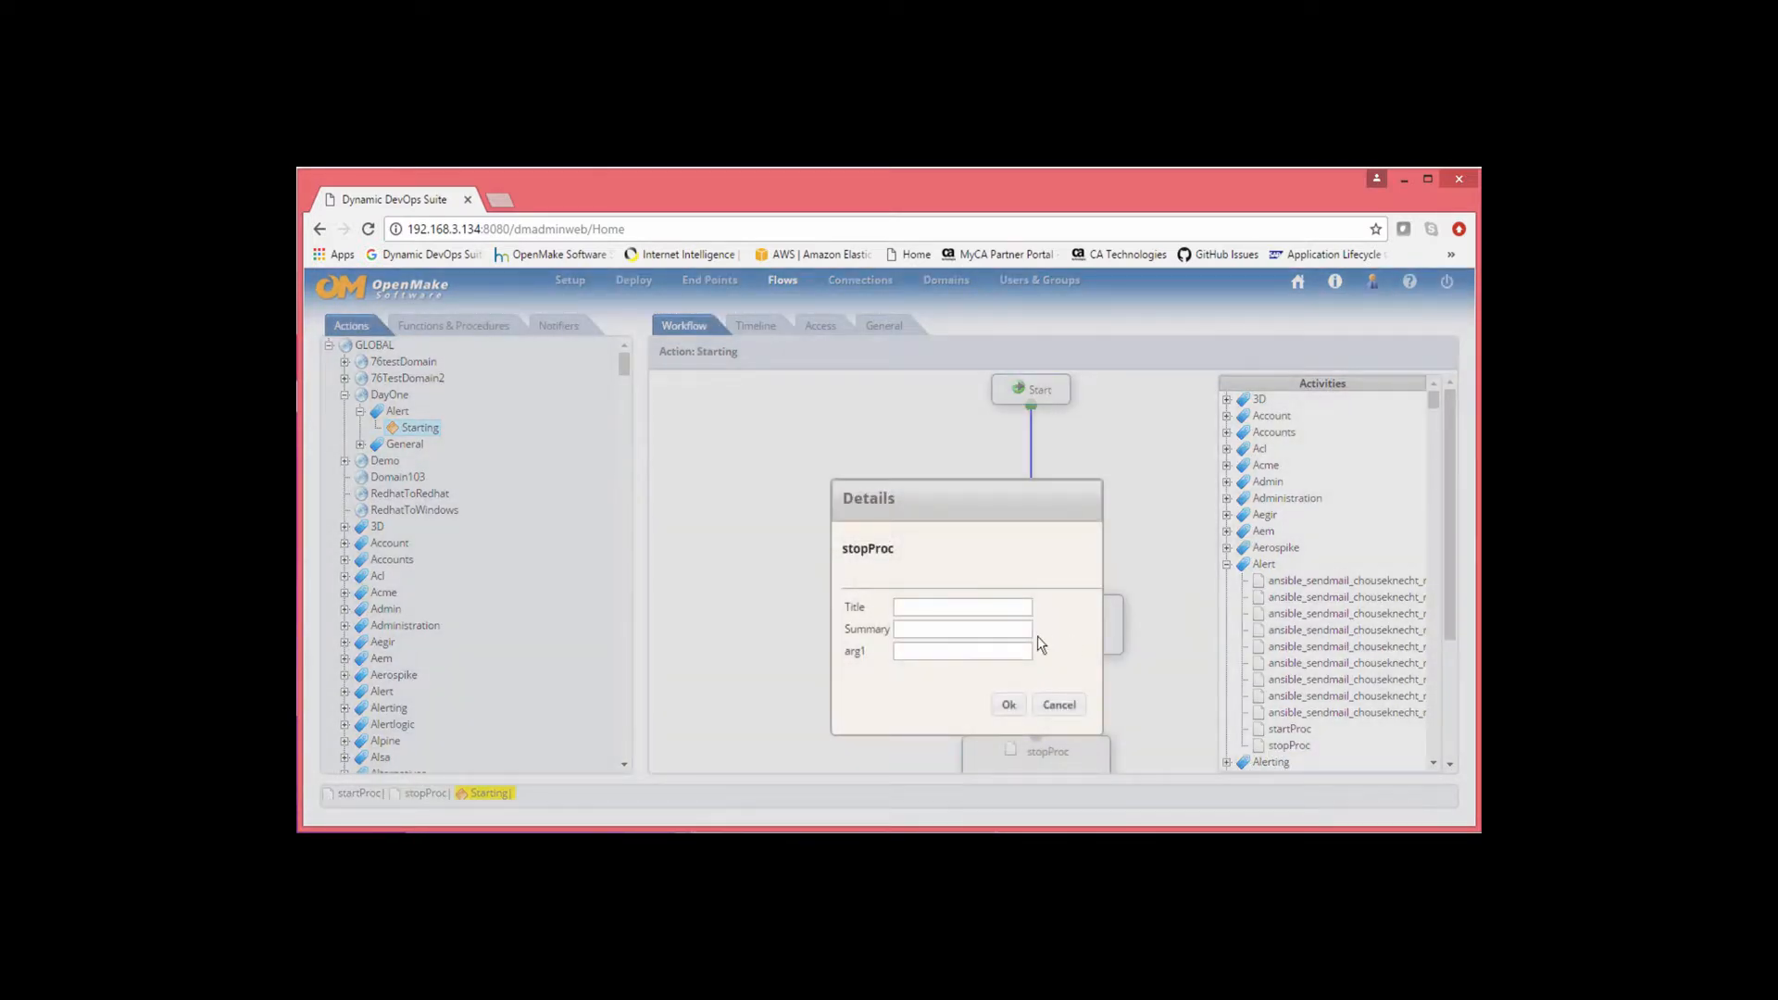
click(930, 650)
text(Stopping)
click(1006, 704)
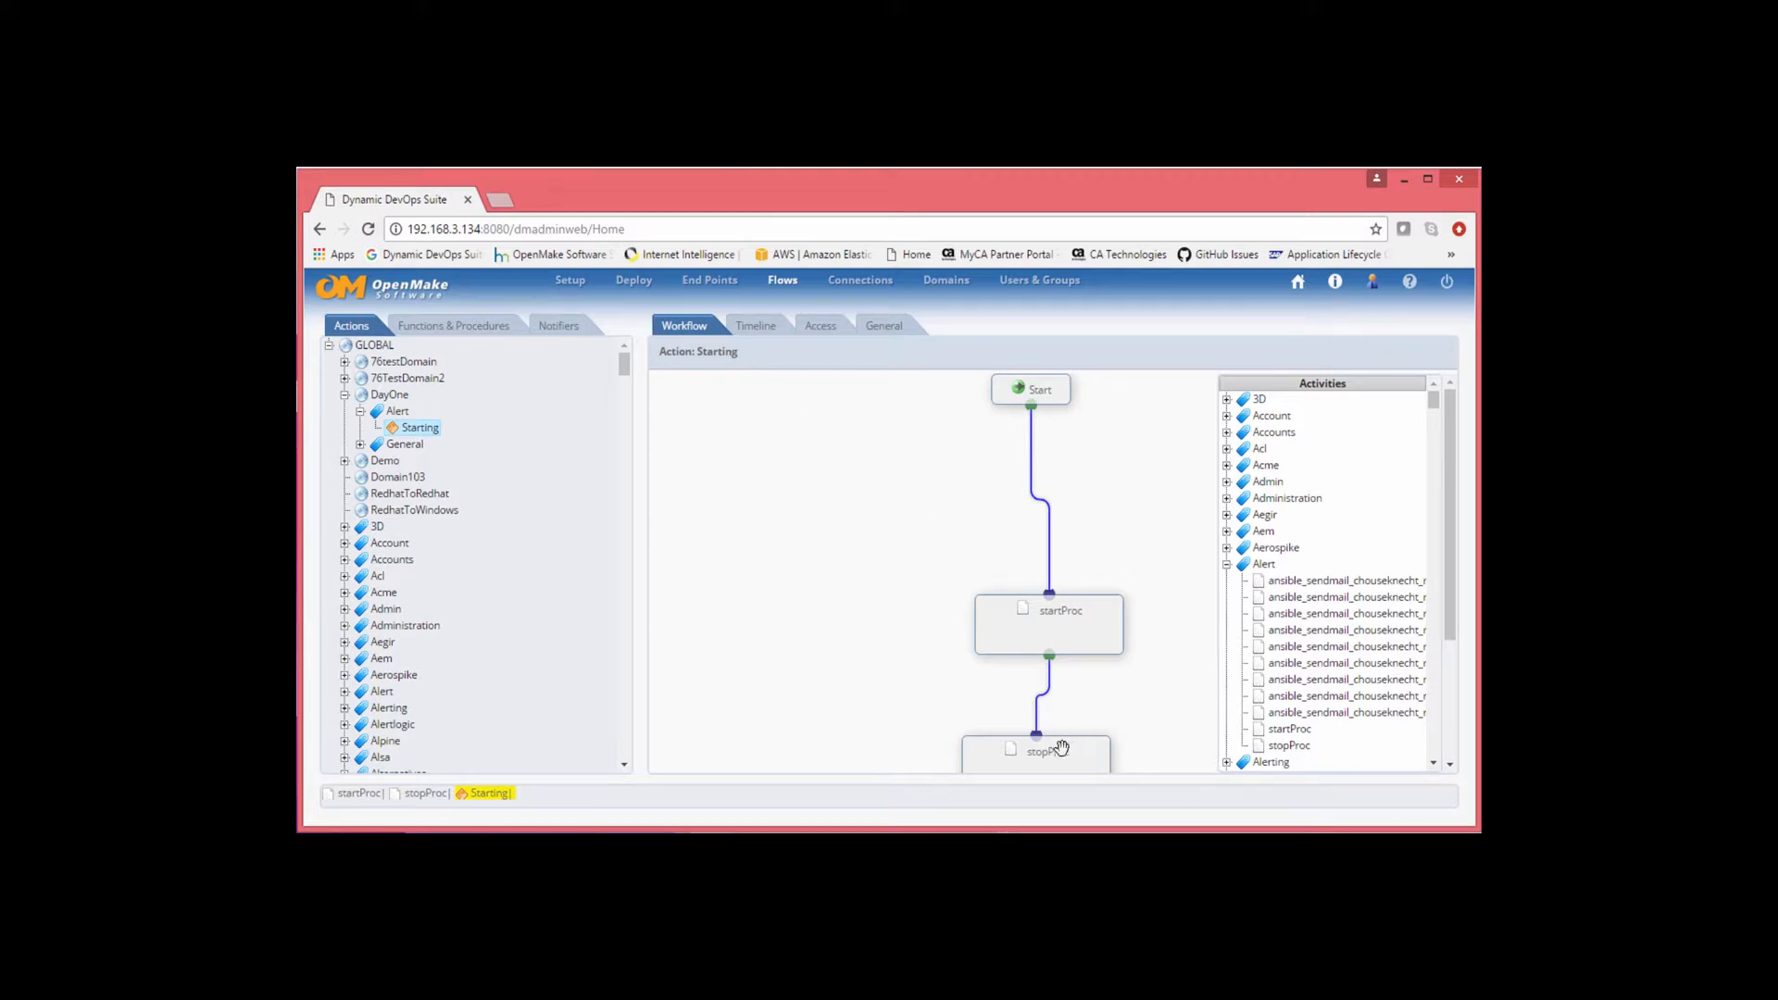
right_click(1061, 756)
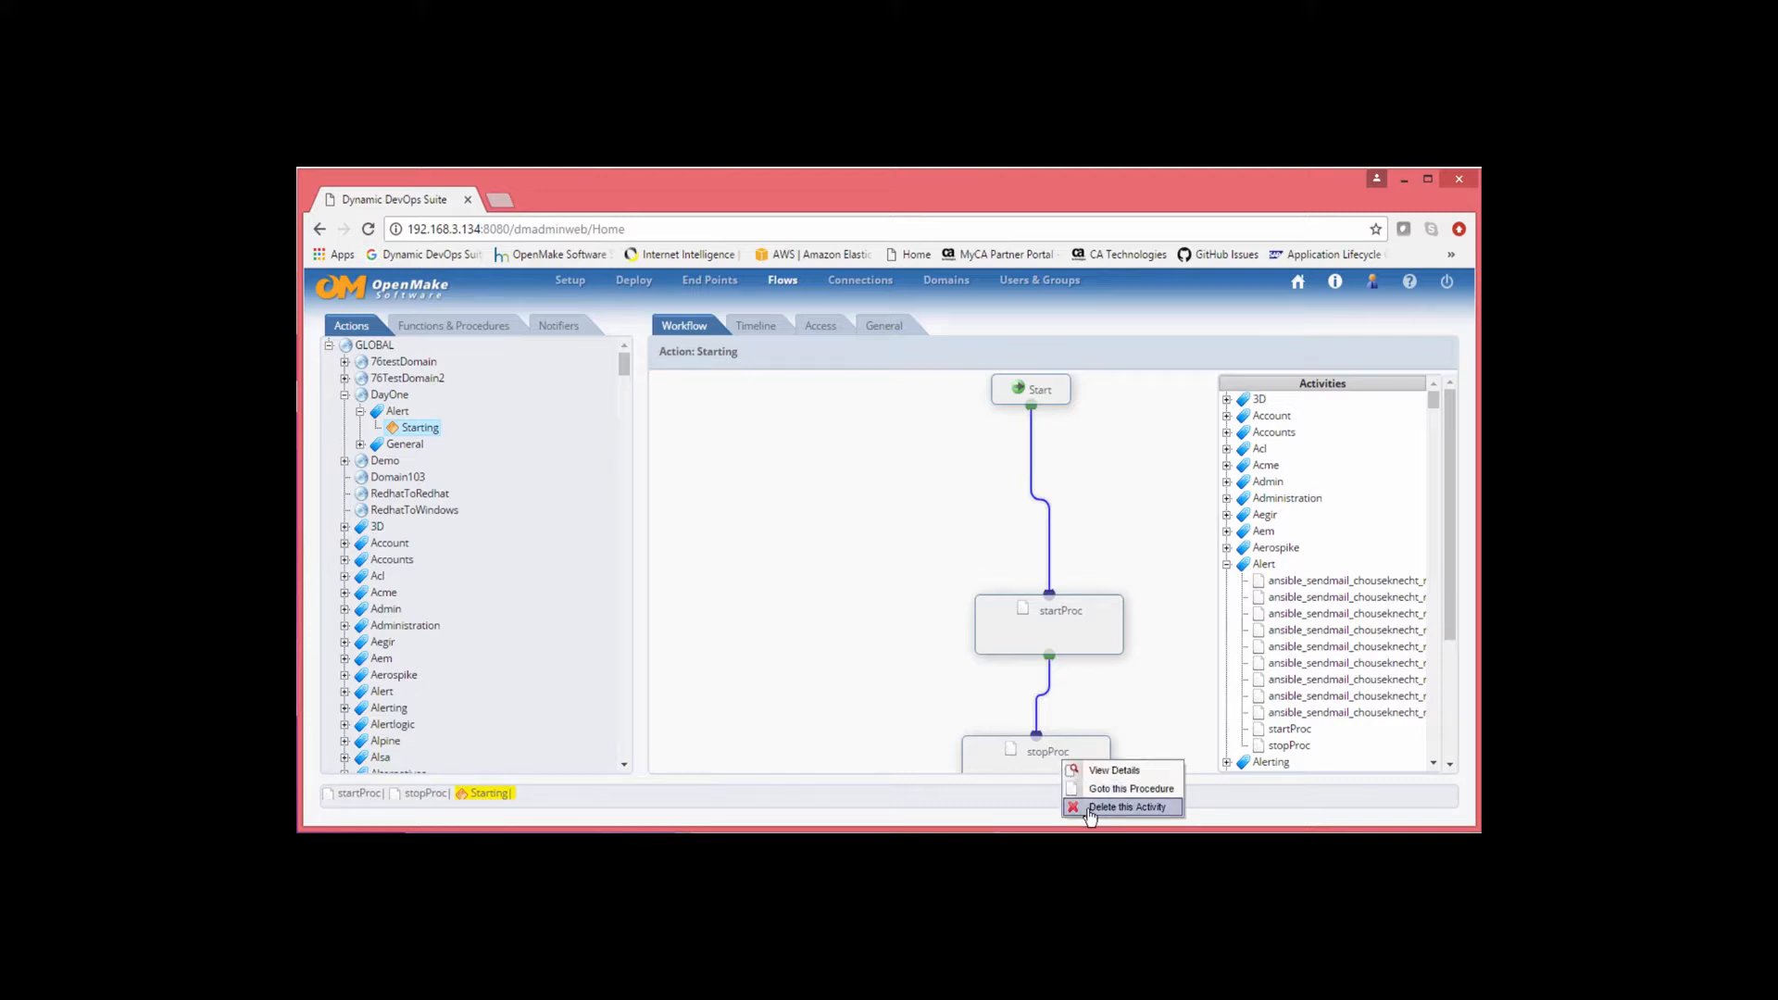
click(1090, 807)
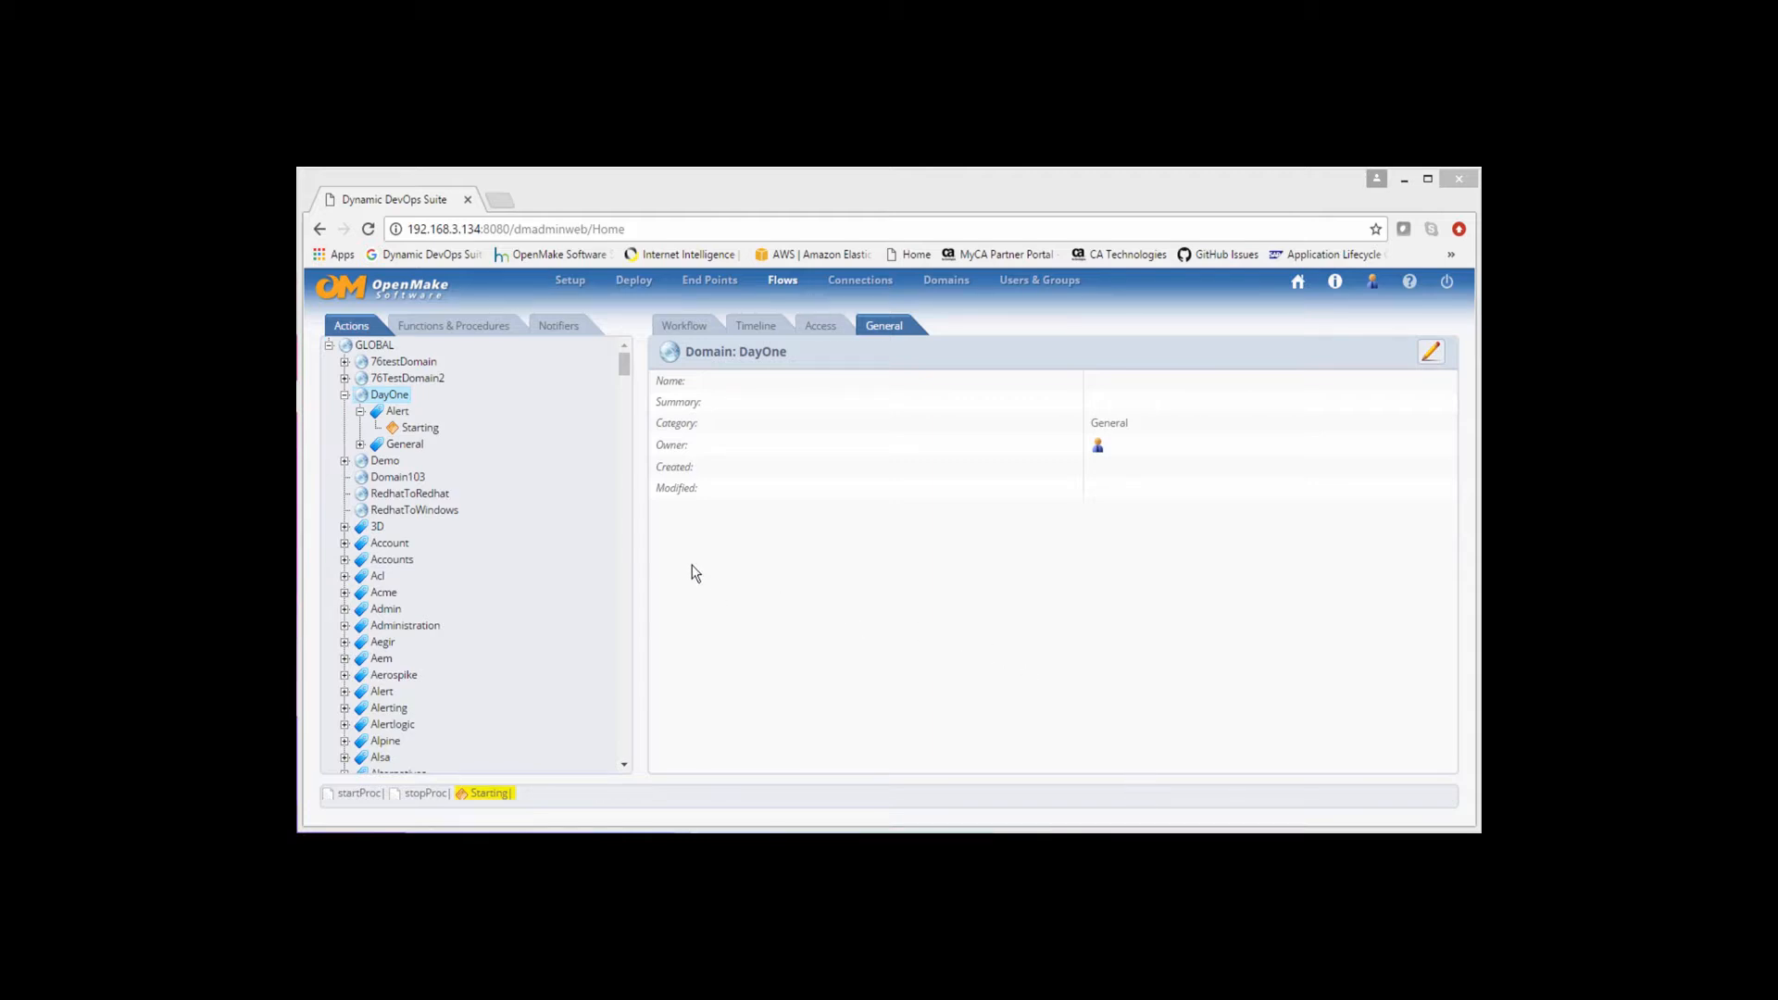
Start another new action in the DayOne domain and name it Stopping
click(374, 398)
right_click(374, 404)
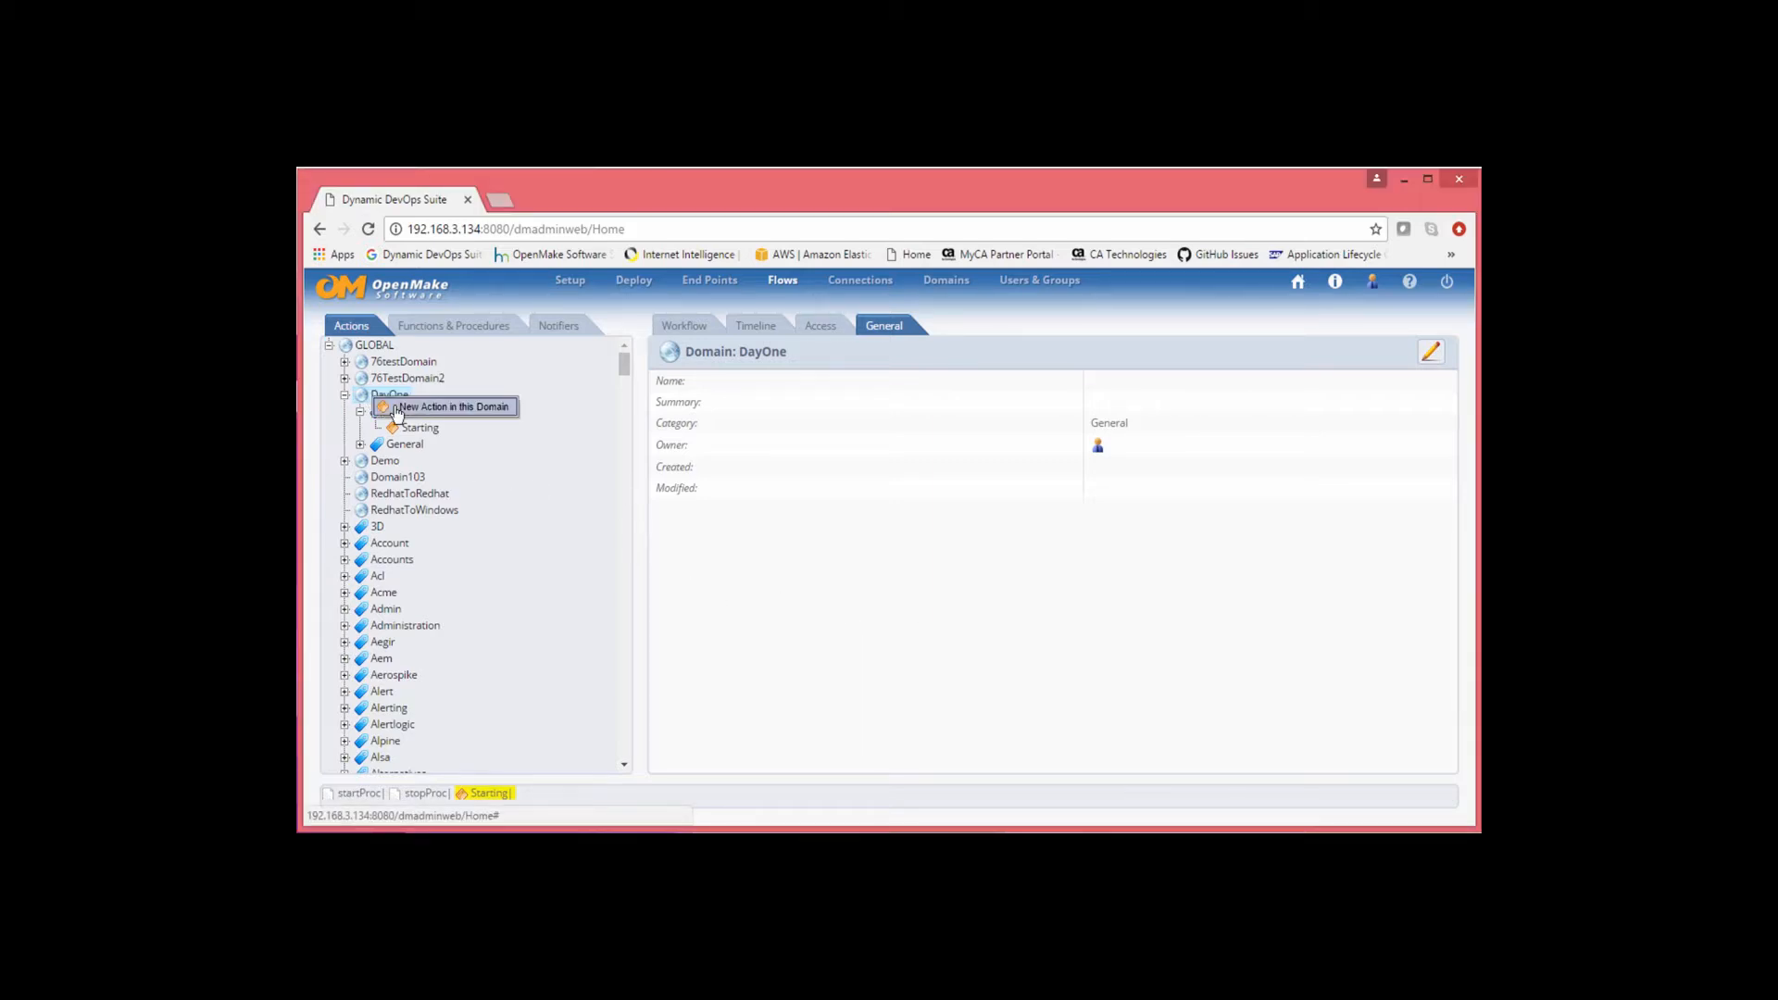
click(398, 408)
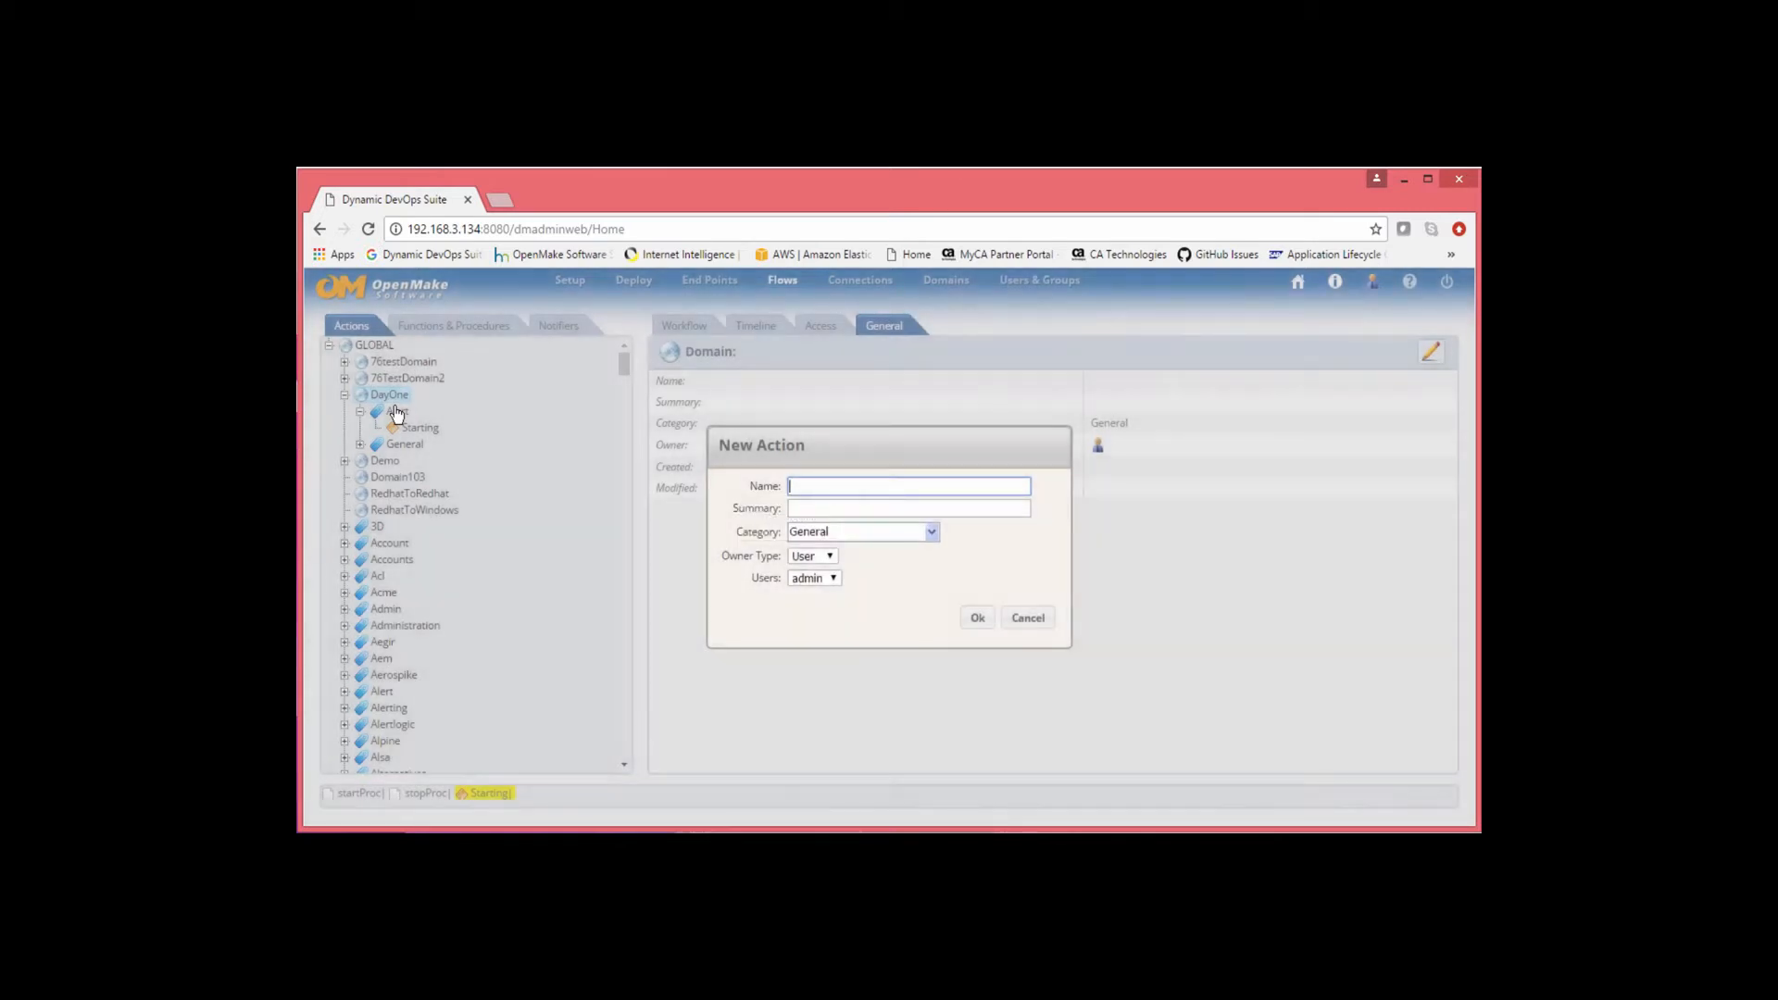
text(S)
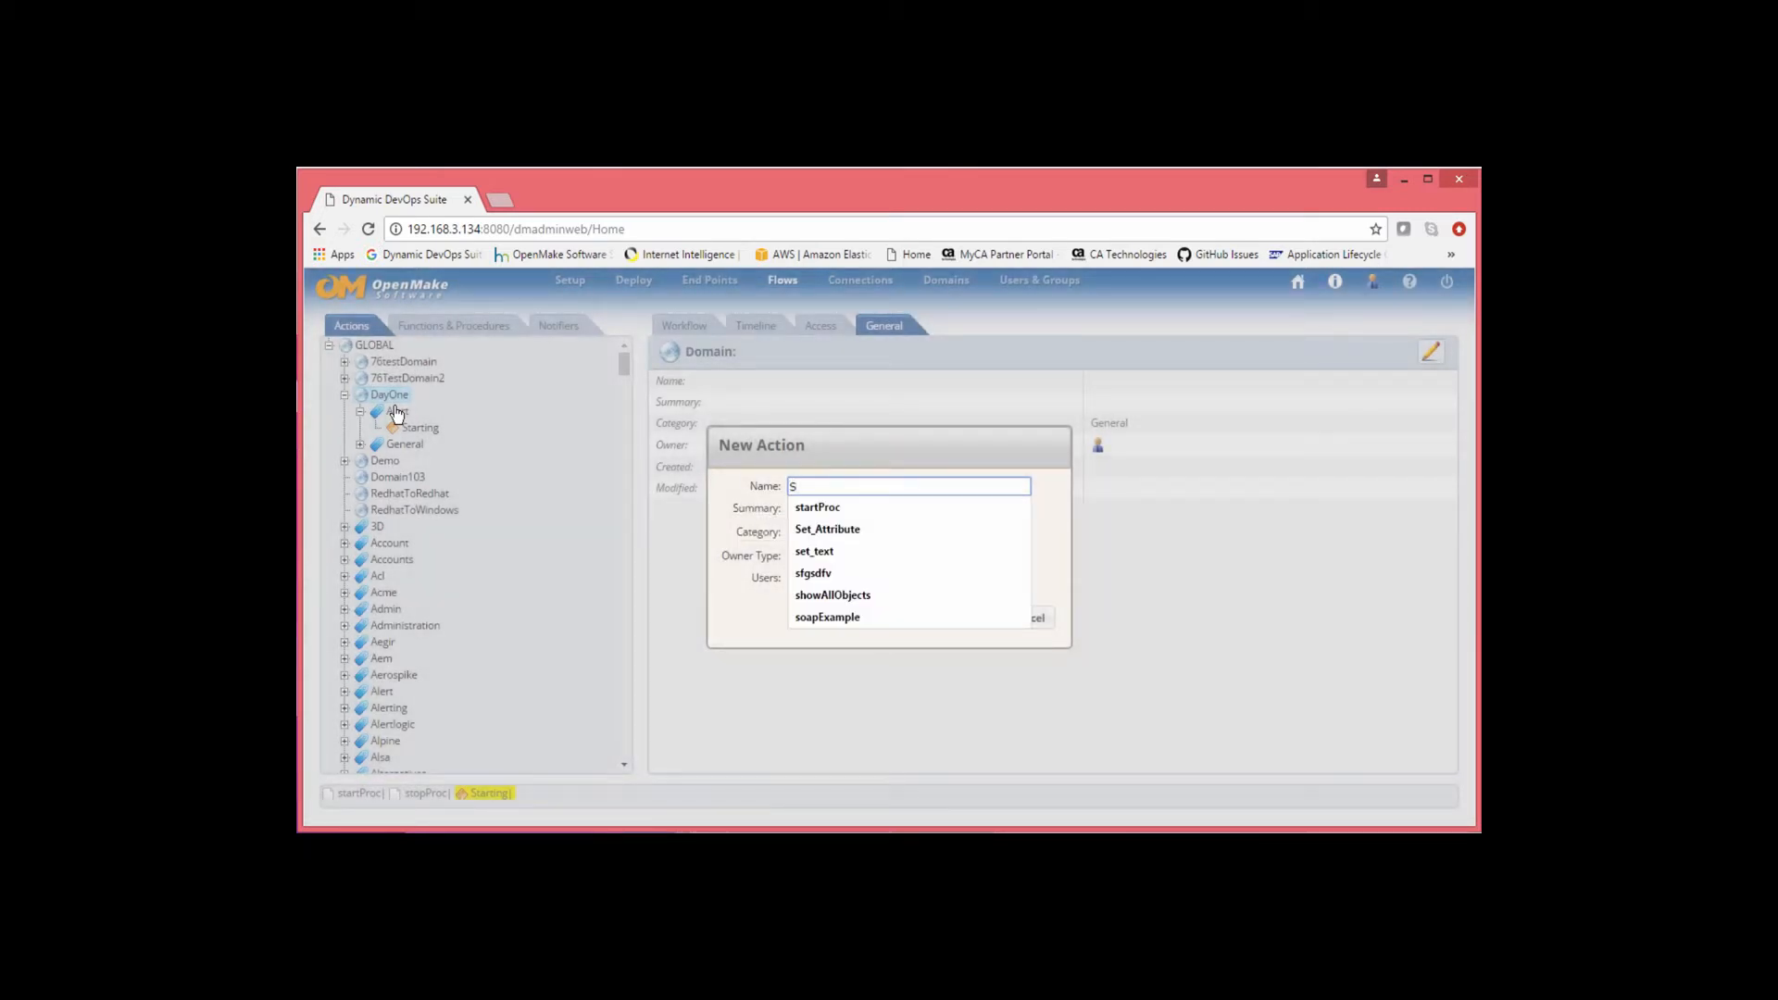
text(topping)
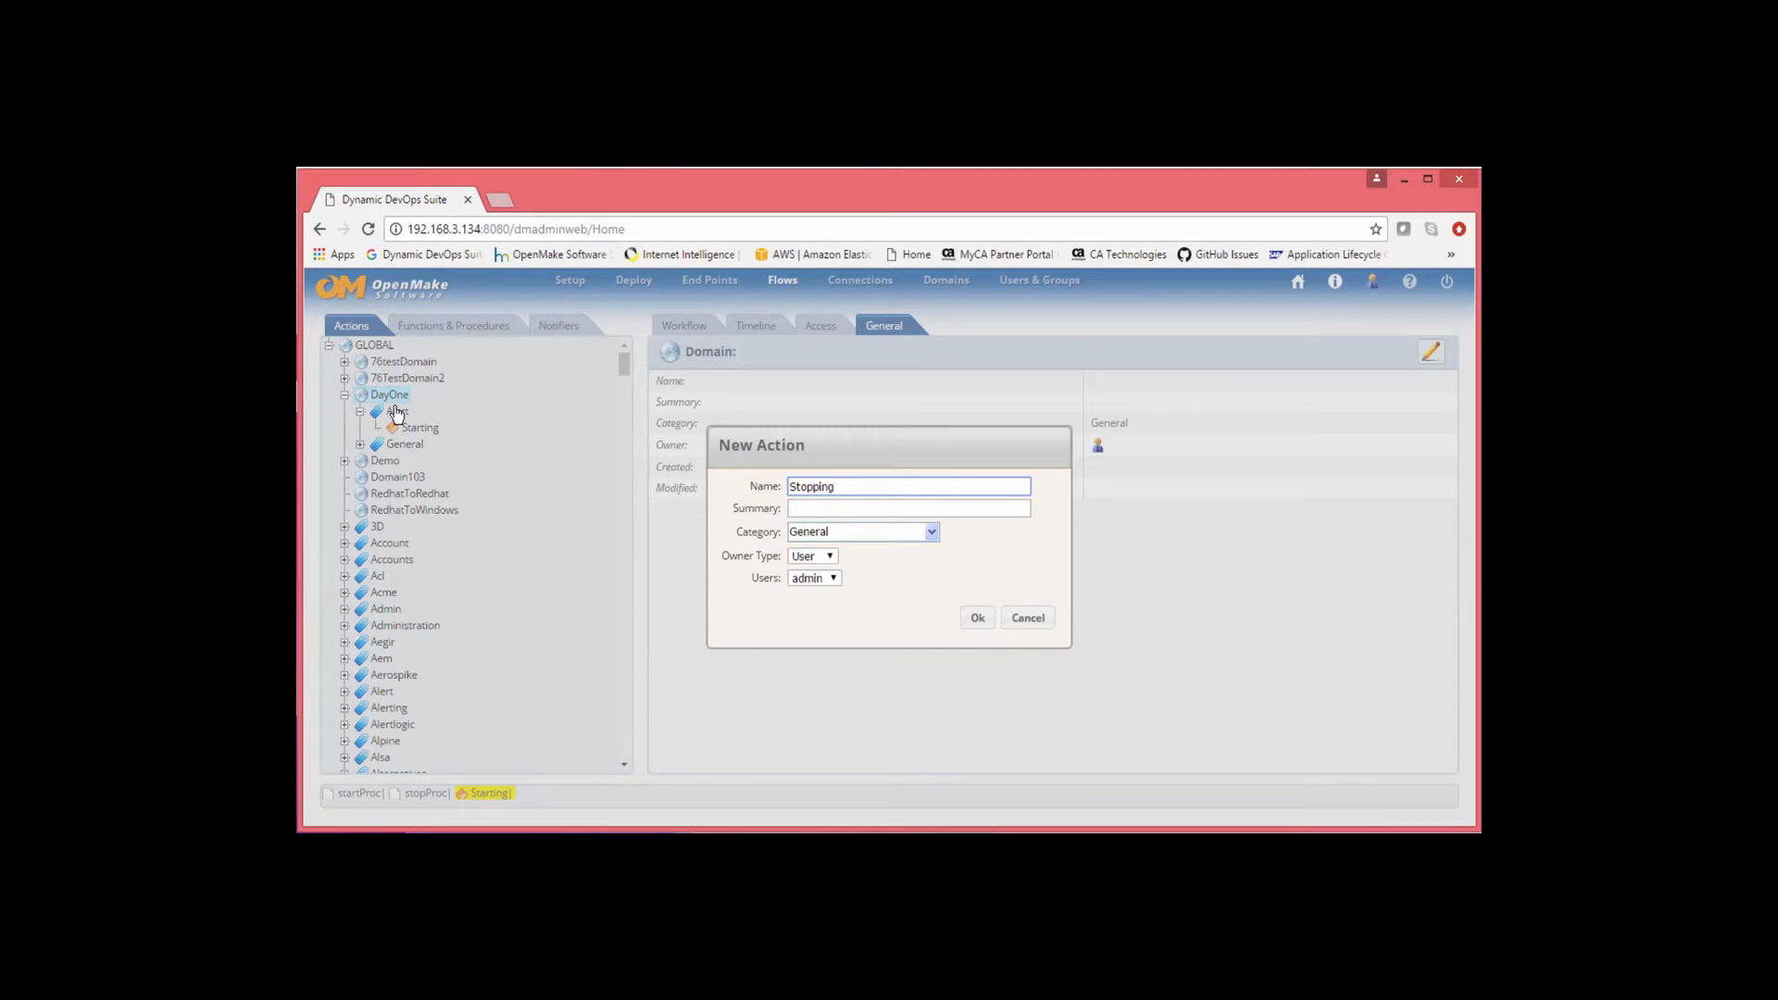
Assign the Stopping action to the Alert category and create the action
click(932, 532)
scroll(931, 594, down, 2)
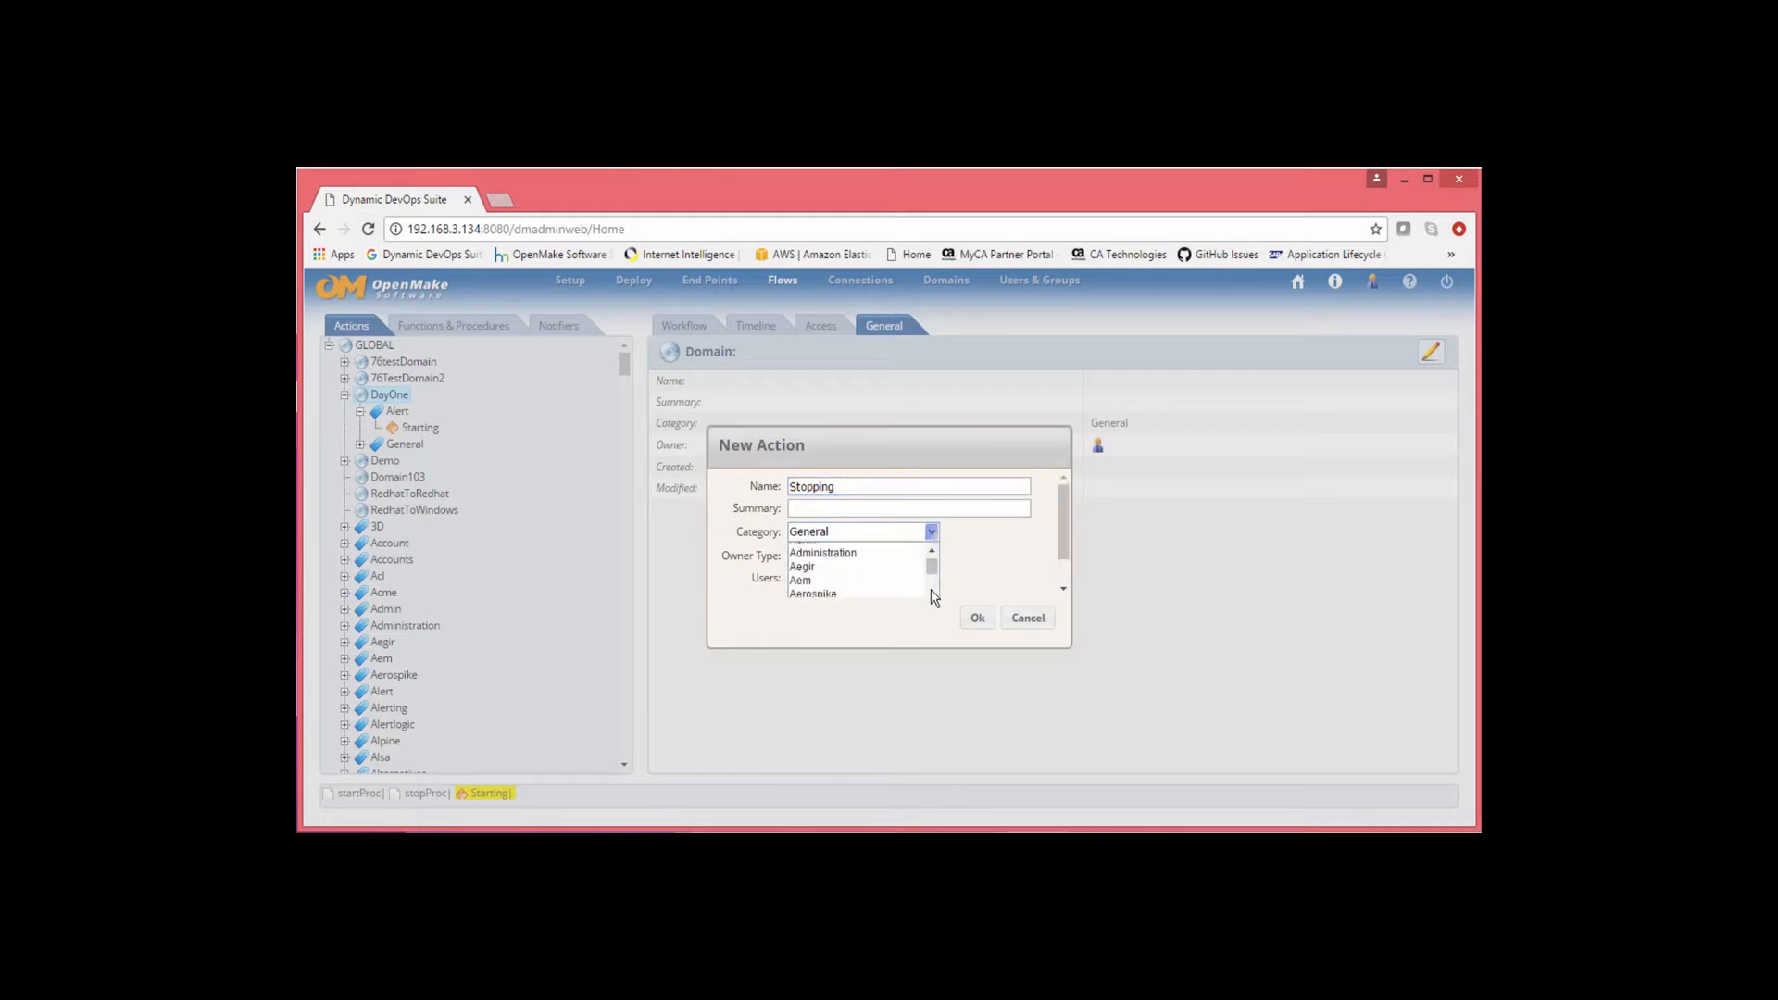
scroll(931, 593, down, 2)
scroll(931, 579, up, 2)
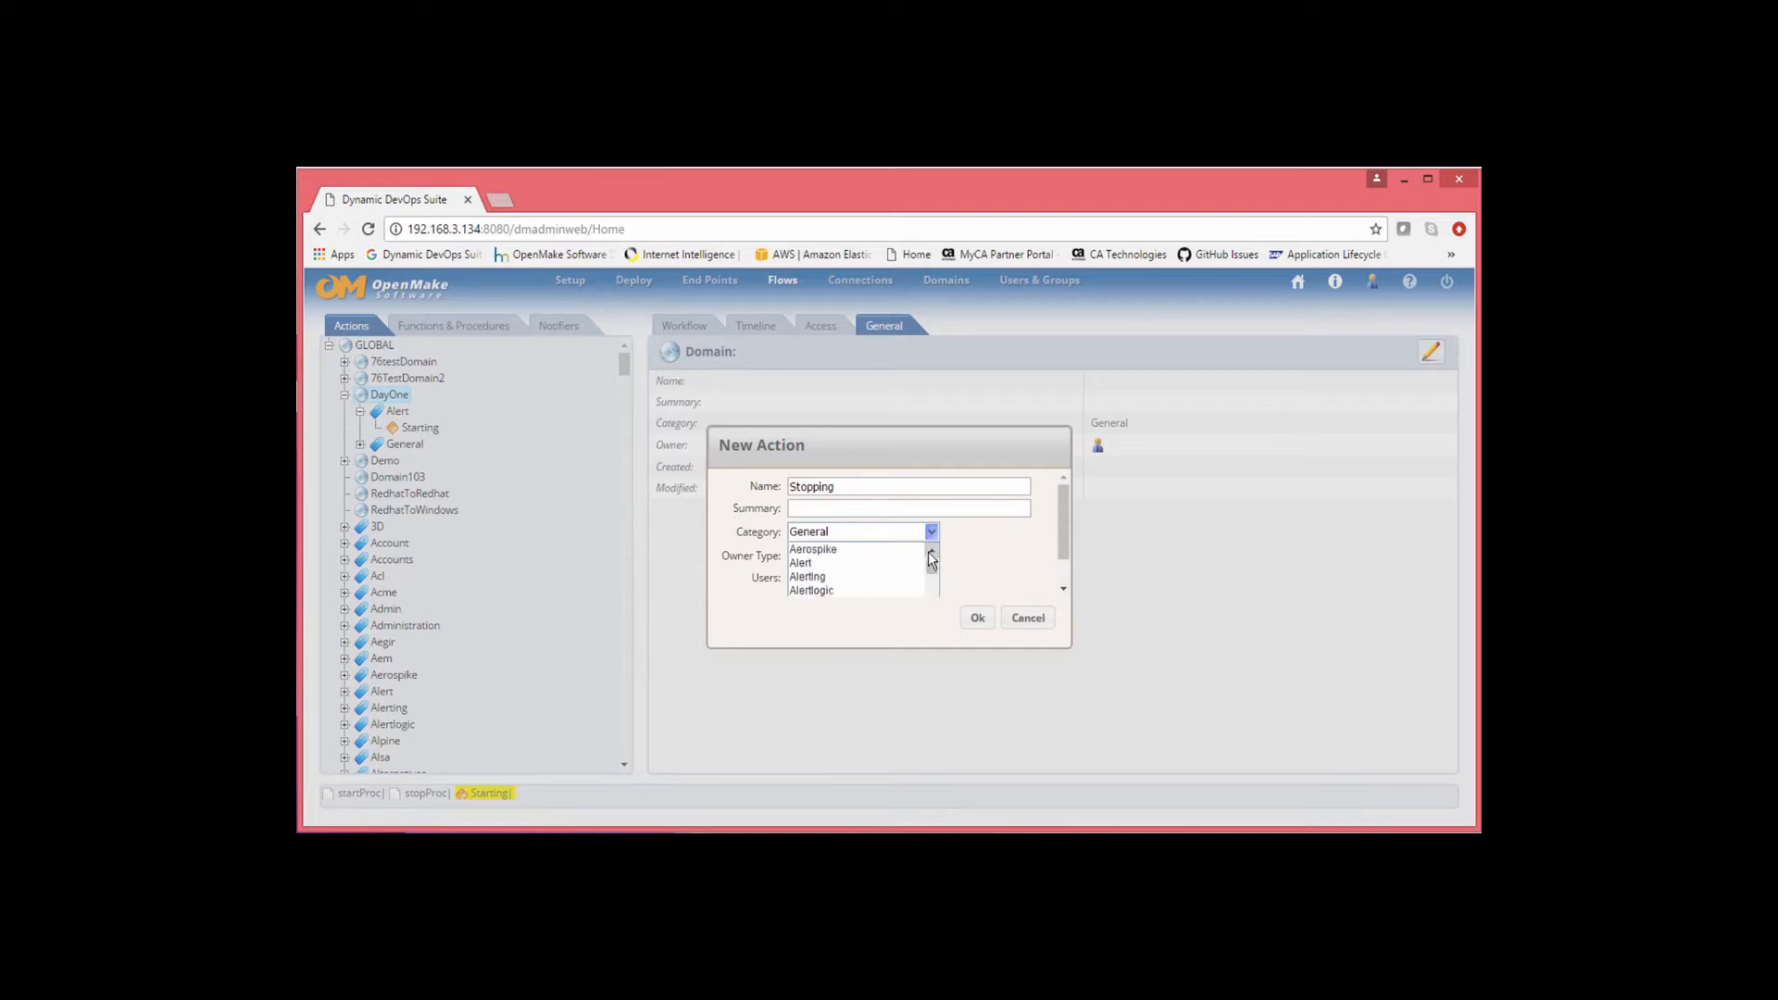
click(851, 564)
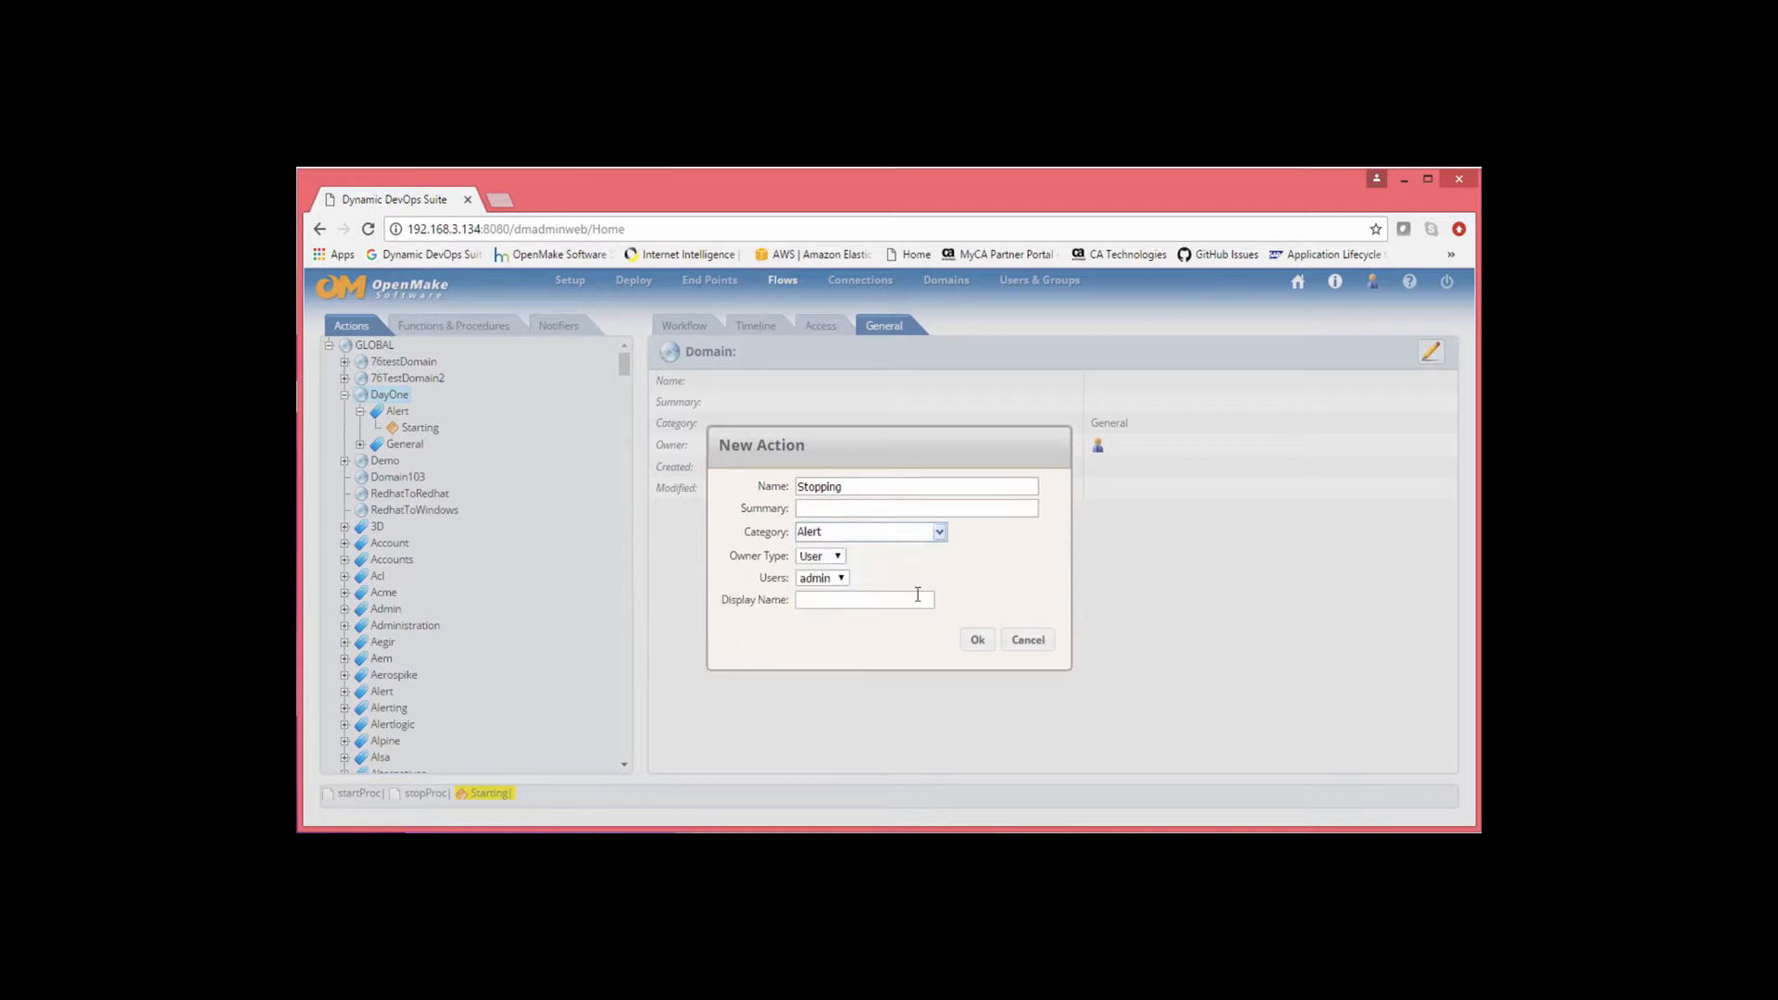
click(976, 645)
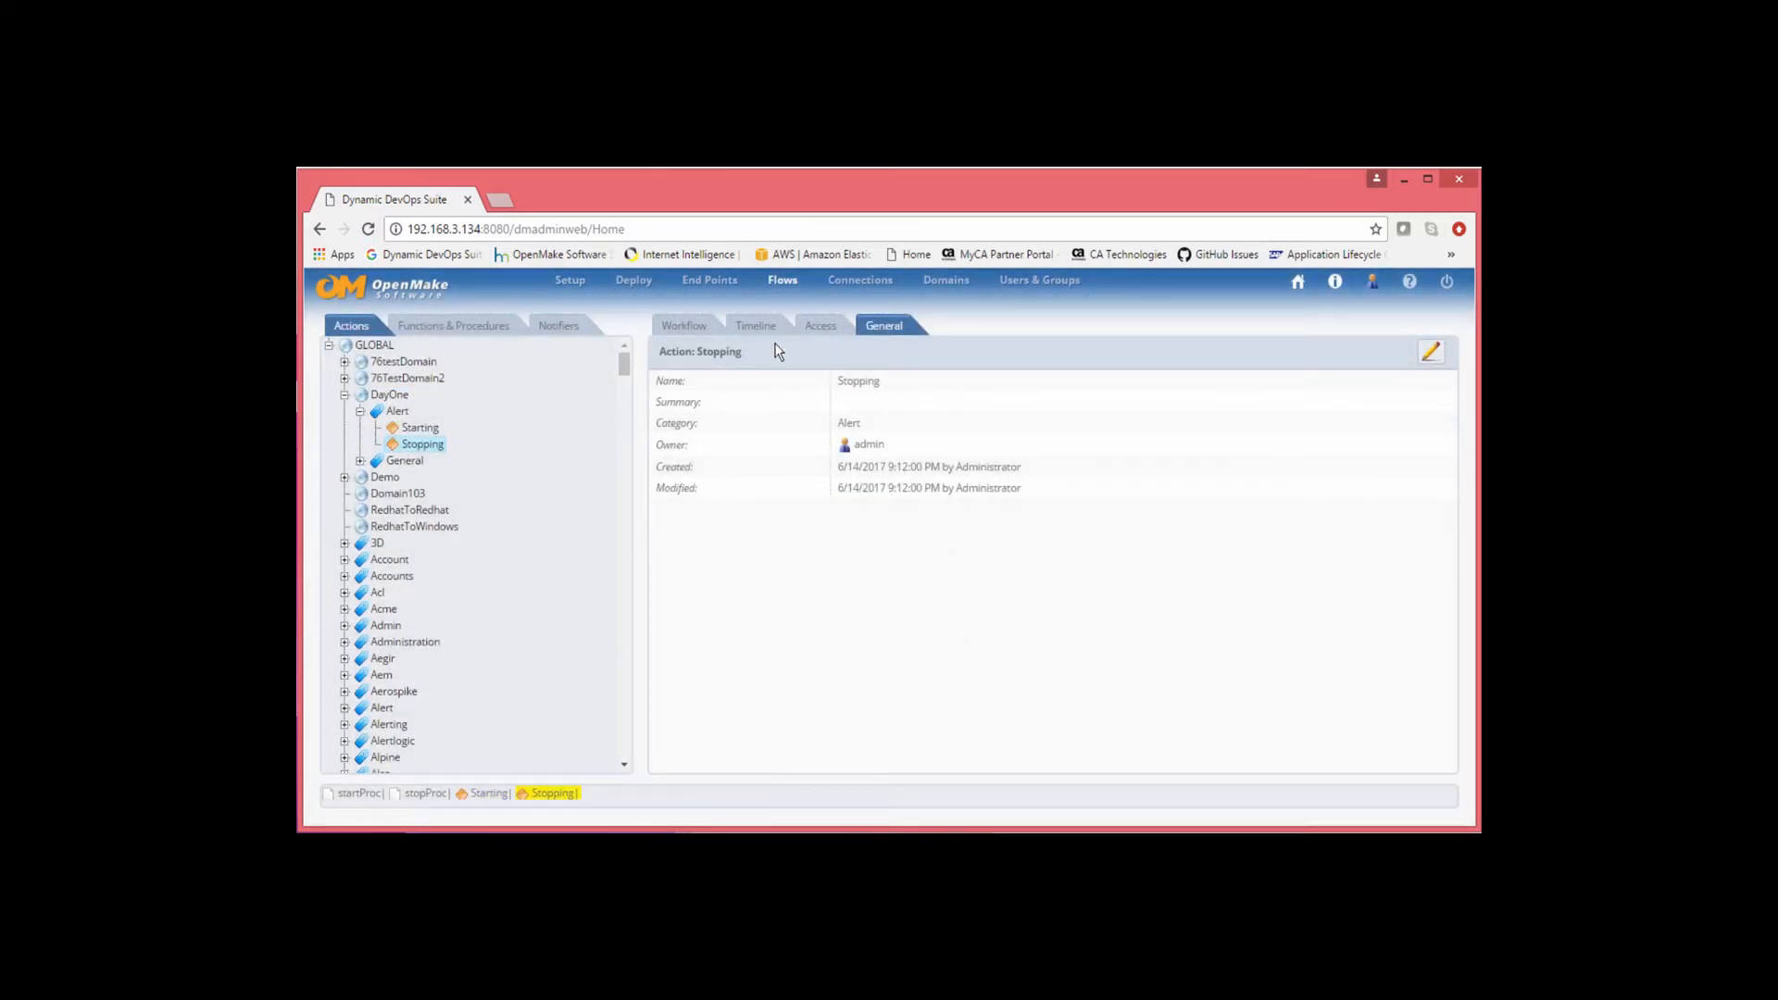
Add the stopProc procedure to the Stopping action's workflow below Start, with arg1 set to Stopping
click(694, 325)
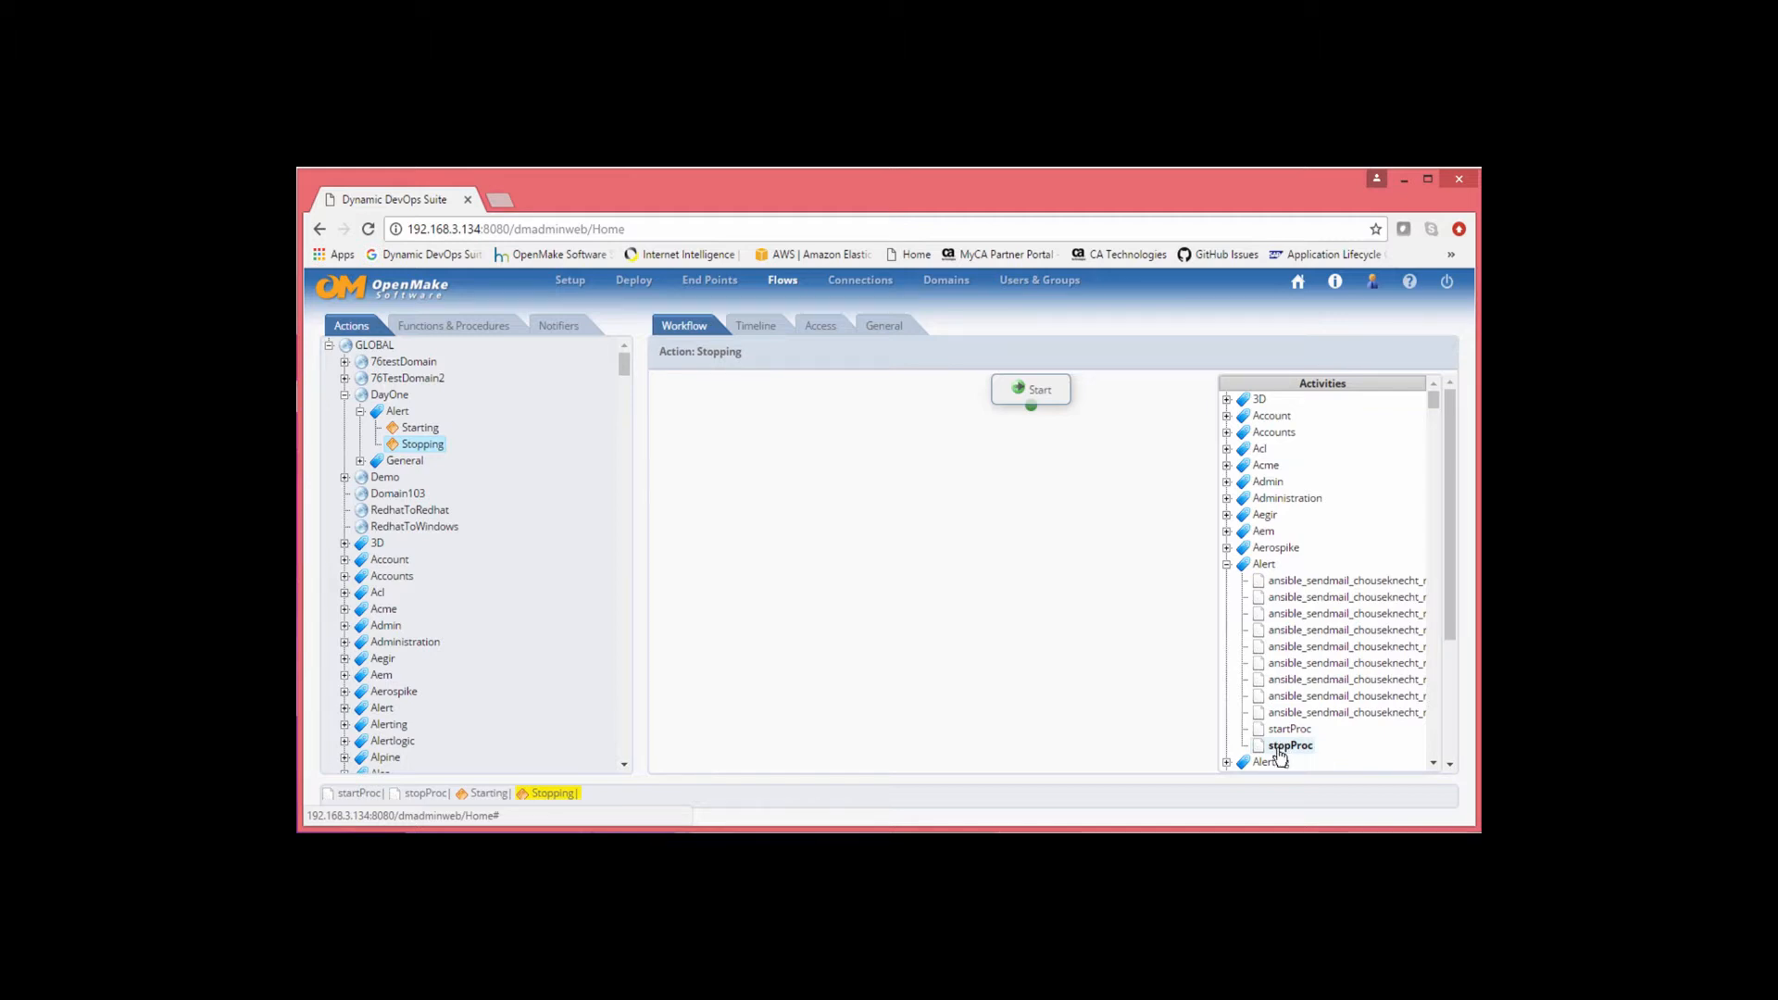
drag(1281, 754, 936, 560)
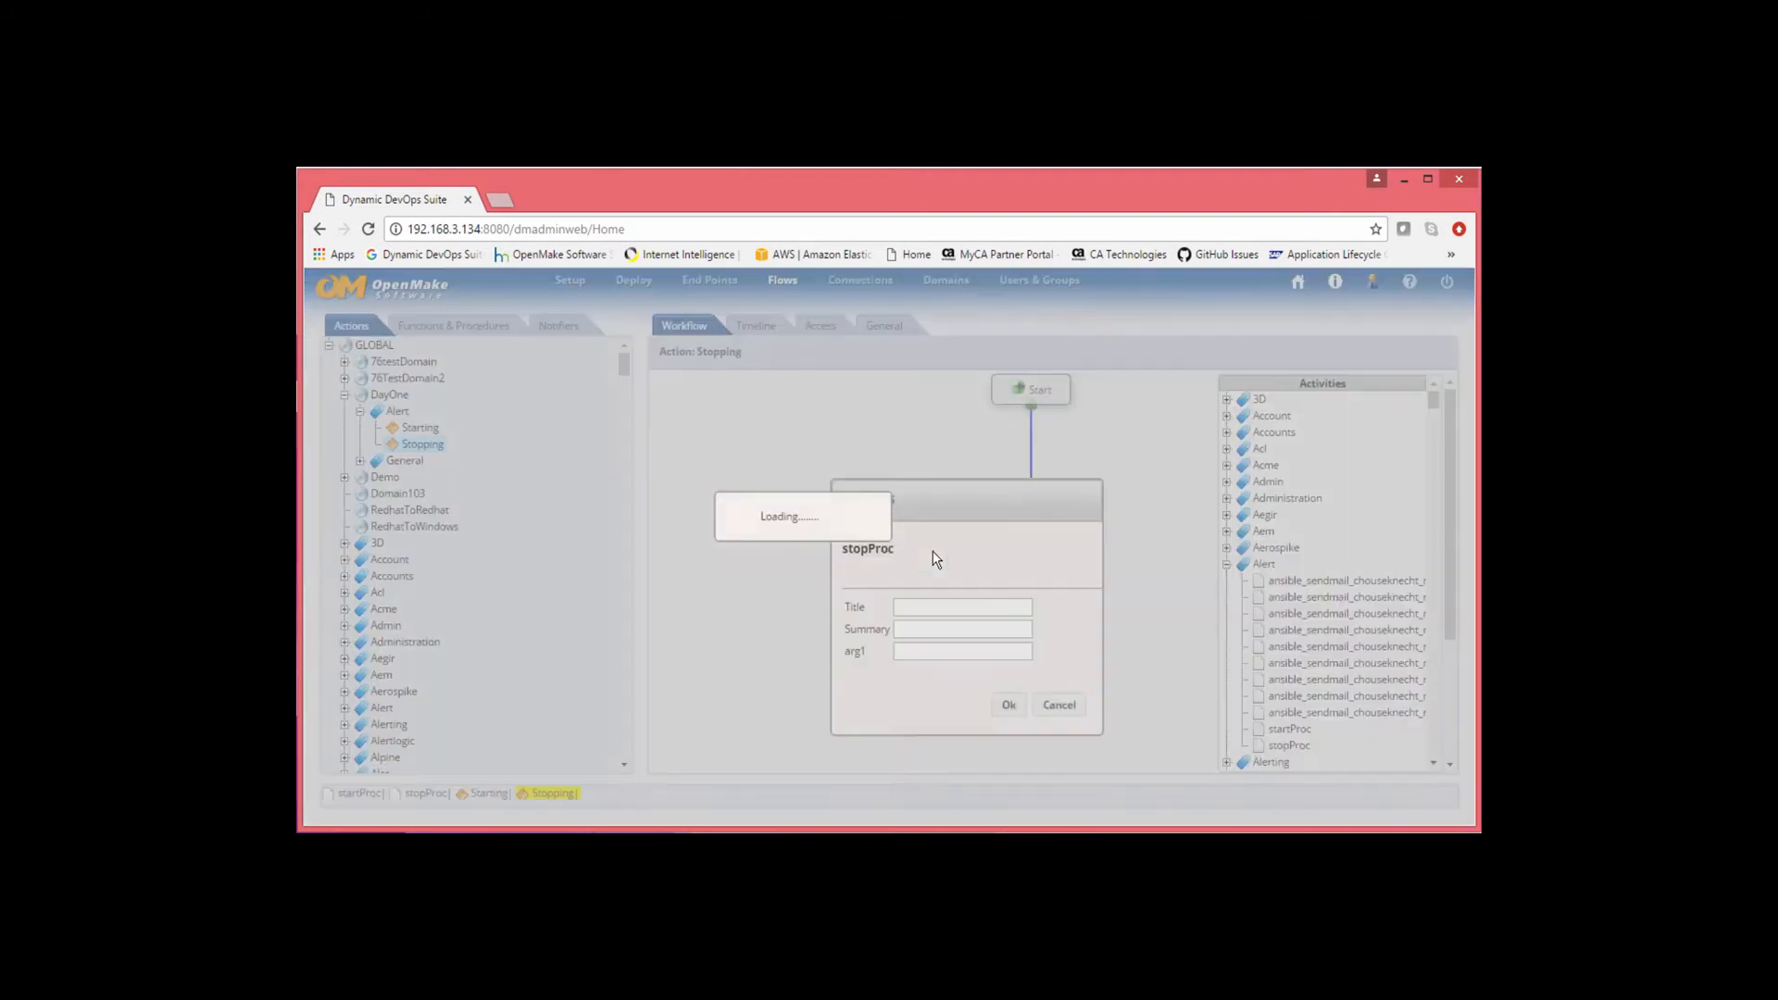
click(958, 652)
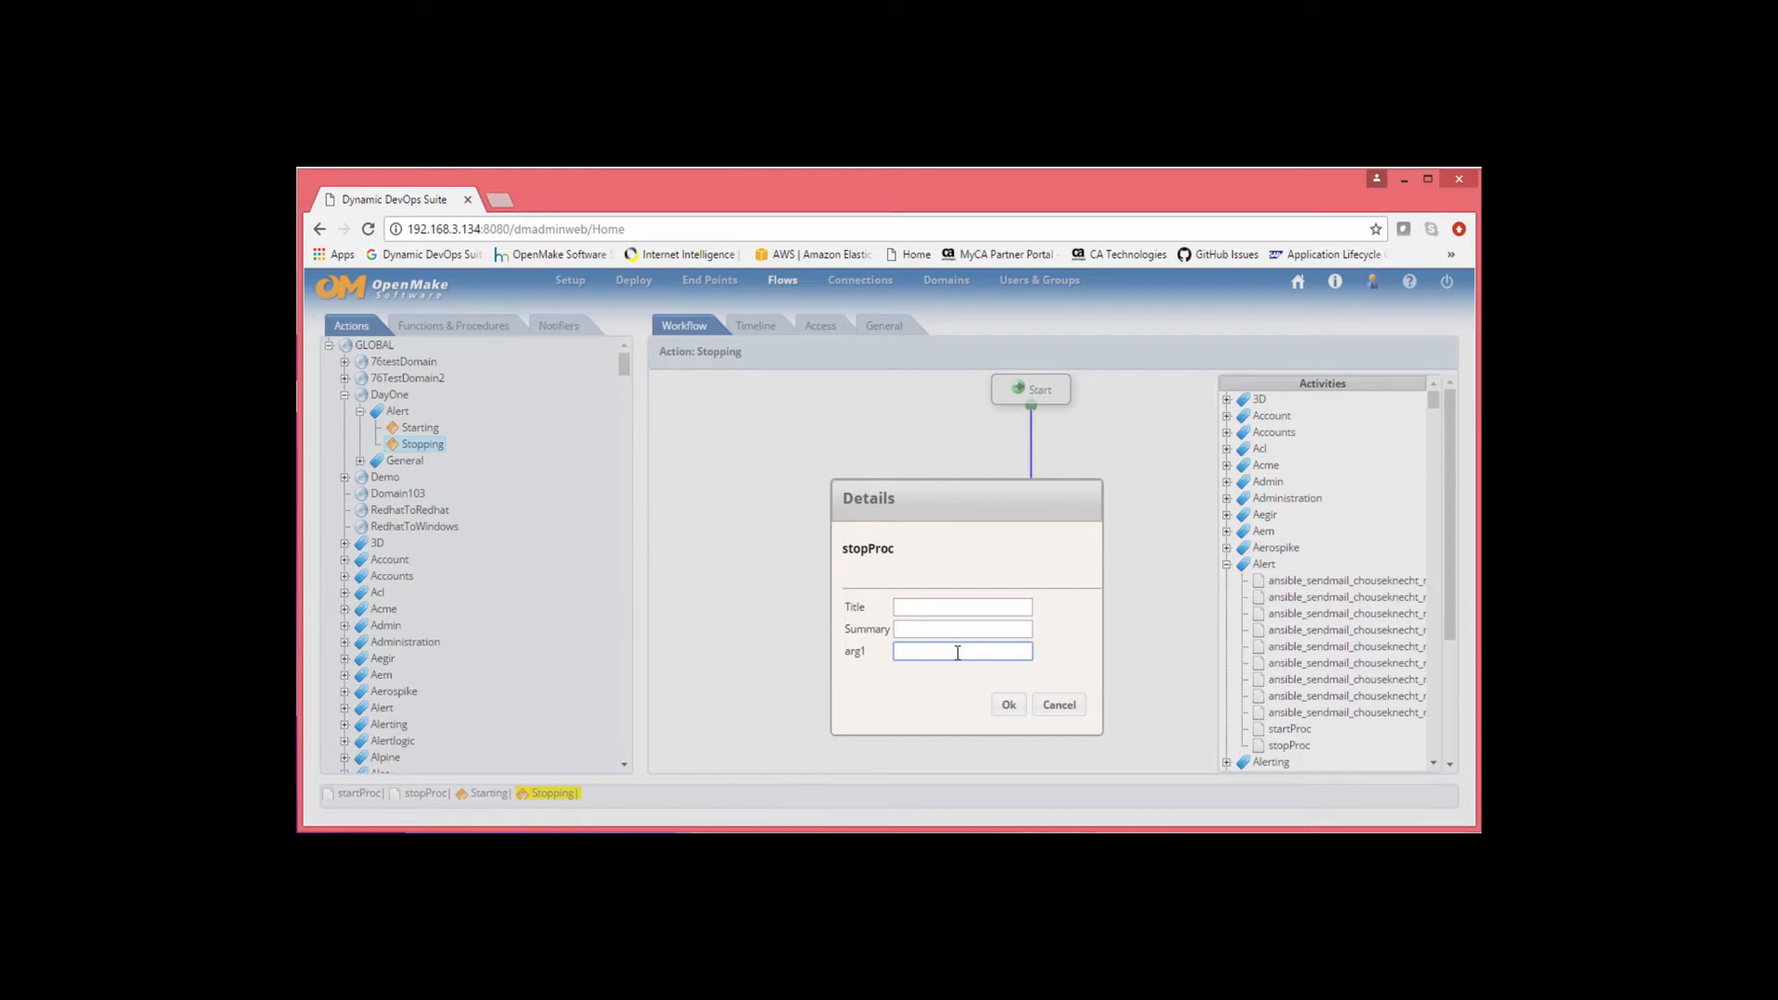
text(Stopping)
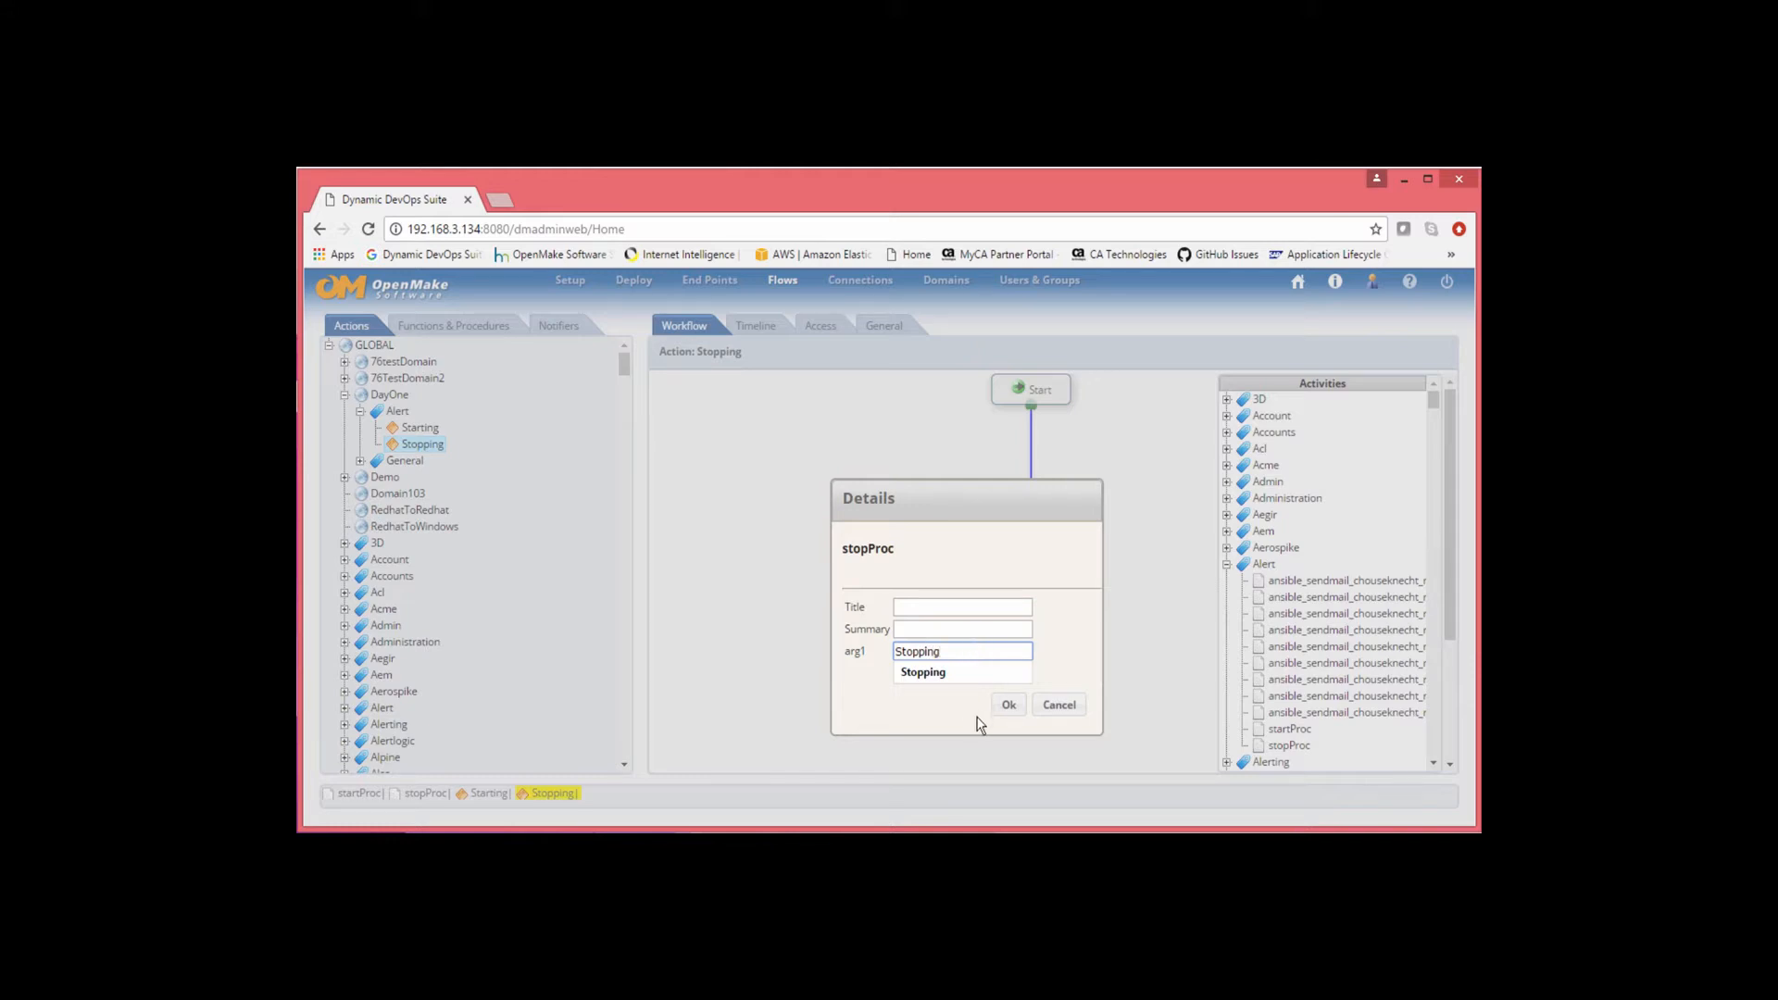
click(1008, 704)
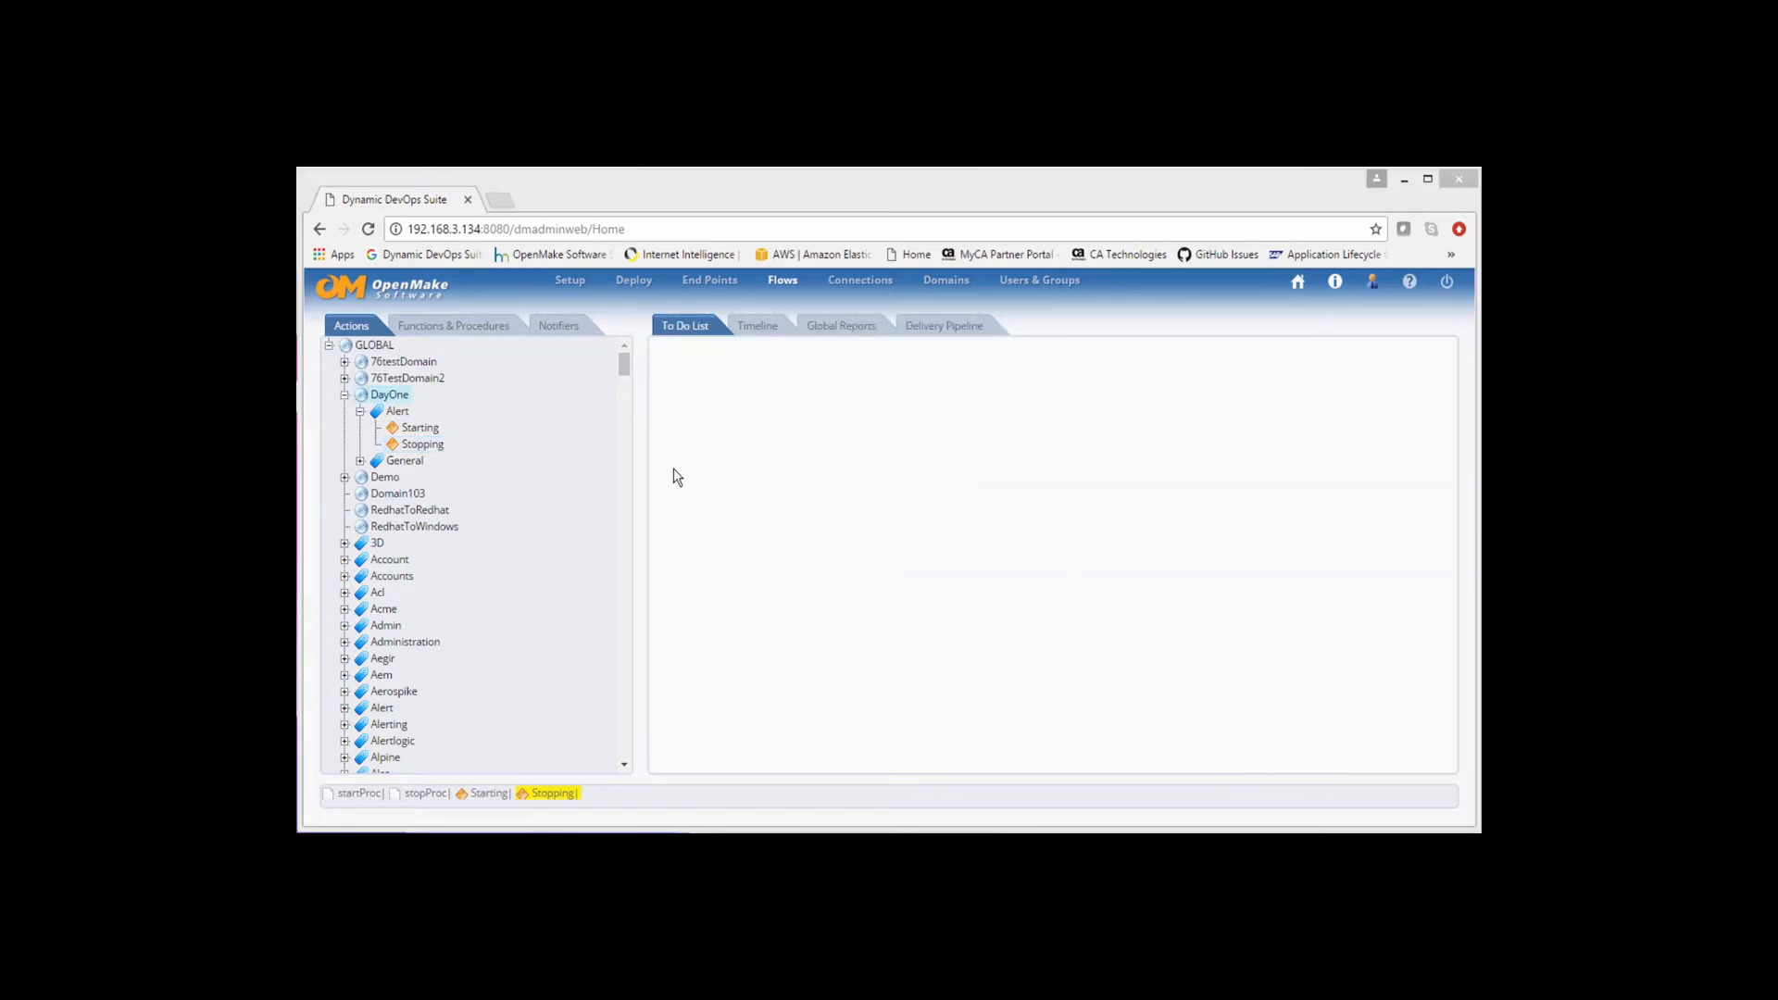
Open the DayOneApp application of the DayOne domain among the deployable applications
click(644, 282)
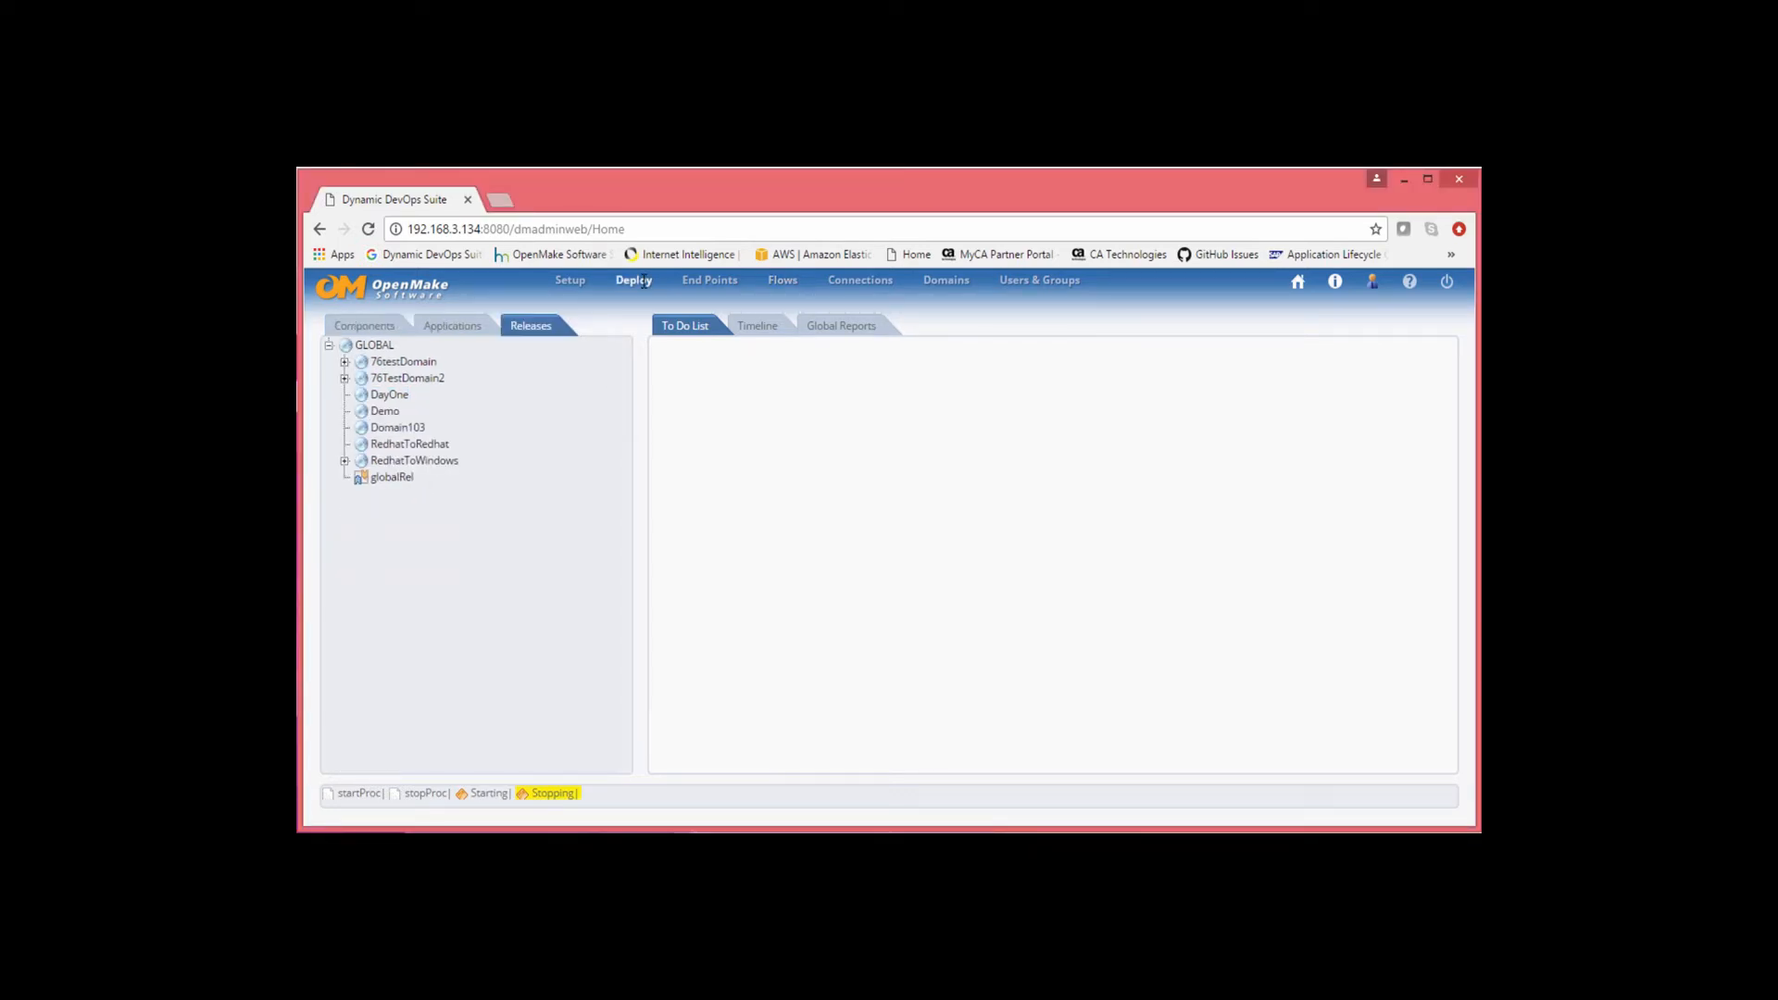
click(448, 325)
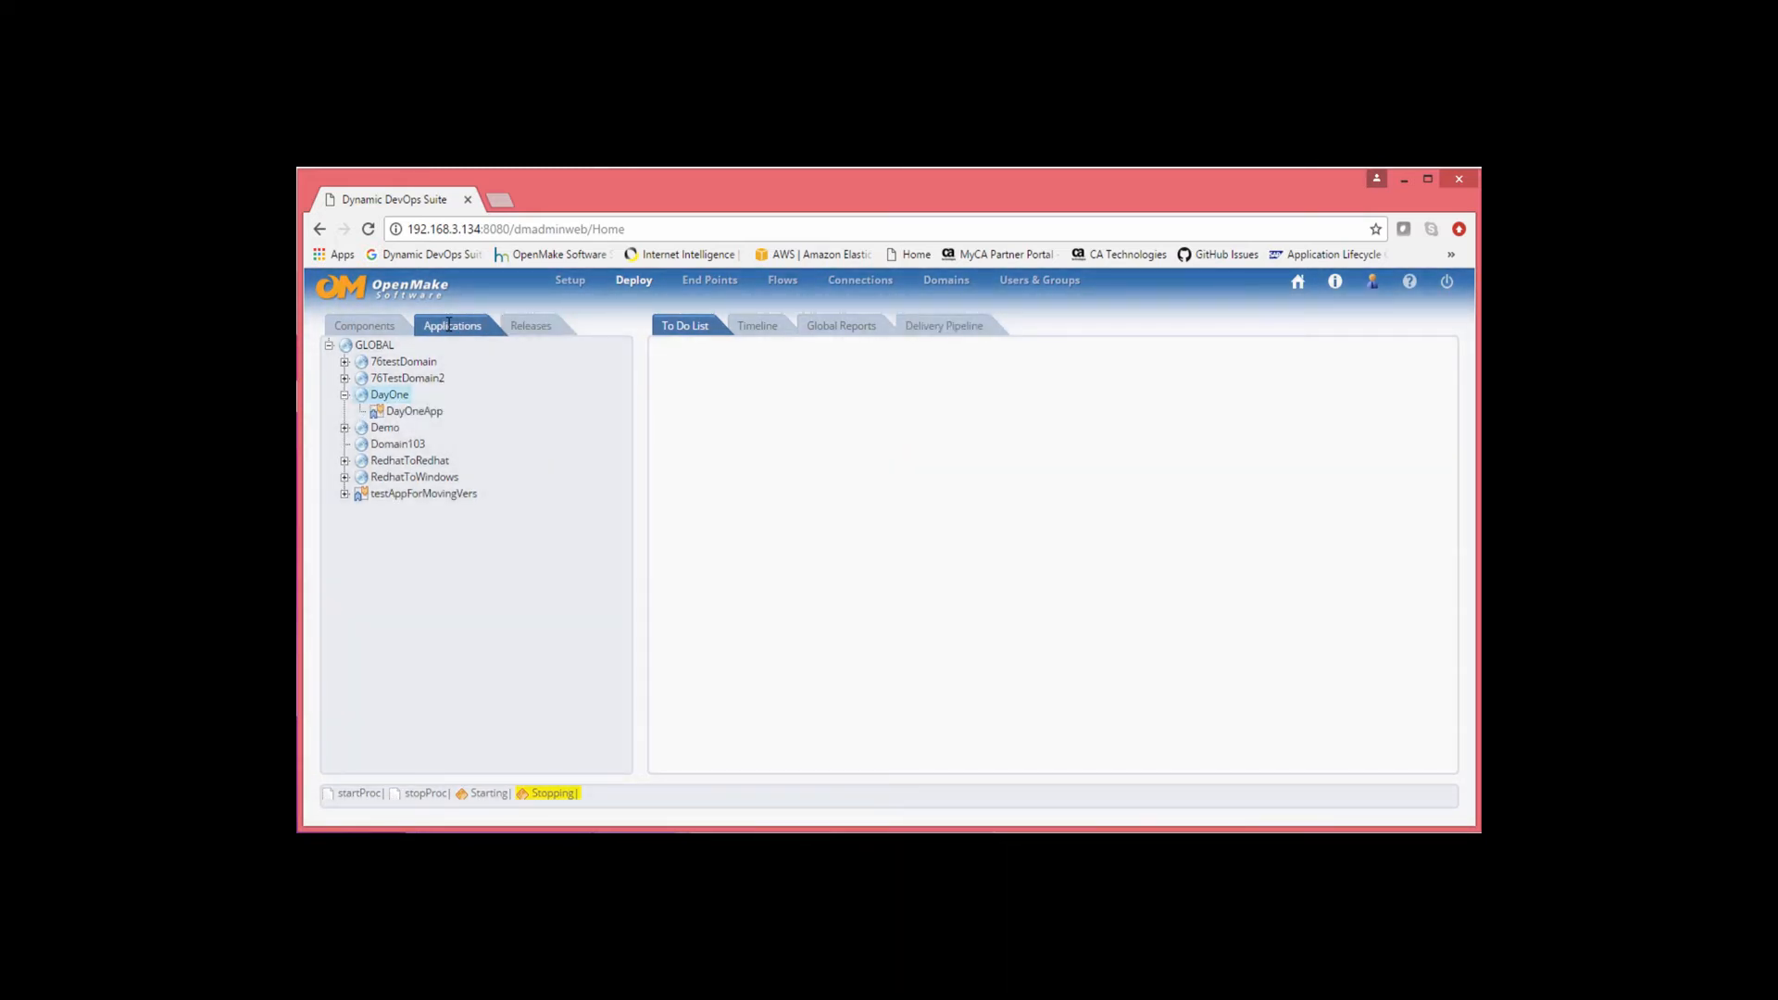
click(415, 411)
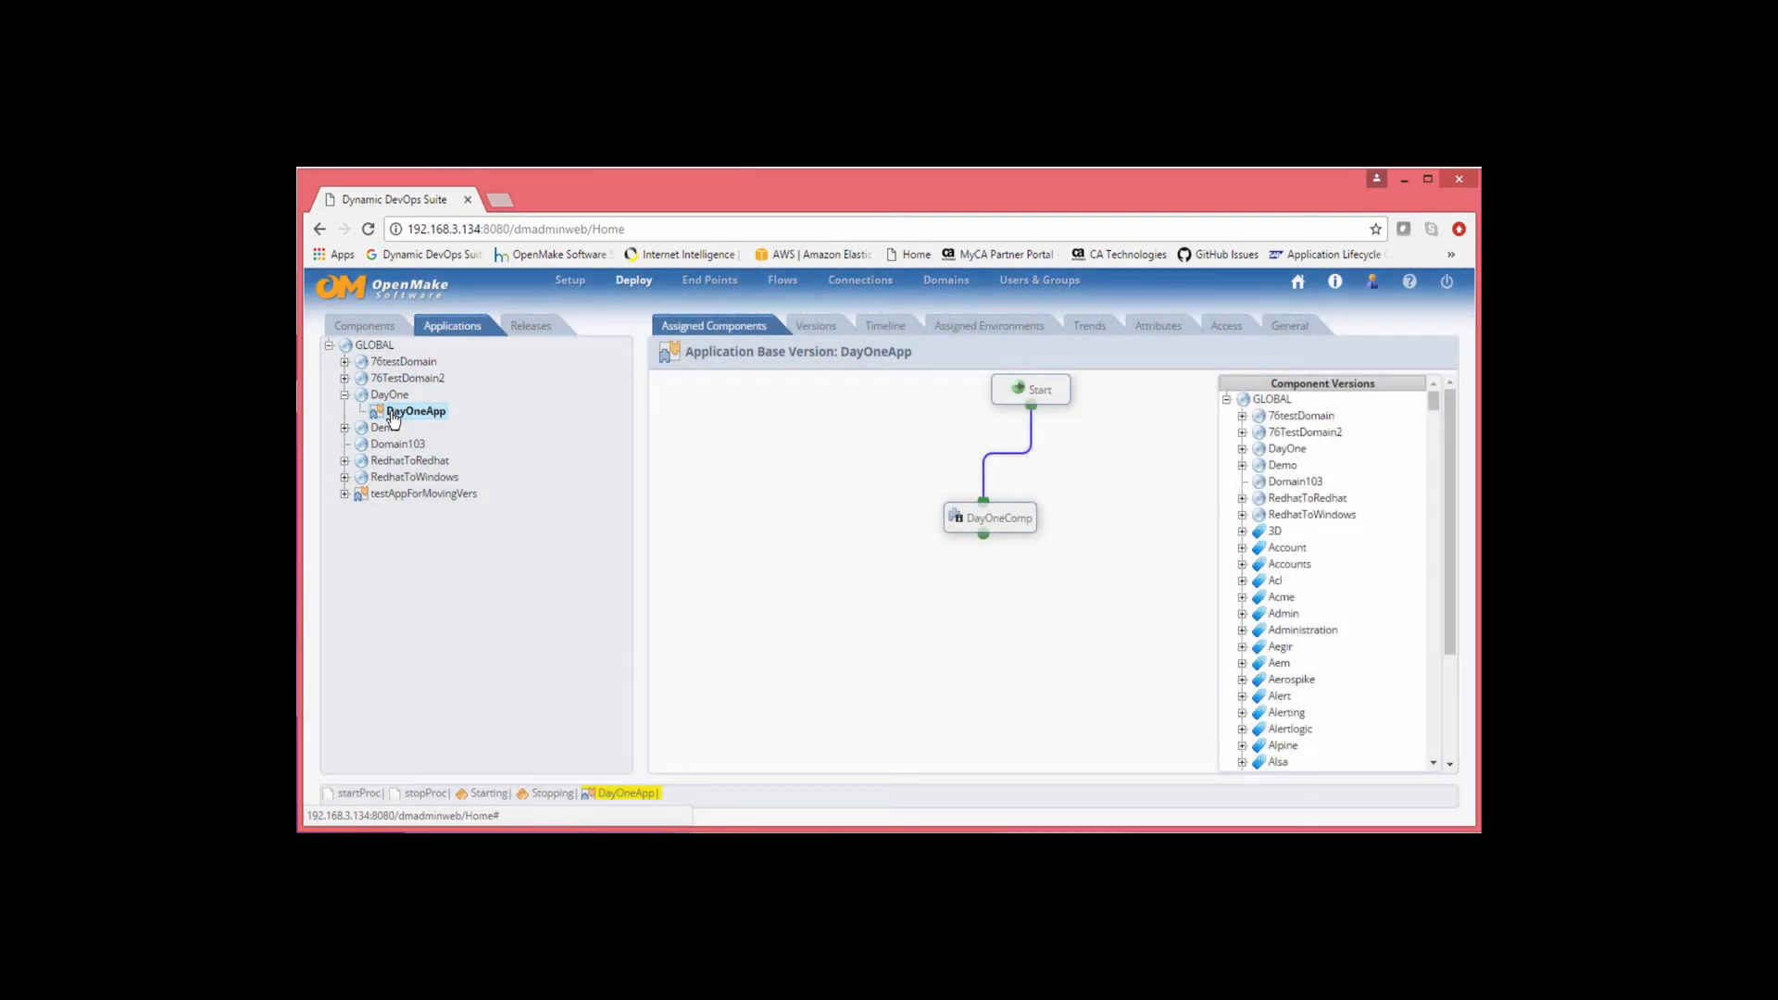
Edit the general details of DayOneApp and set its Pre-Action to Starting
click(1289, 328)
click(1431, 356)
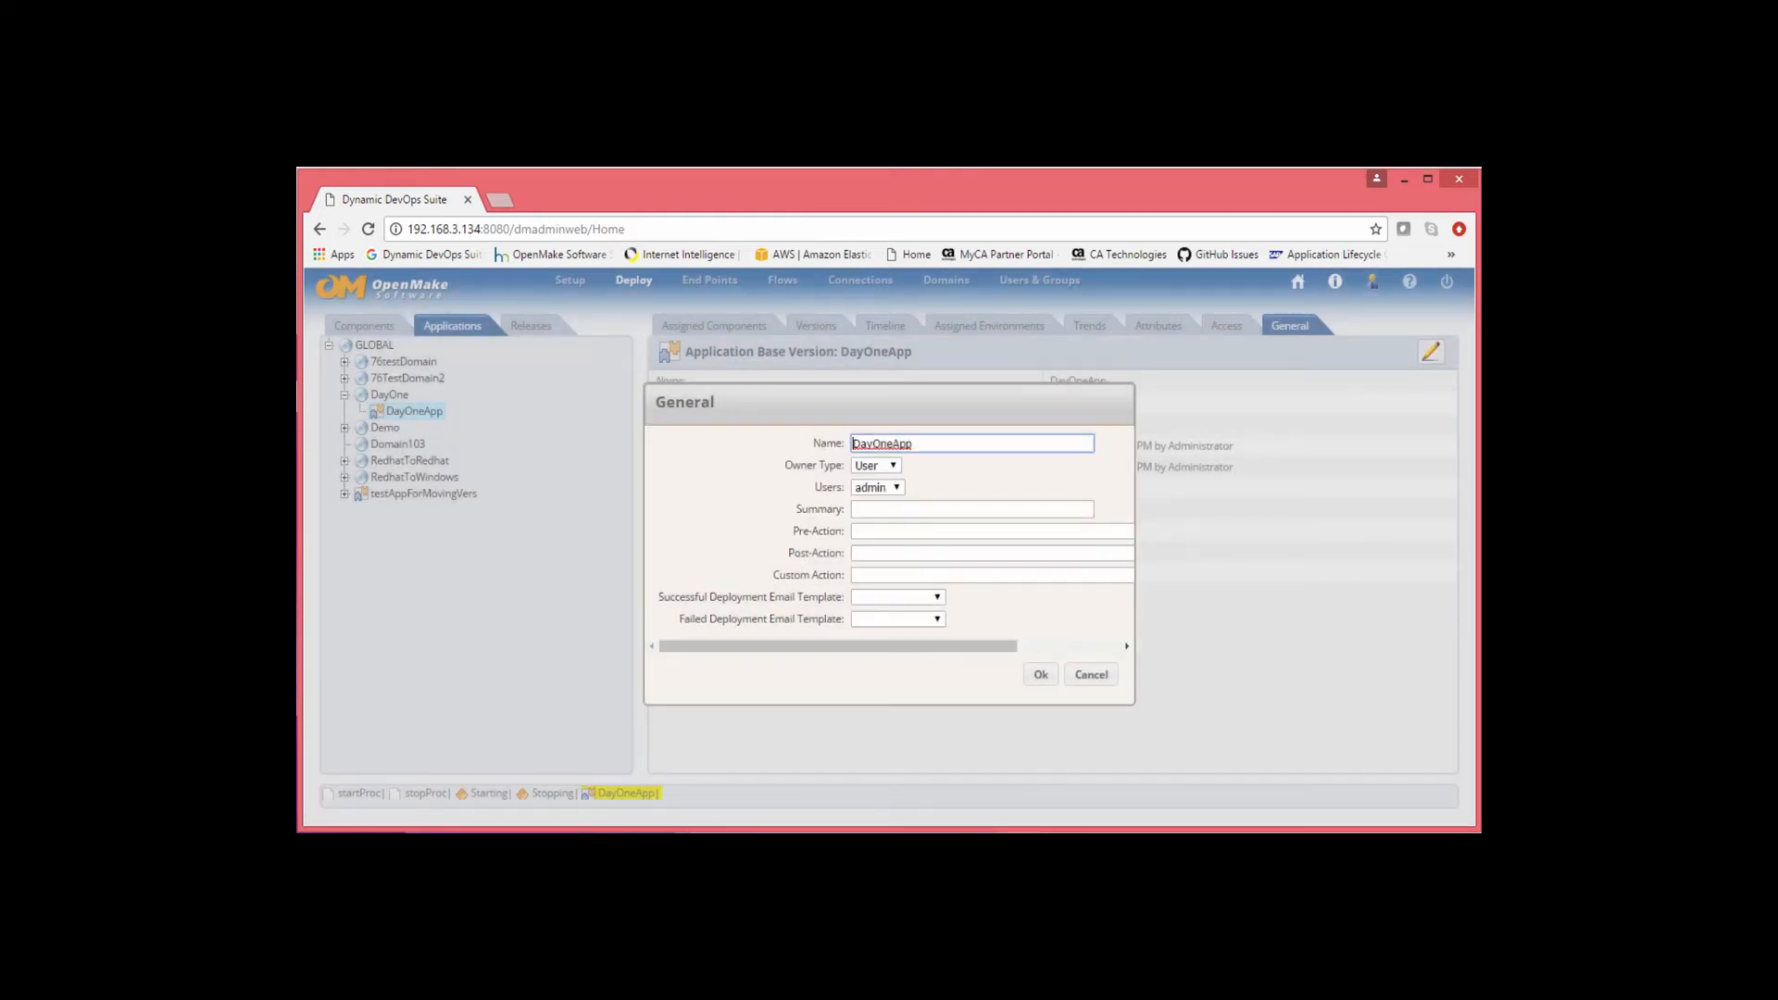
click(911, 535)
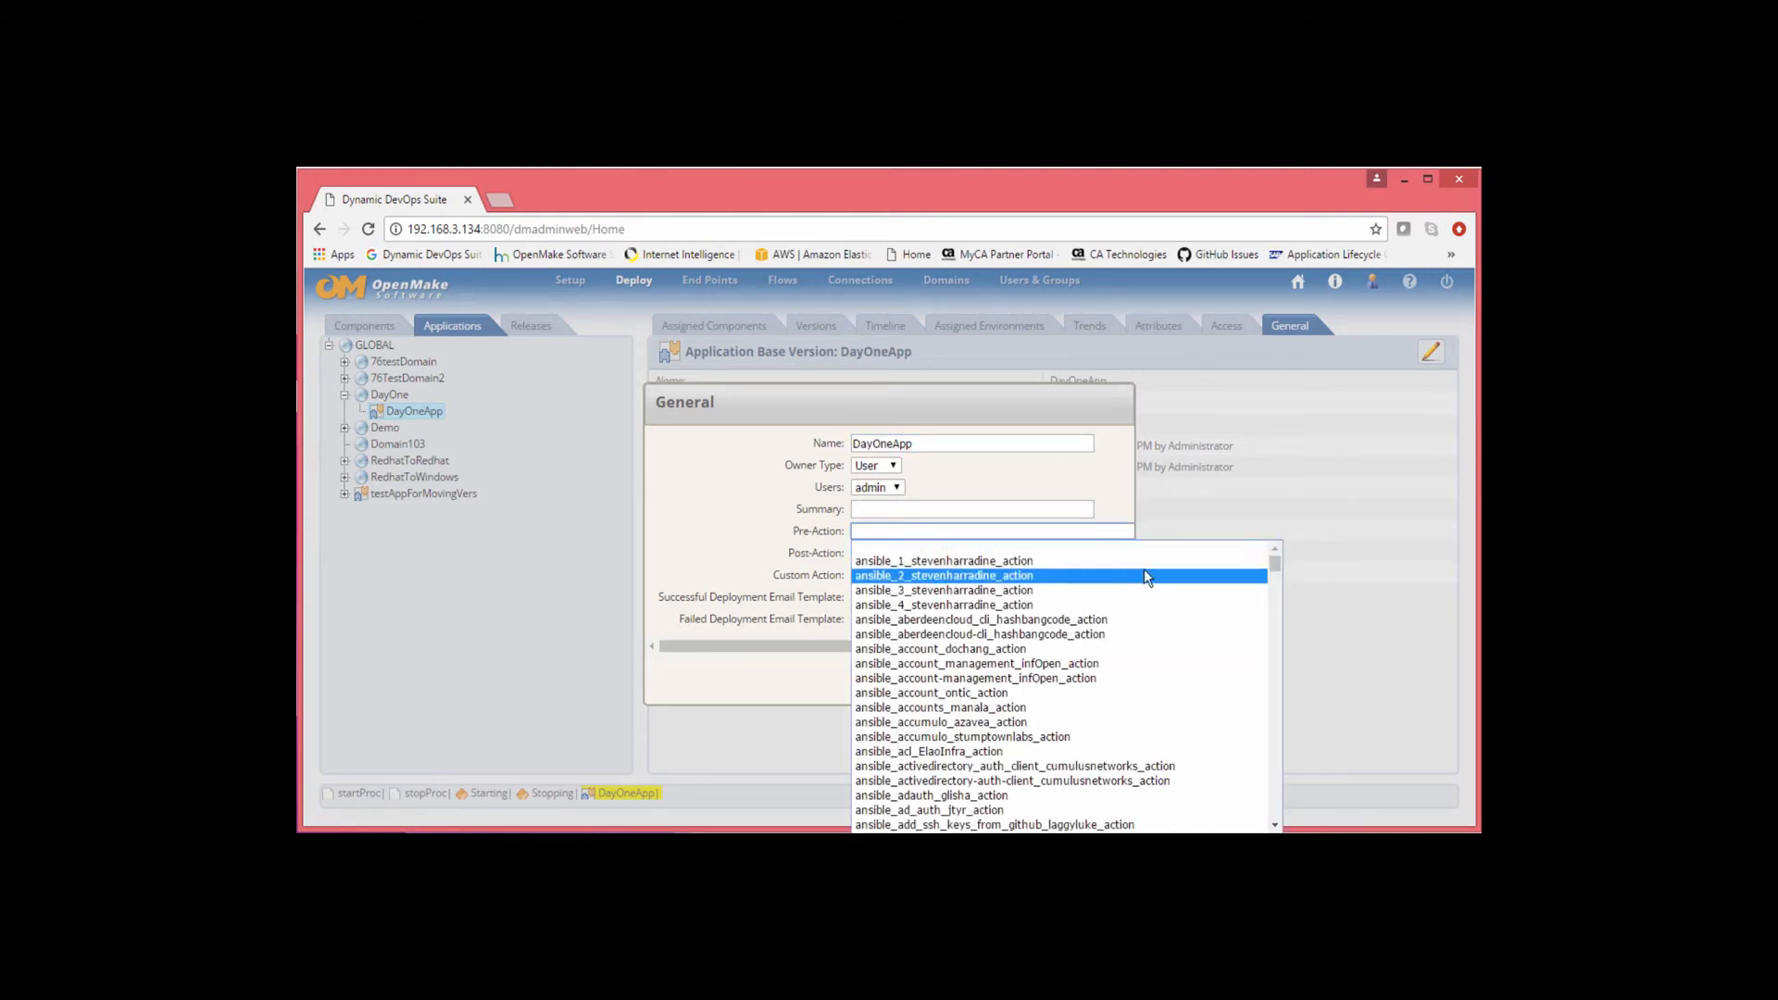
drag(1274, 567, 1274, 809)
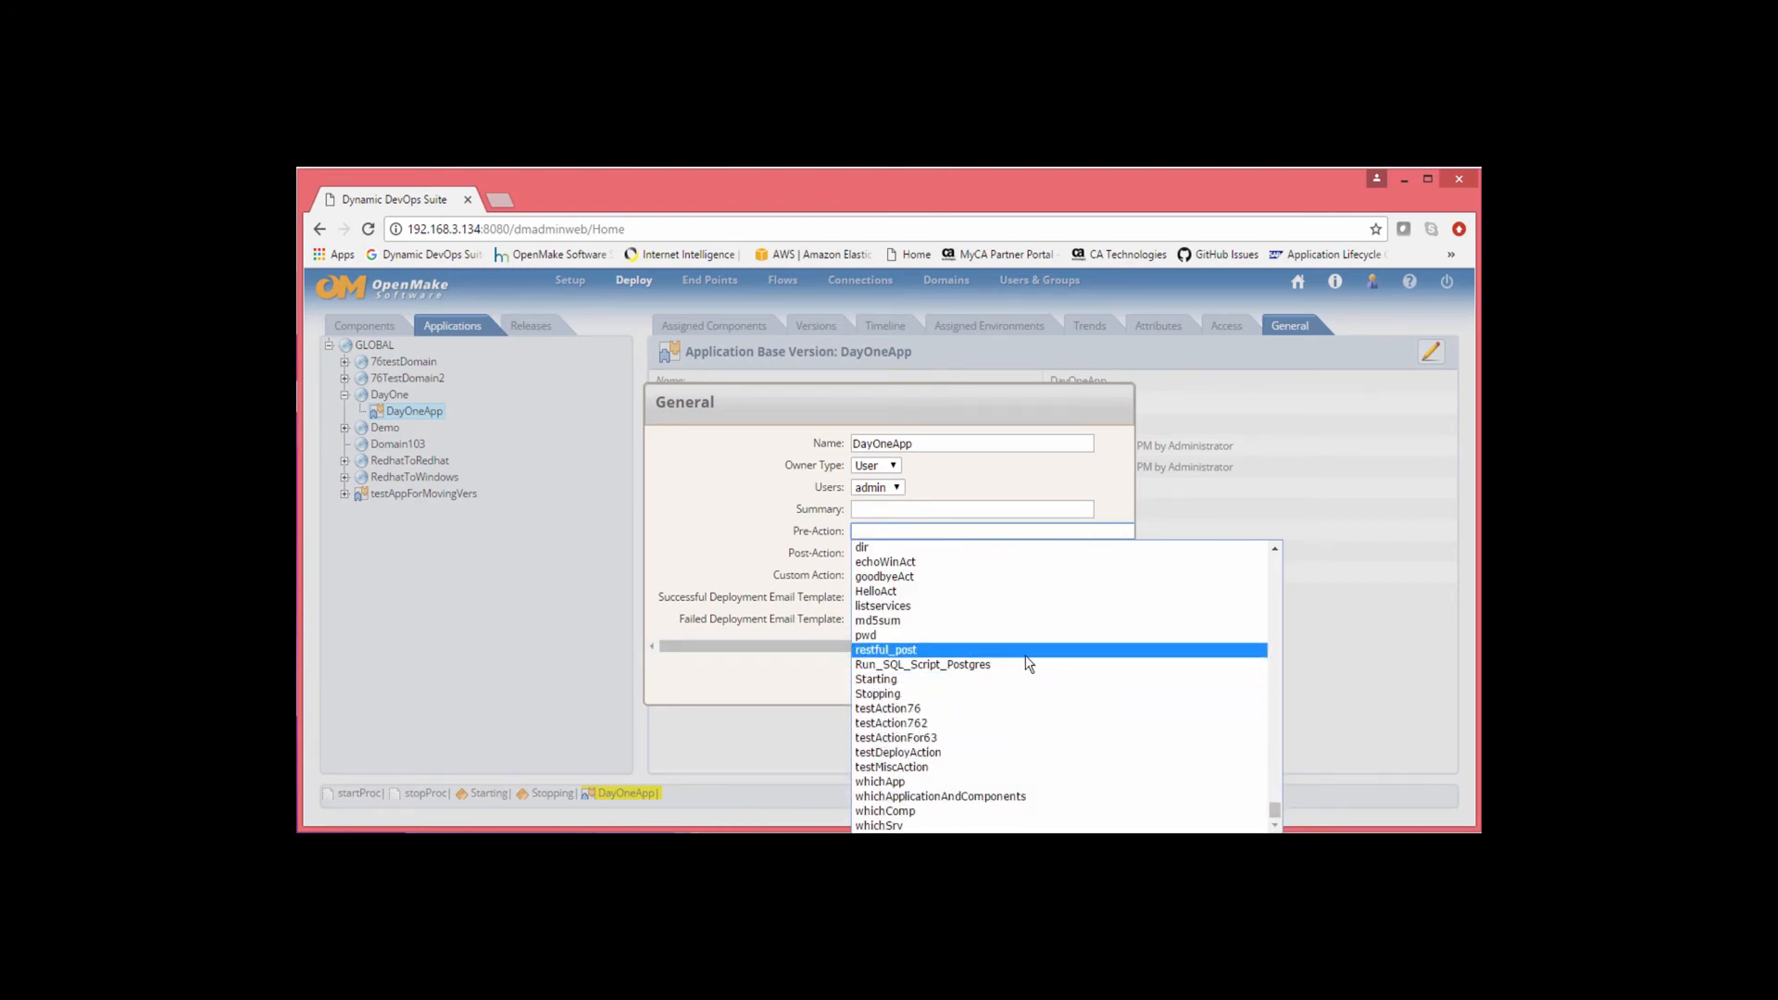
scroll(1026, 663, up, 4)
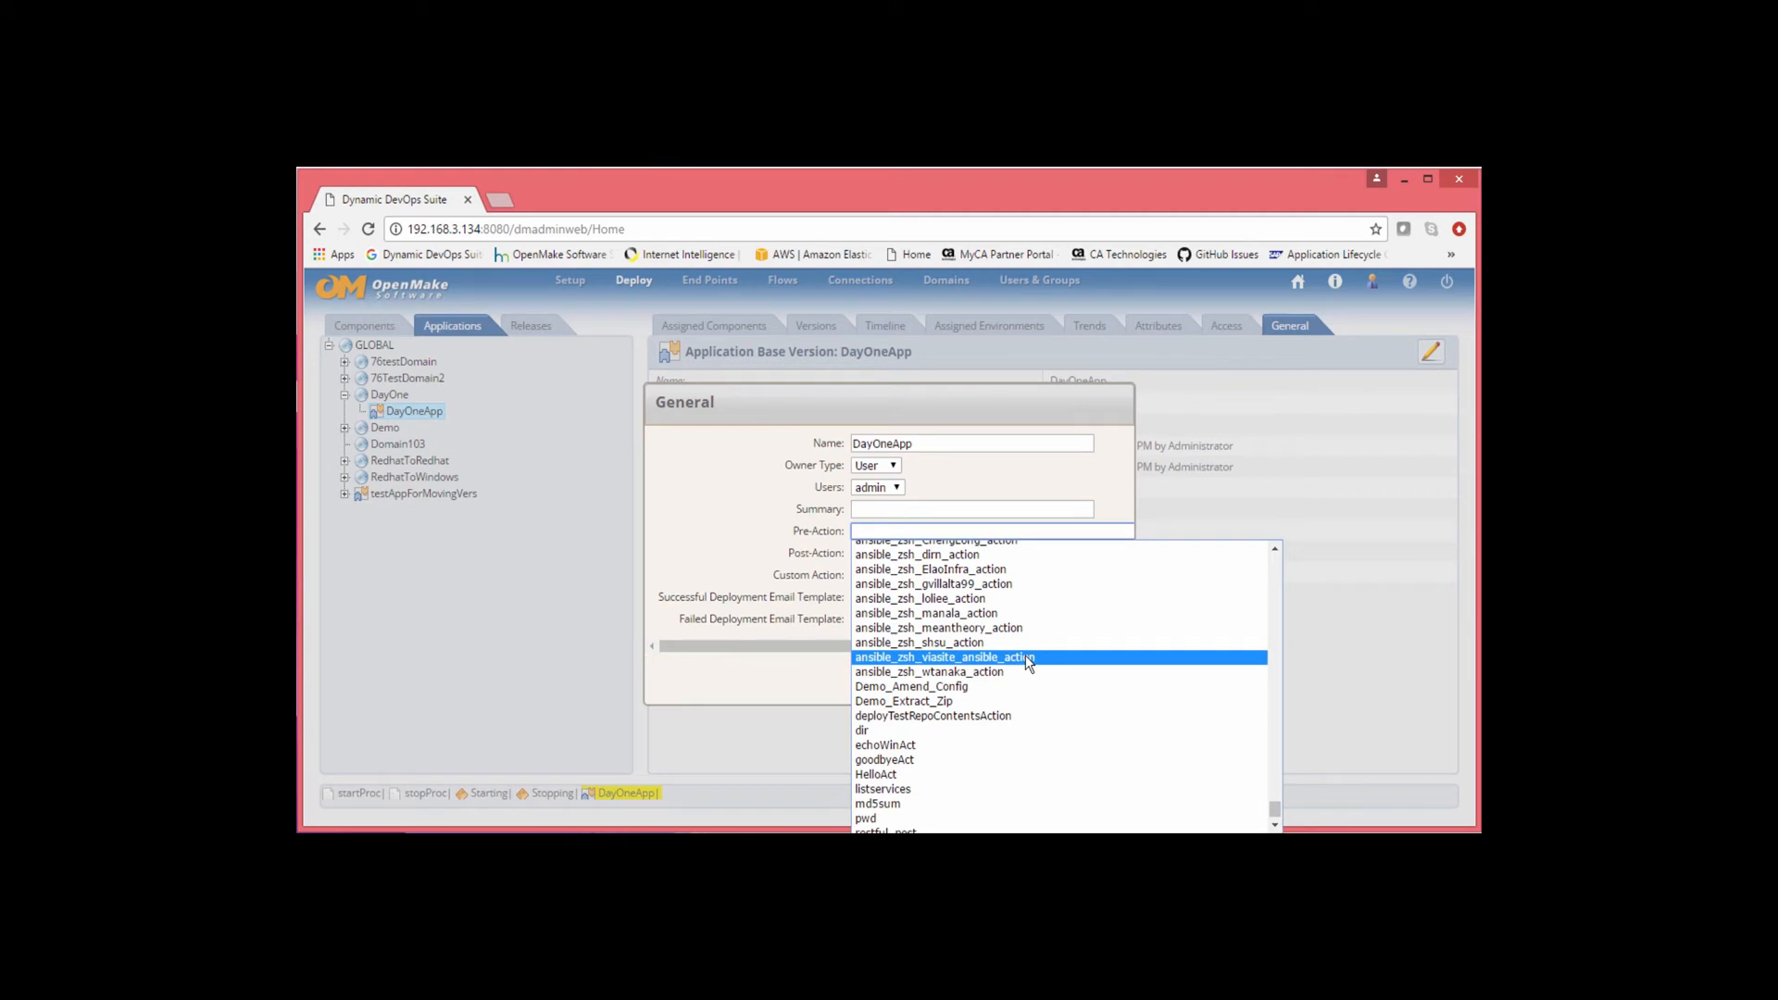
scroll(1025, 663, down, 4)
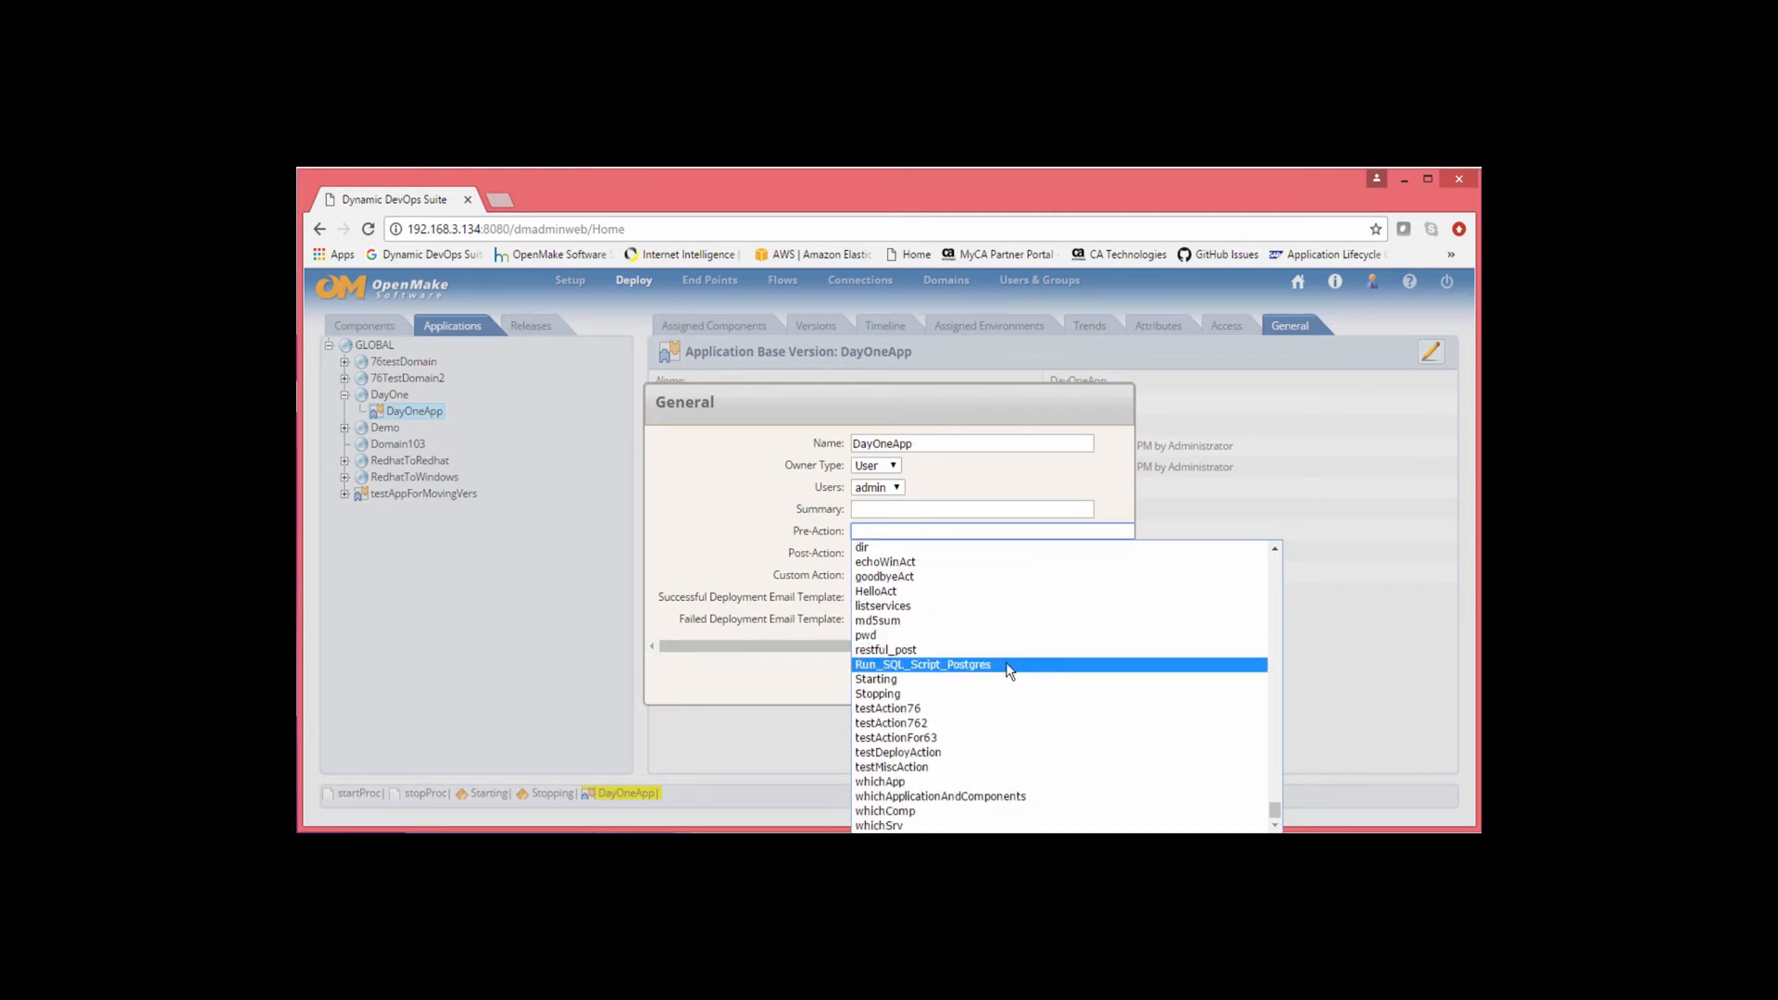
click(914, 680)
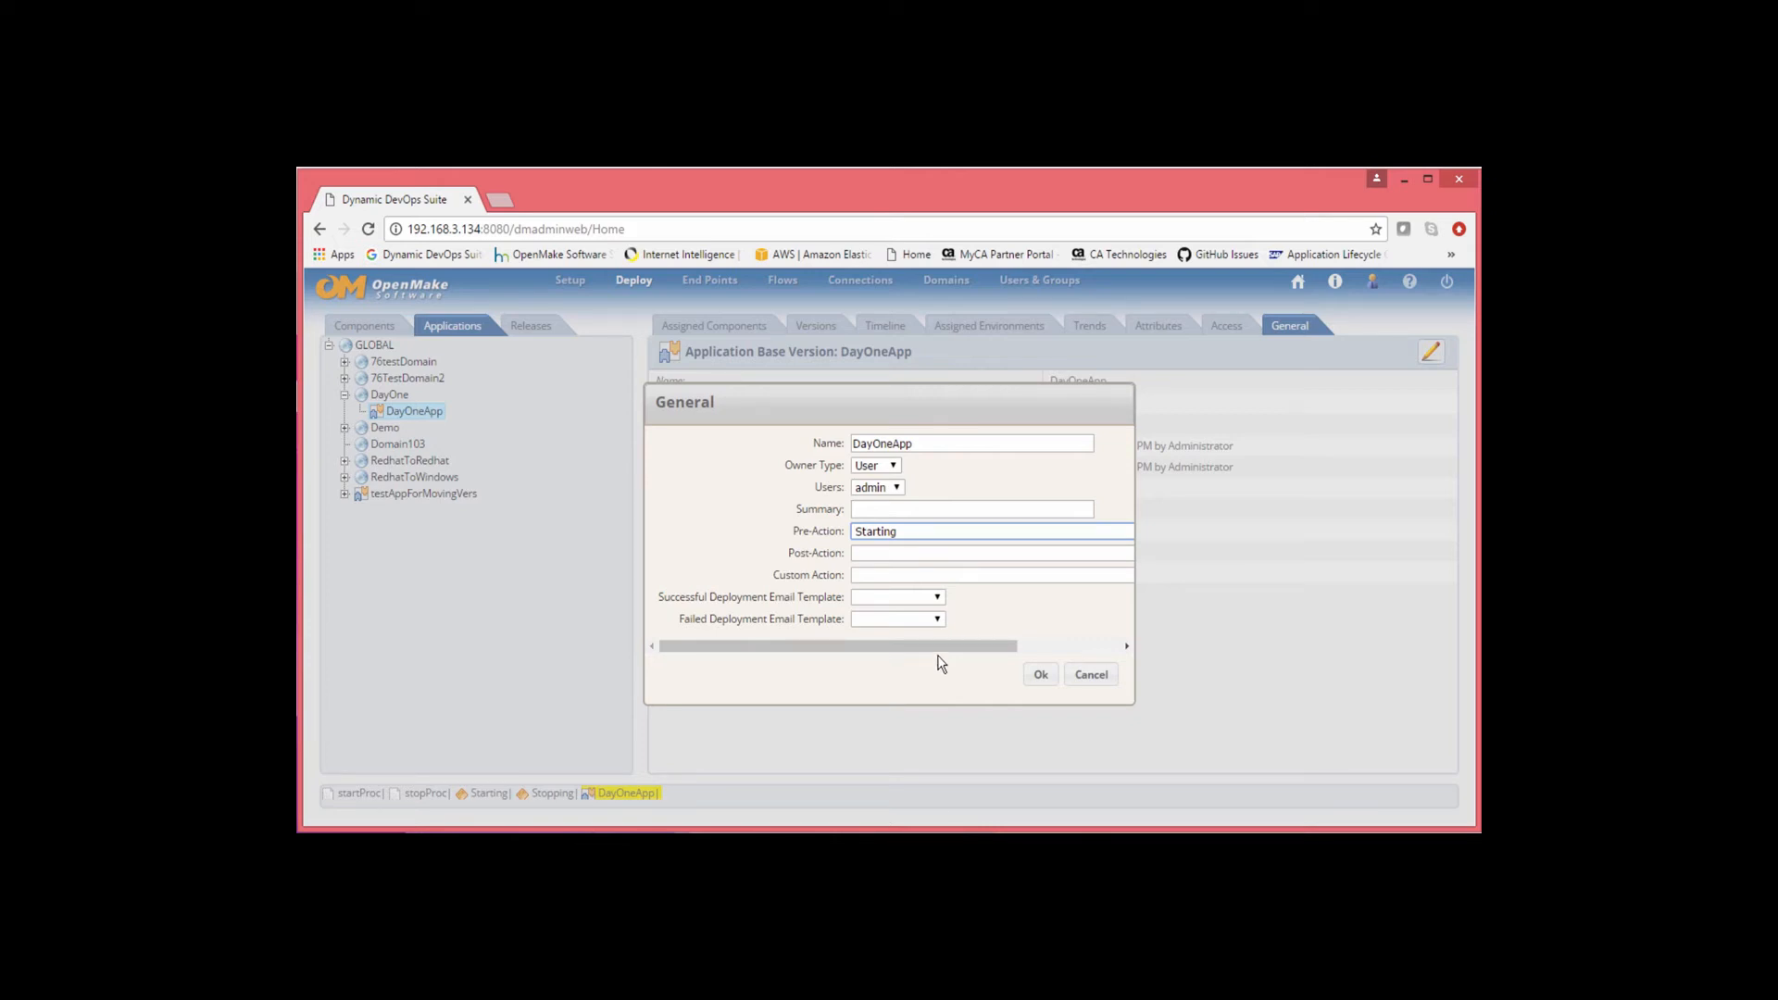
Set the Post-Action of DayOneApp to Stopping and save the general details
click(901, 553)
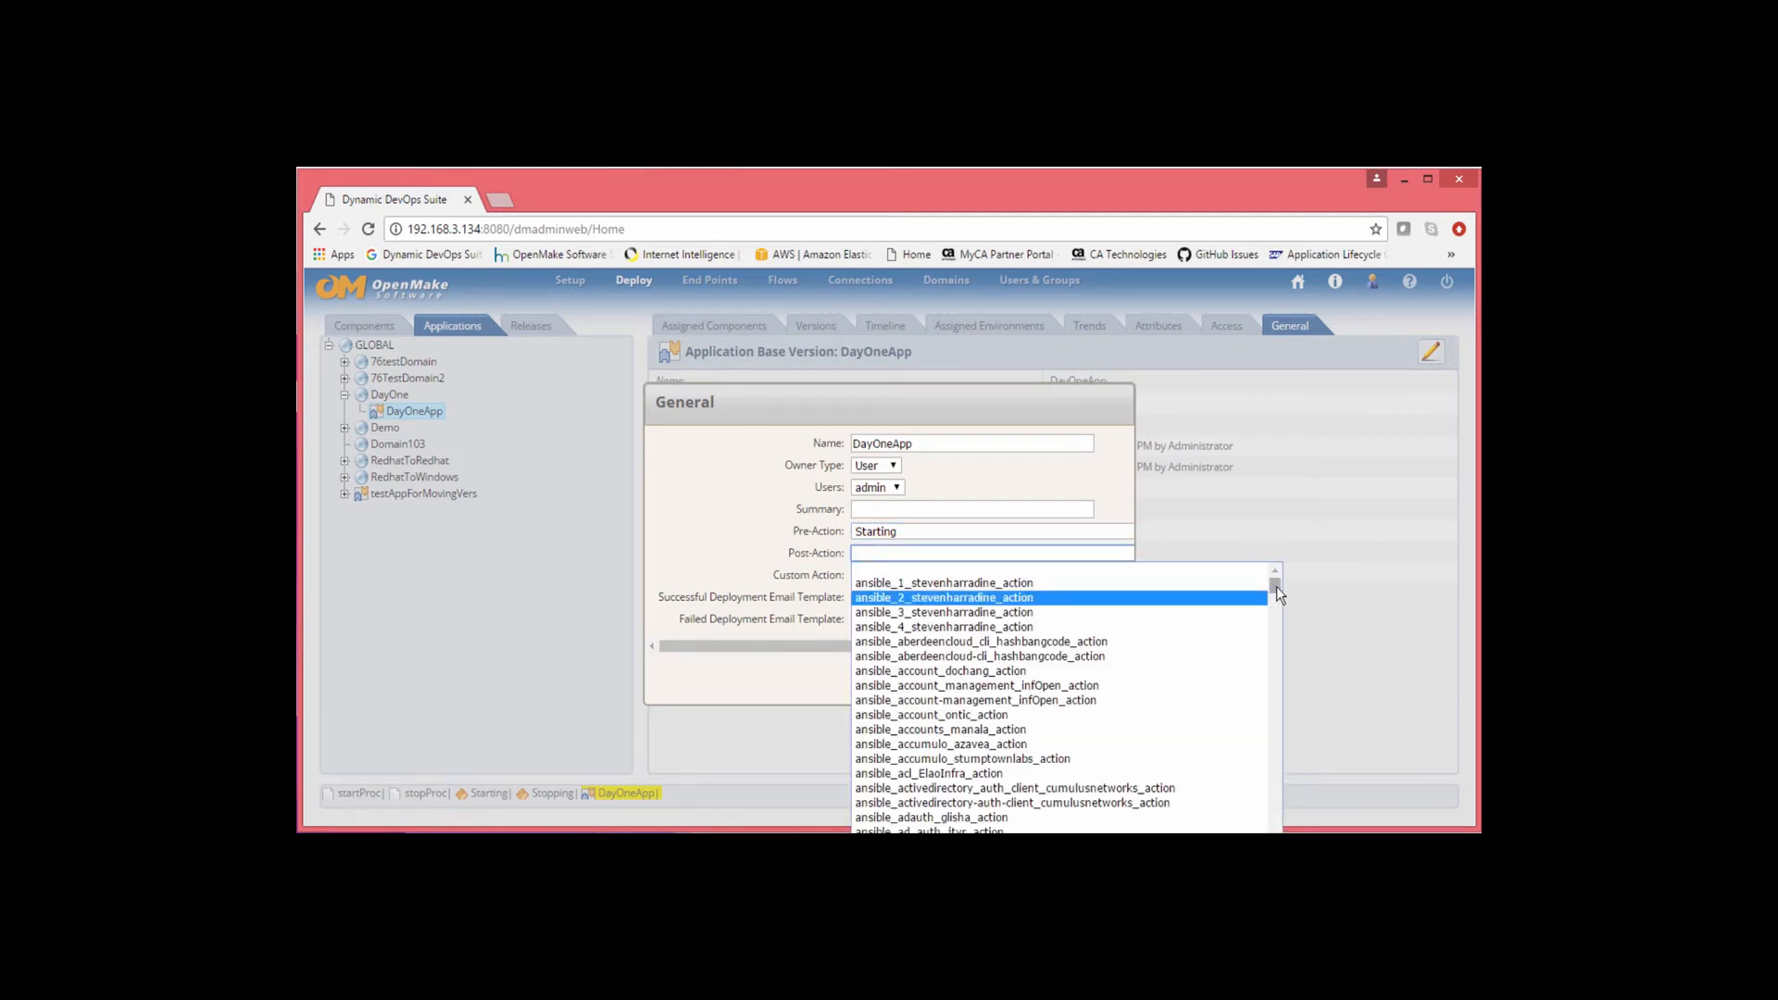
drag(1276, 594, 1270, 832)
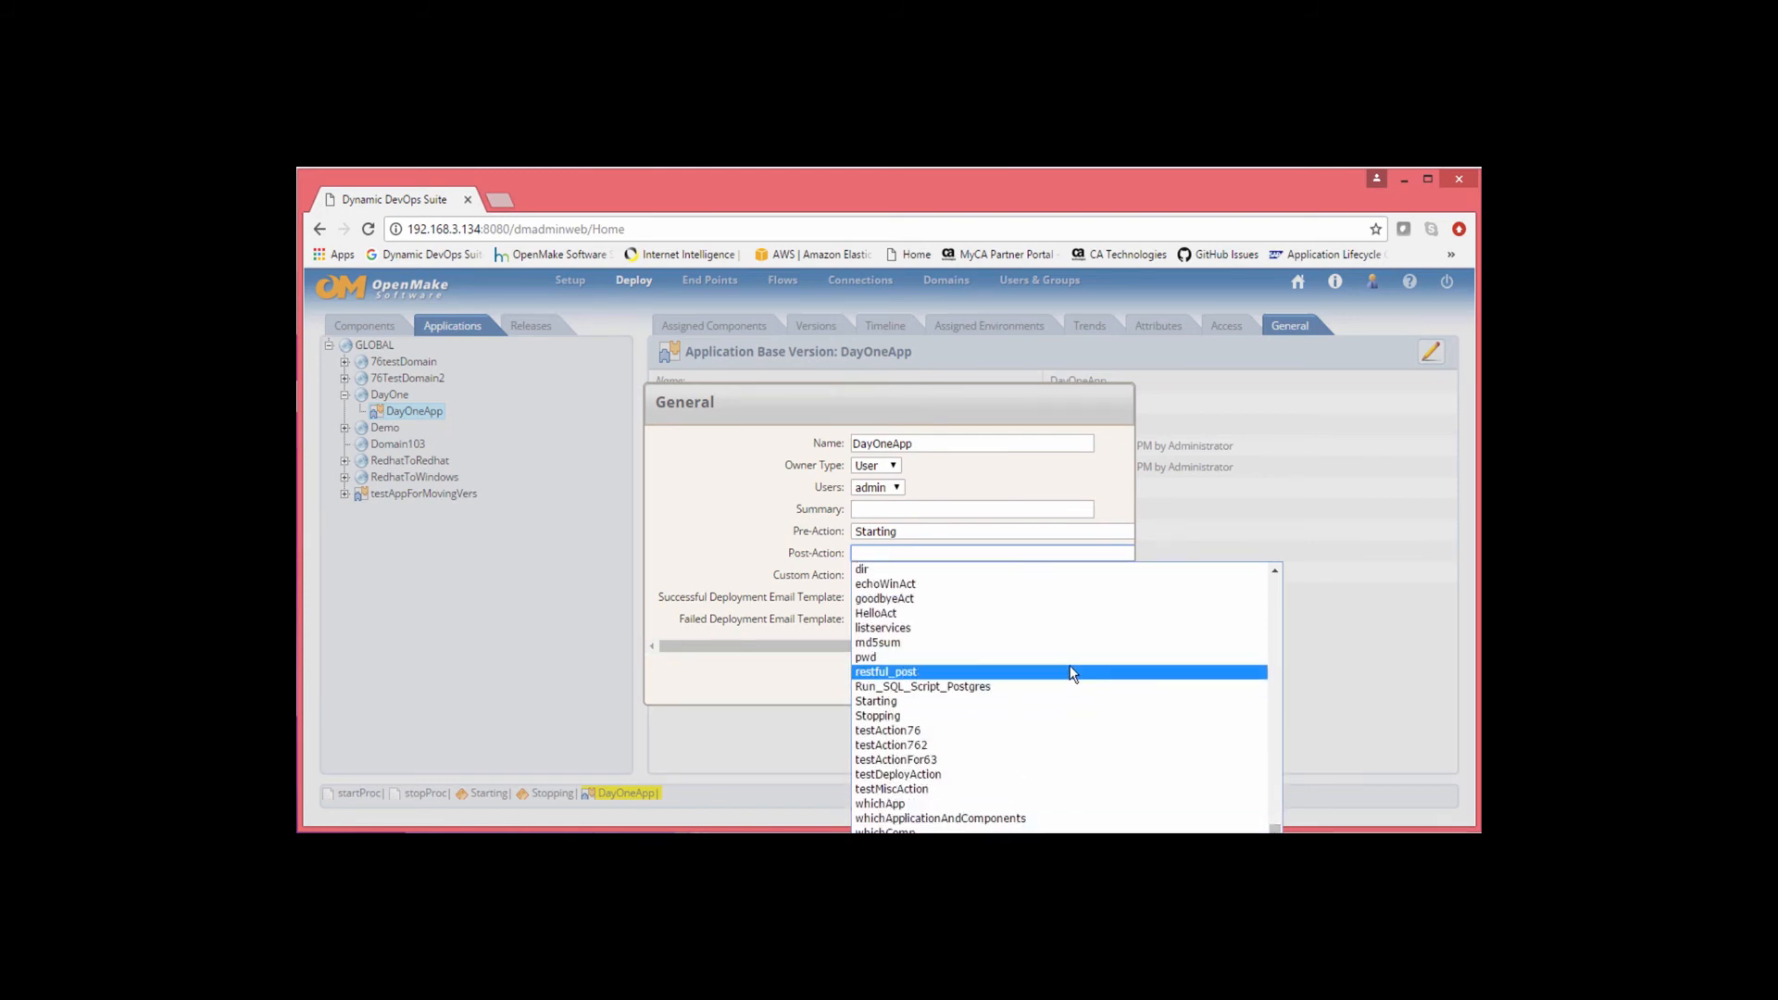
scroll(1073, 673, up, 2)
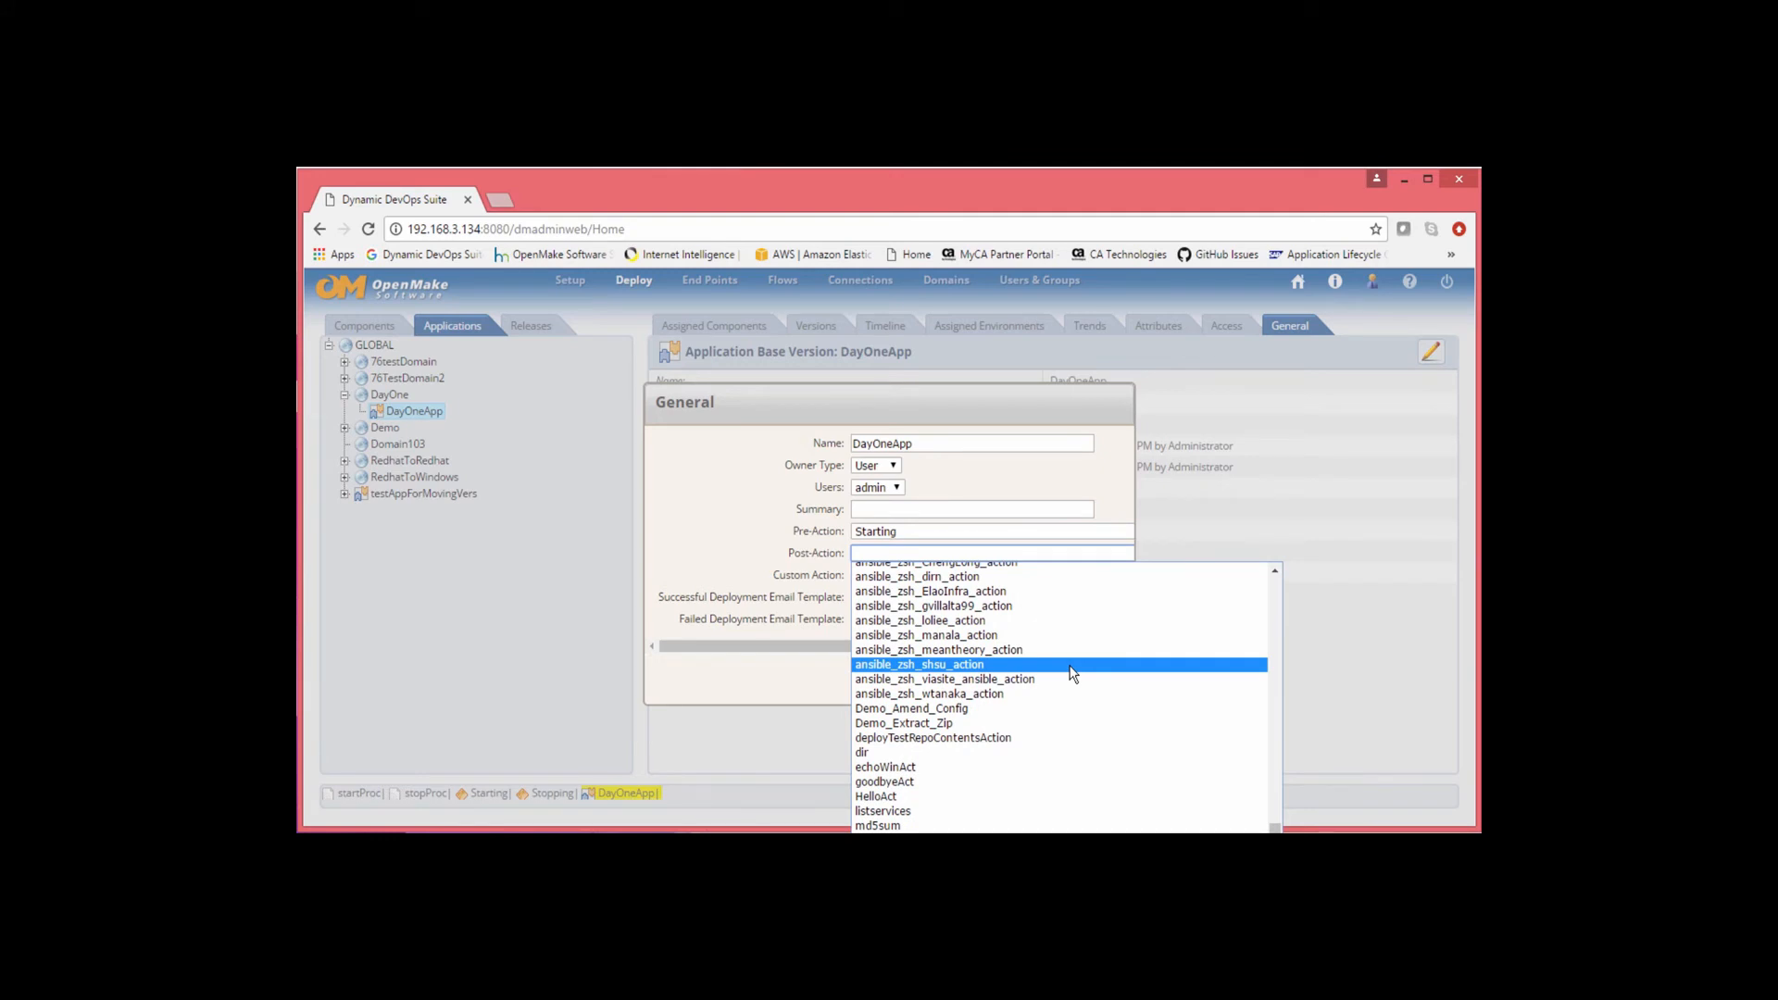
scroll(1069, 671, down, 2)
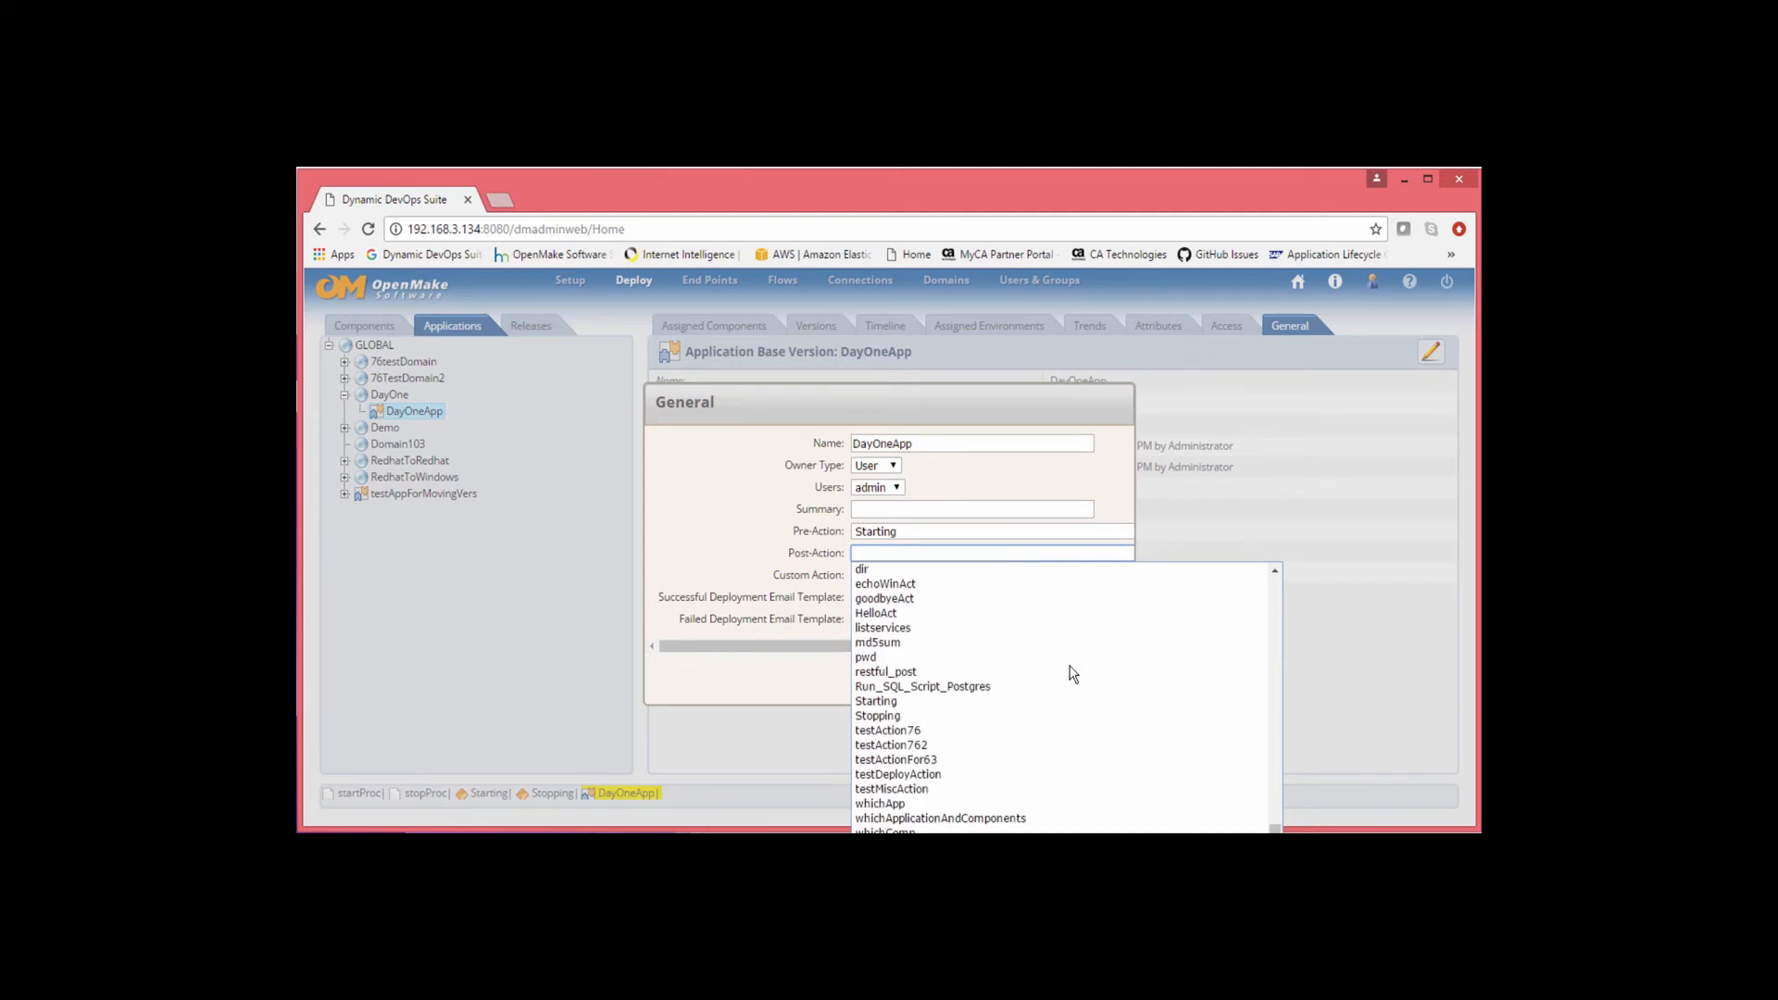
click(894, 717)
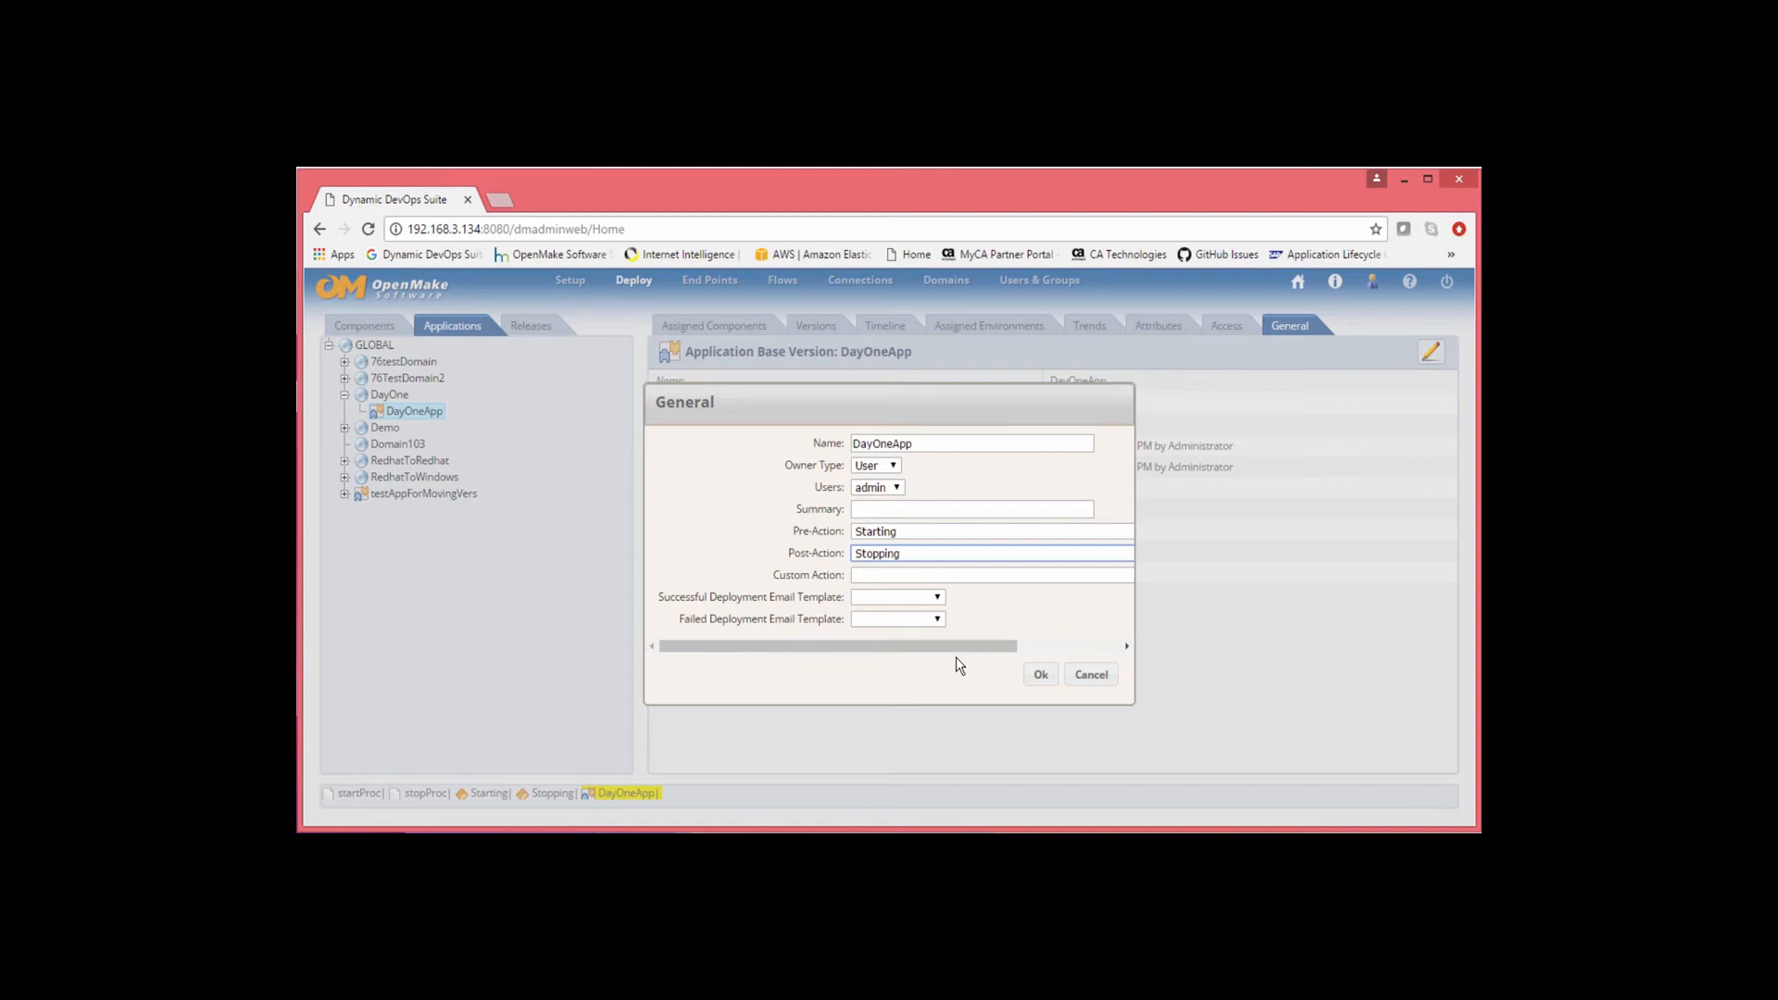
click(1040, 675)
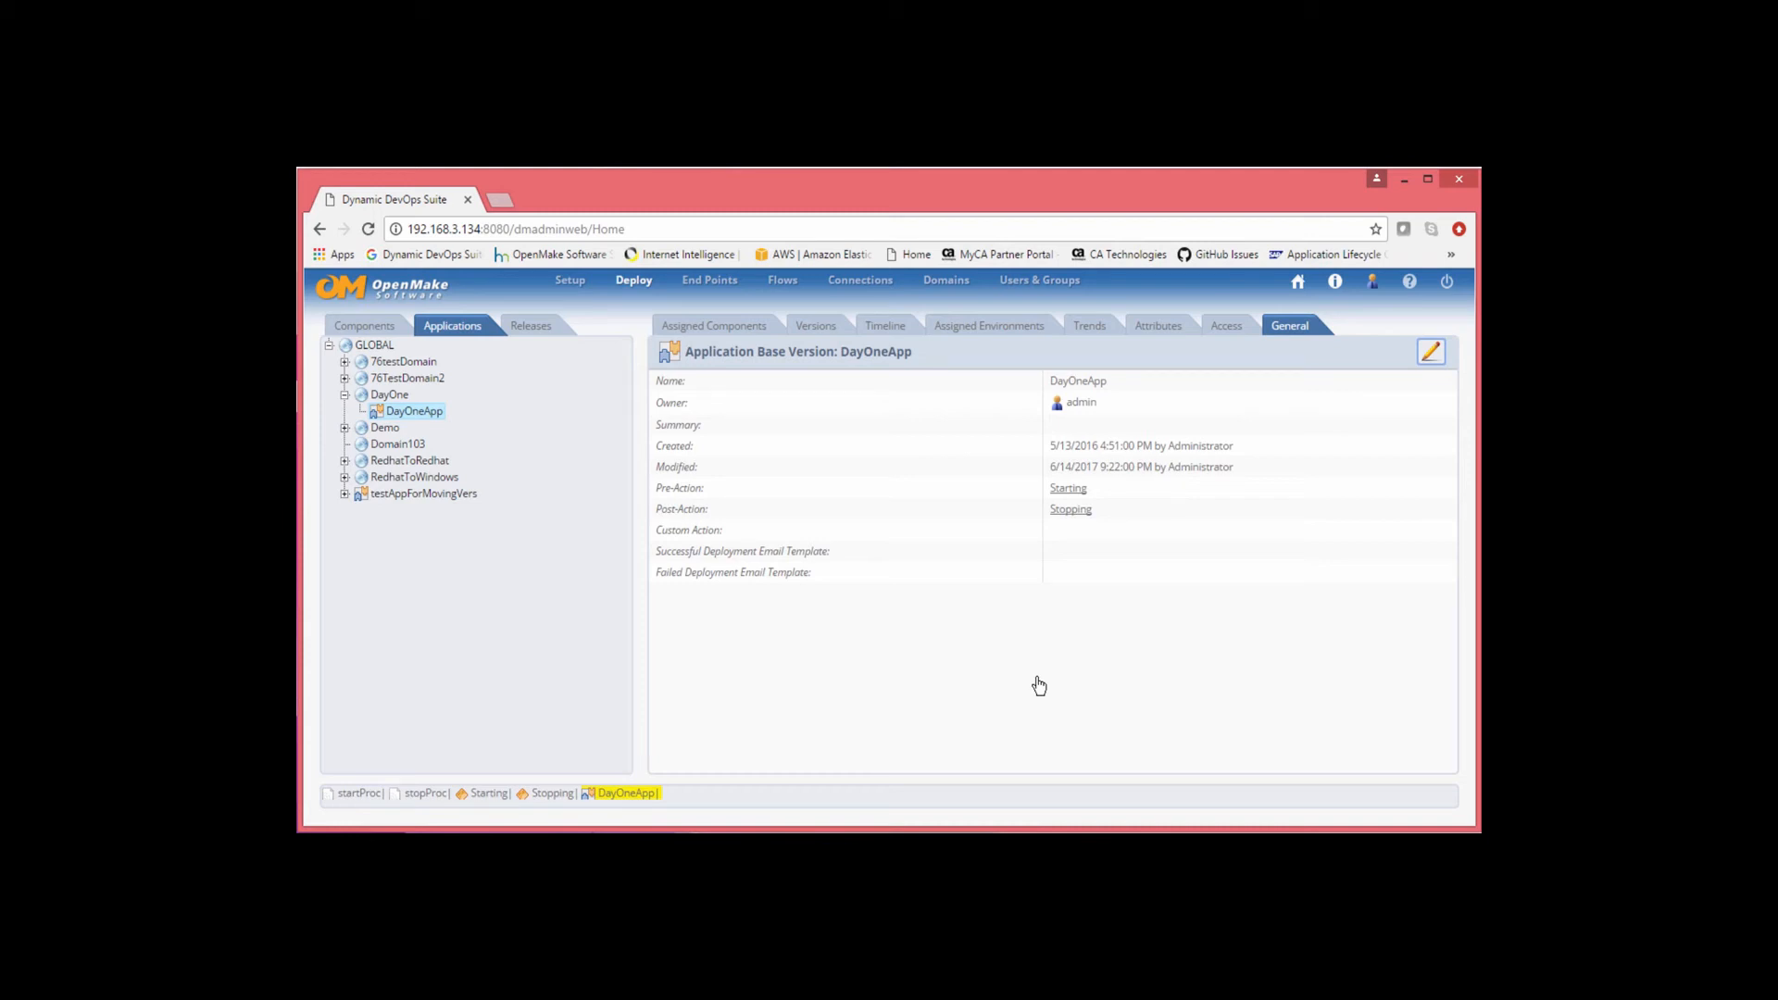
Deploy the DayOneApp application to the DayOneEnv environment with FHDeploy
right_click(403, 415)
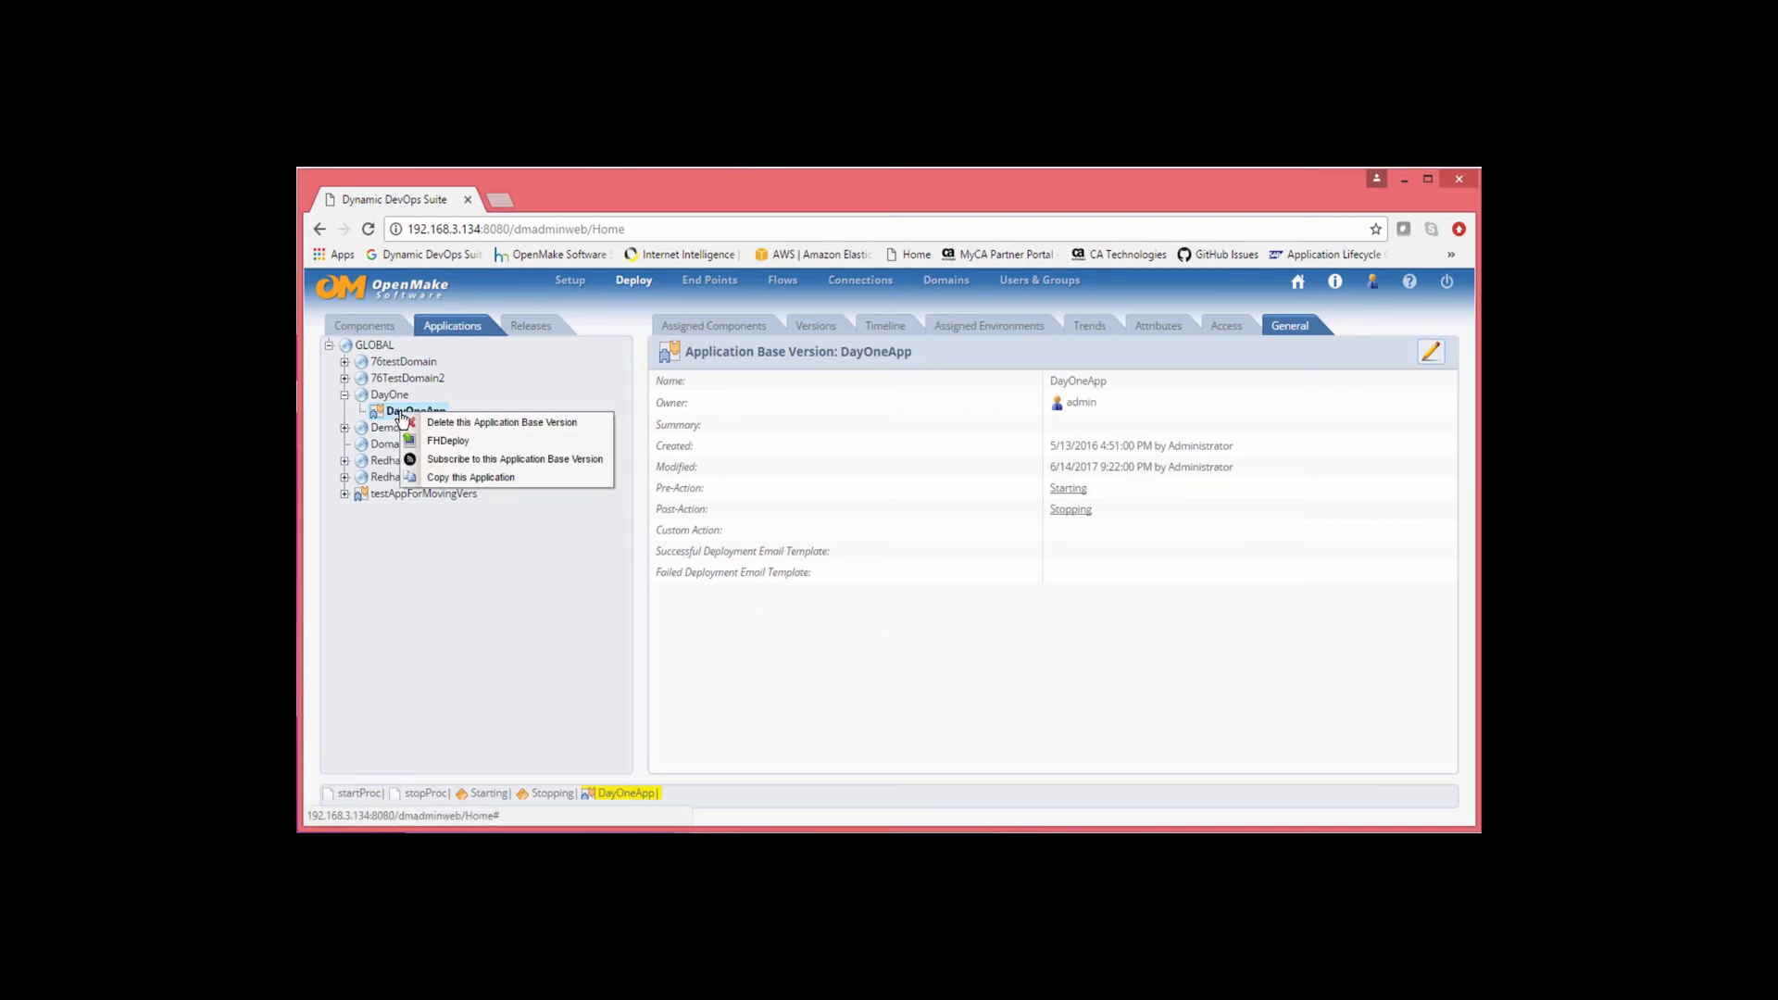
click(448, 443)
click(937, 555)
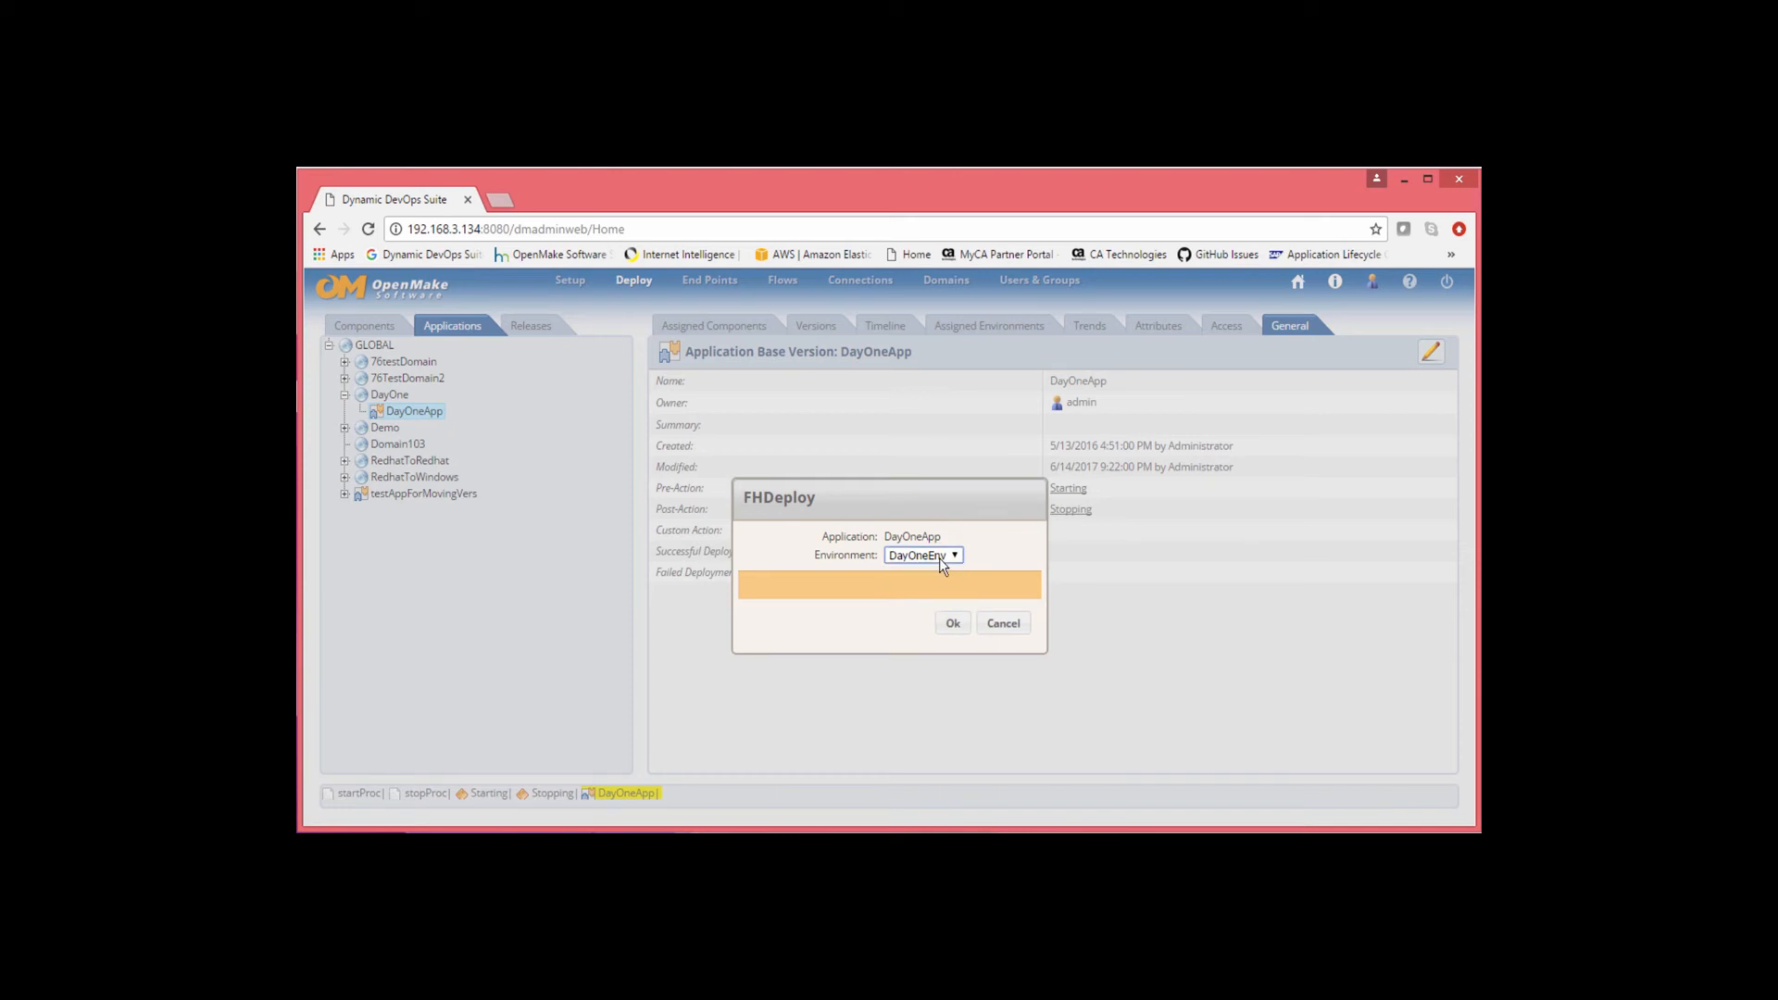
click(951, 626)
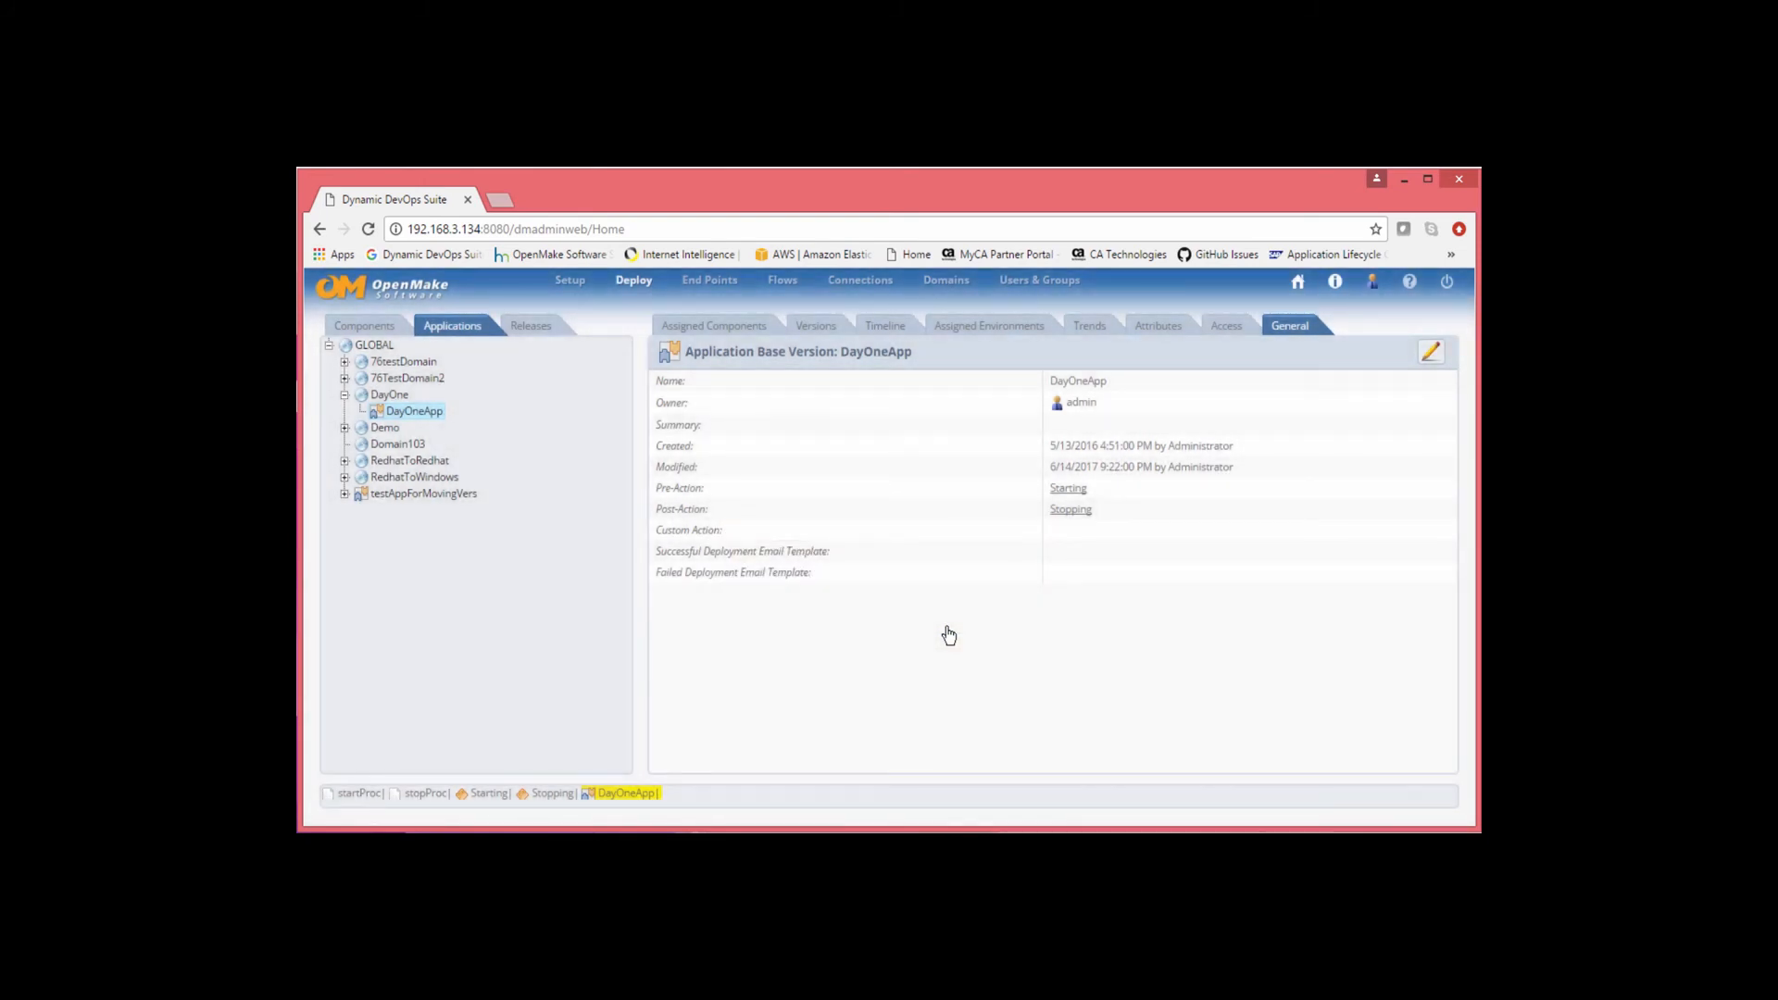
Open the results of the latest DayOneEnv deployment from DayOneApp's timeline and view its log
click(882, 328)
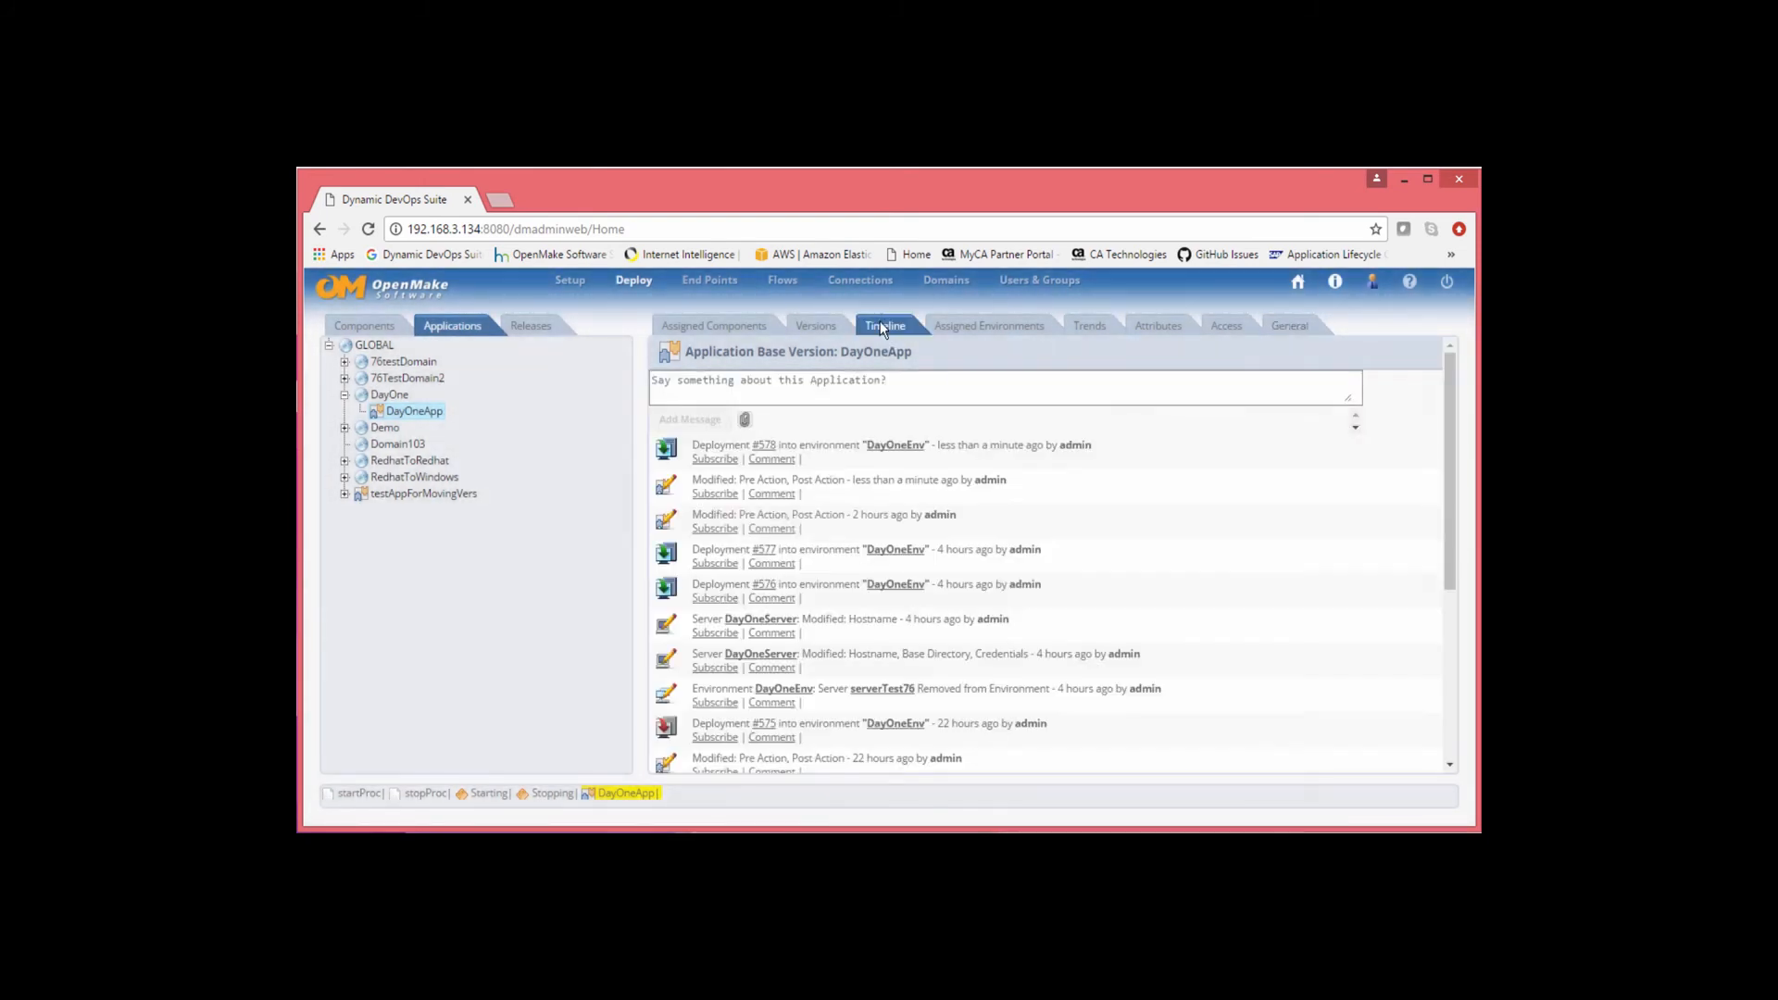
click(764, 446)
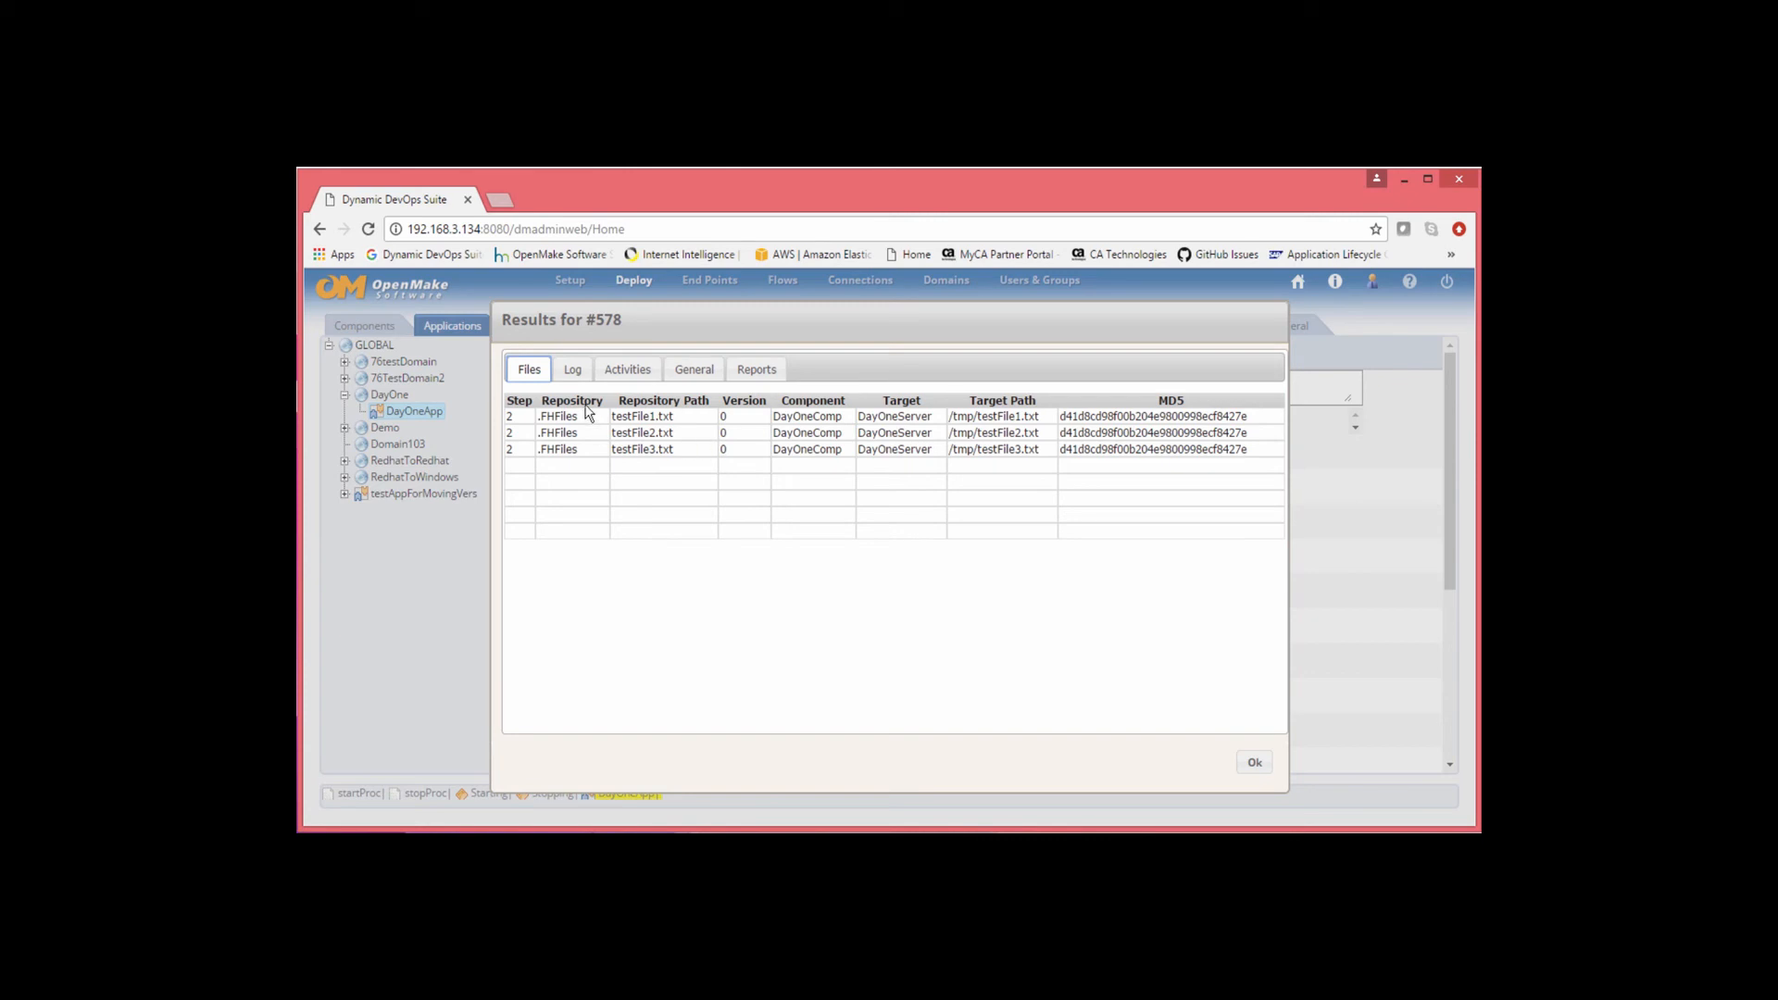
click(569, 370)
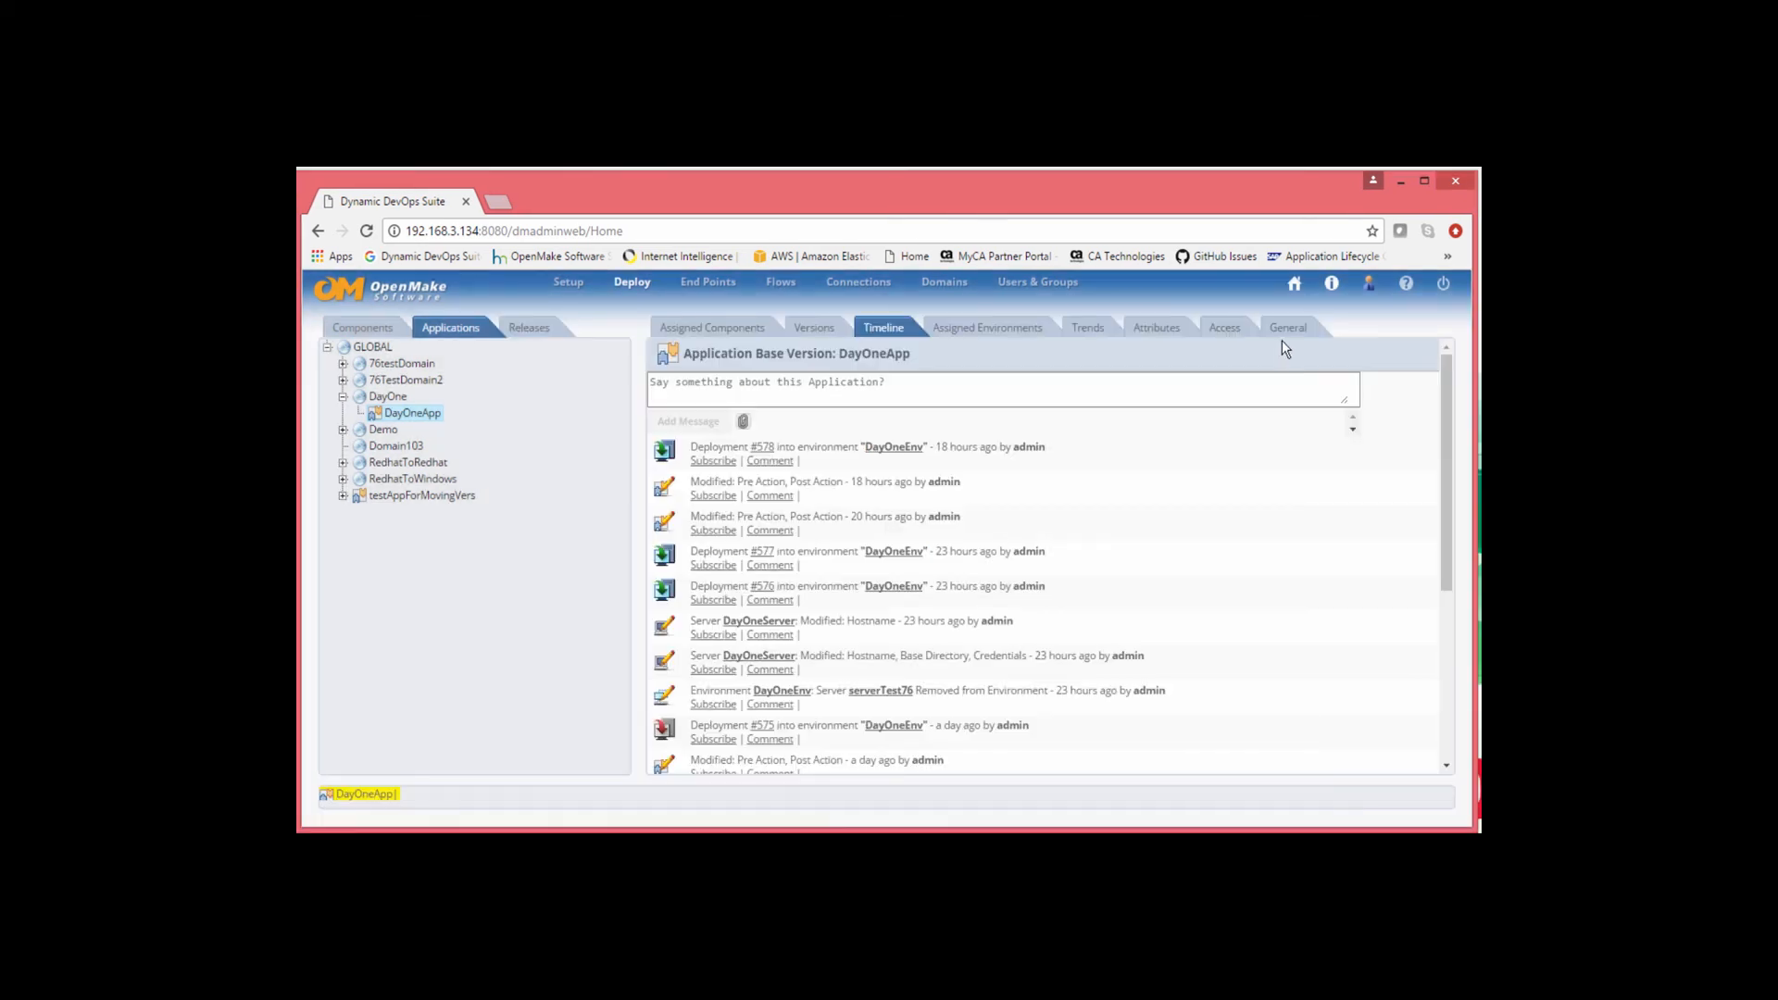
Examine the actions available as DayOneApp's Custom Action, leaving the general details without saving
click(1287, 328)
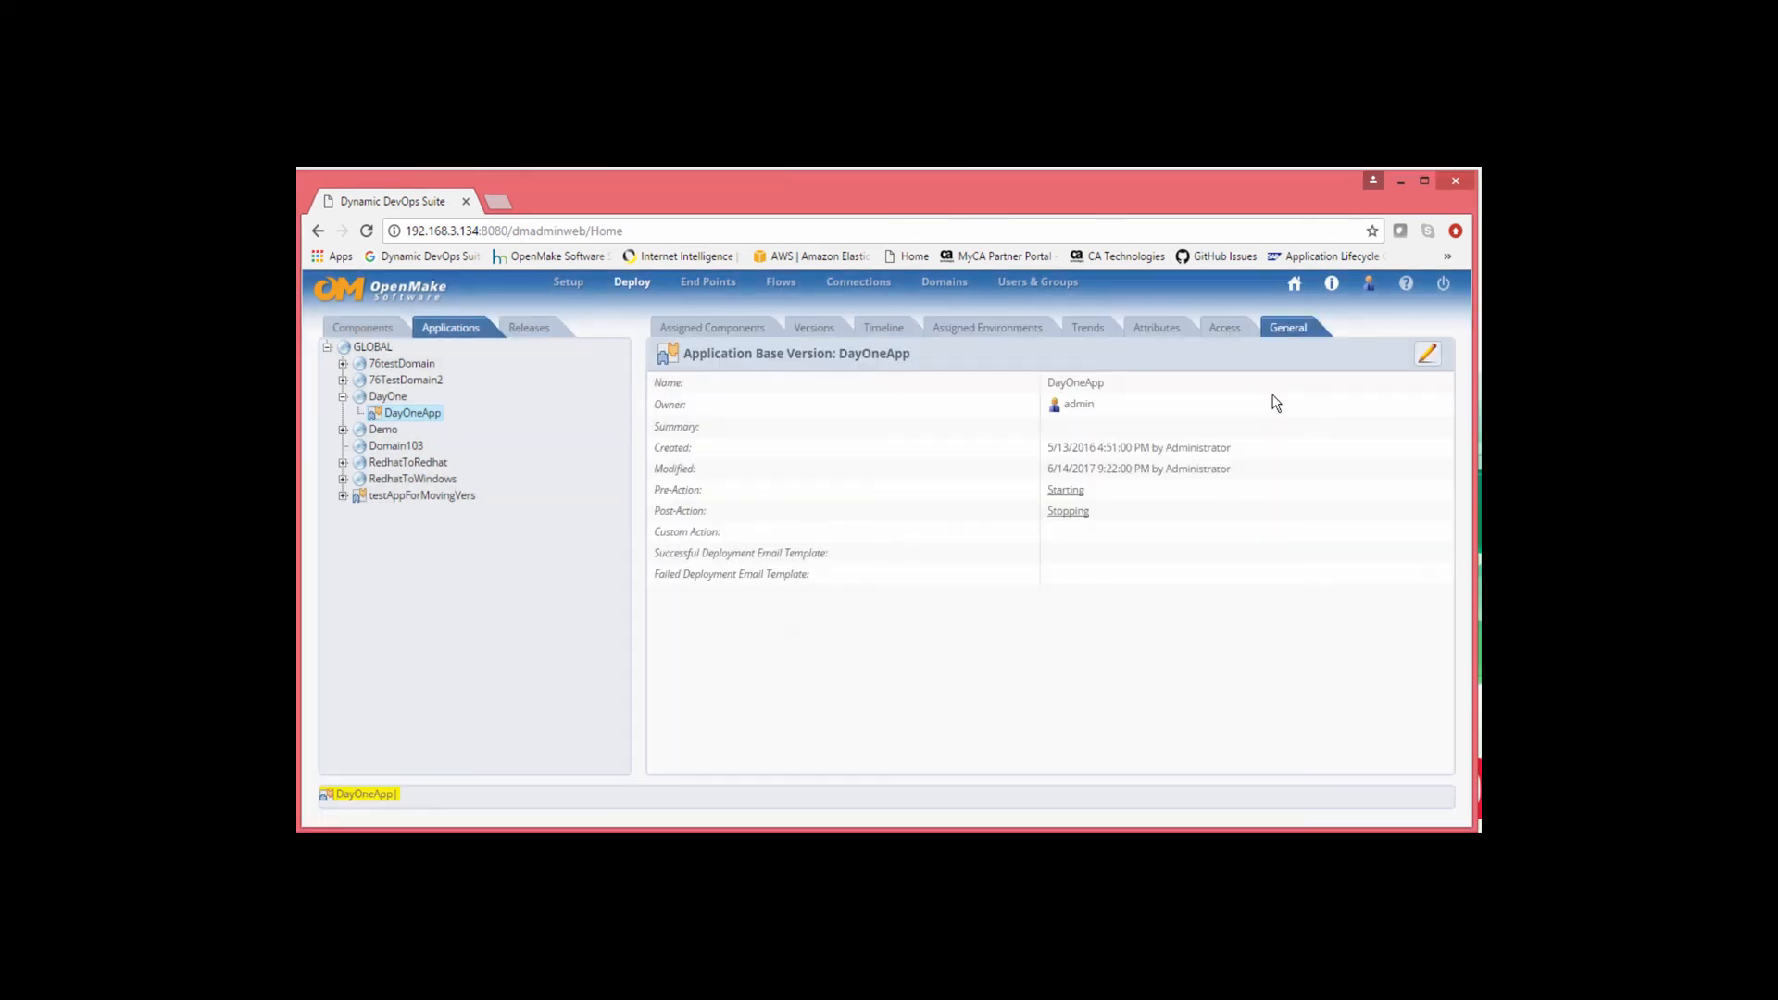
click(1429, 354)
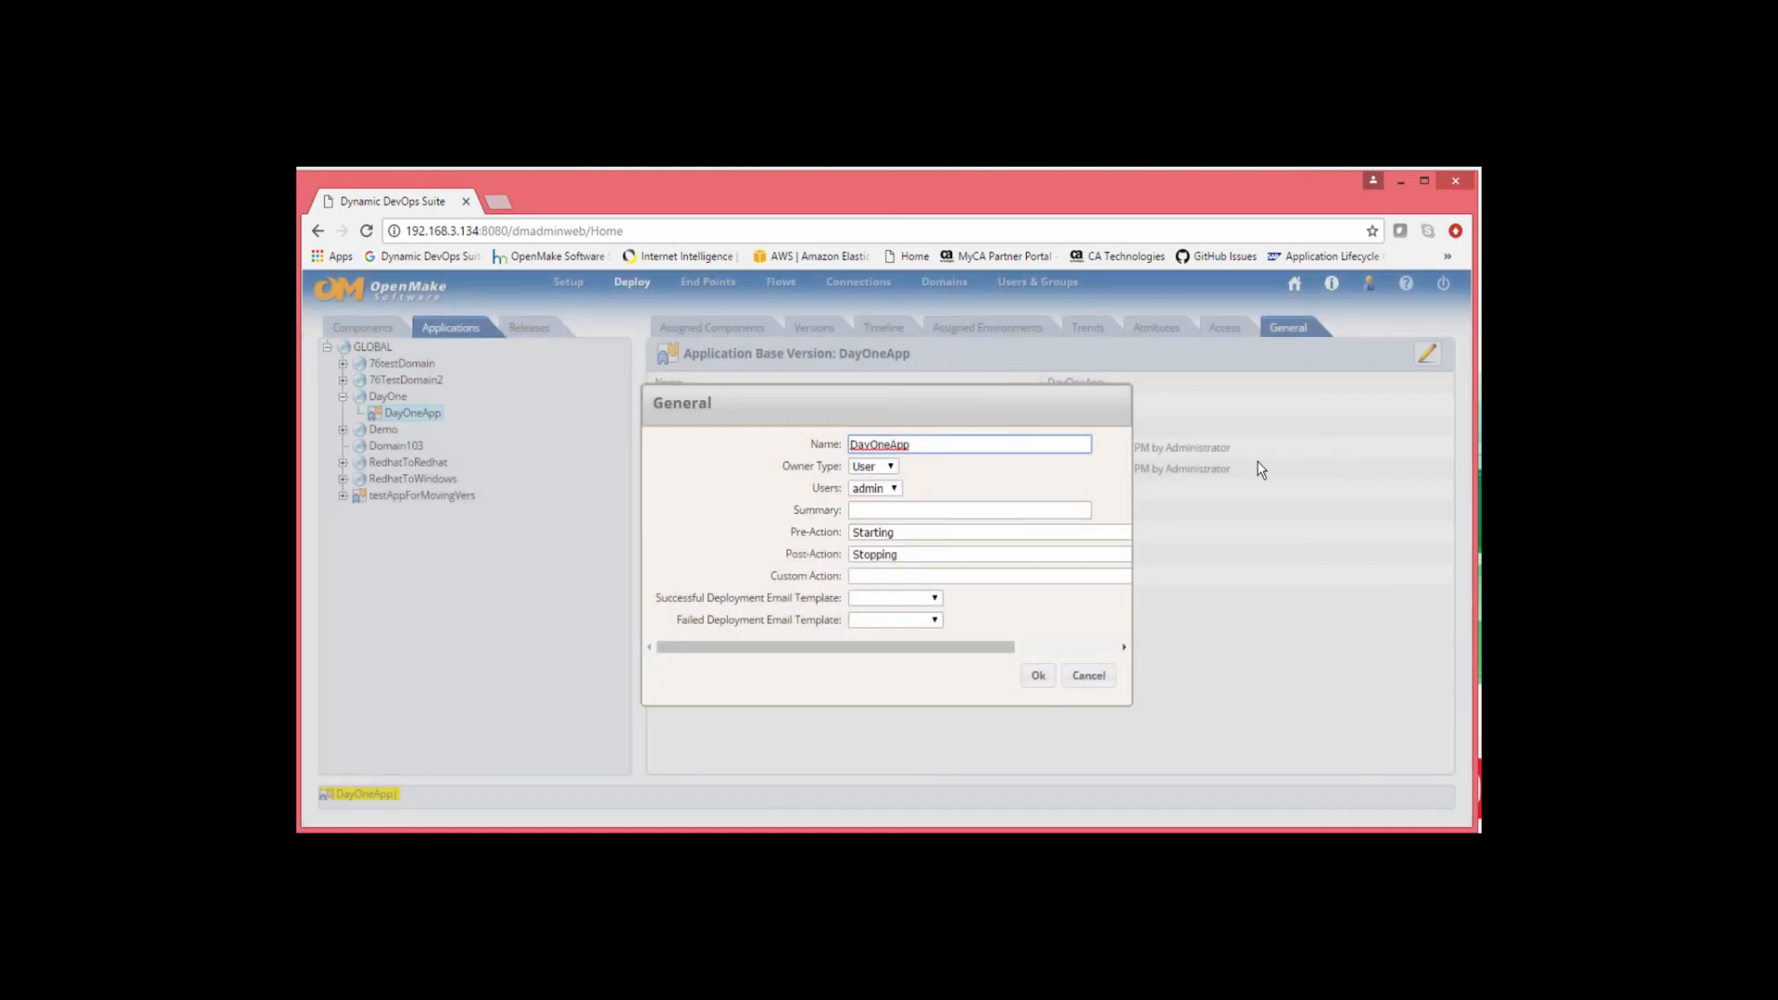
click(887, 578)
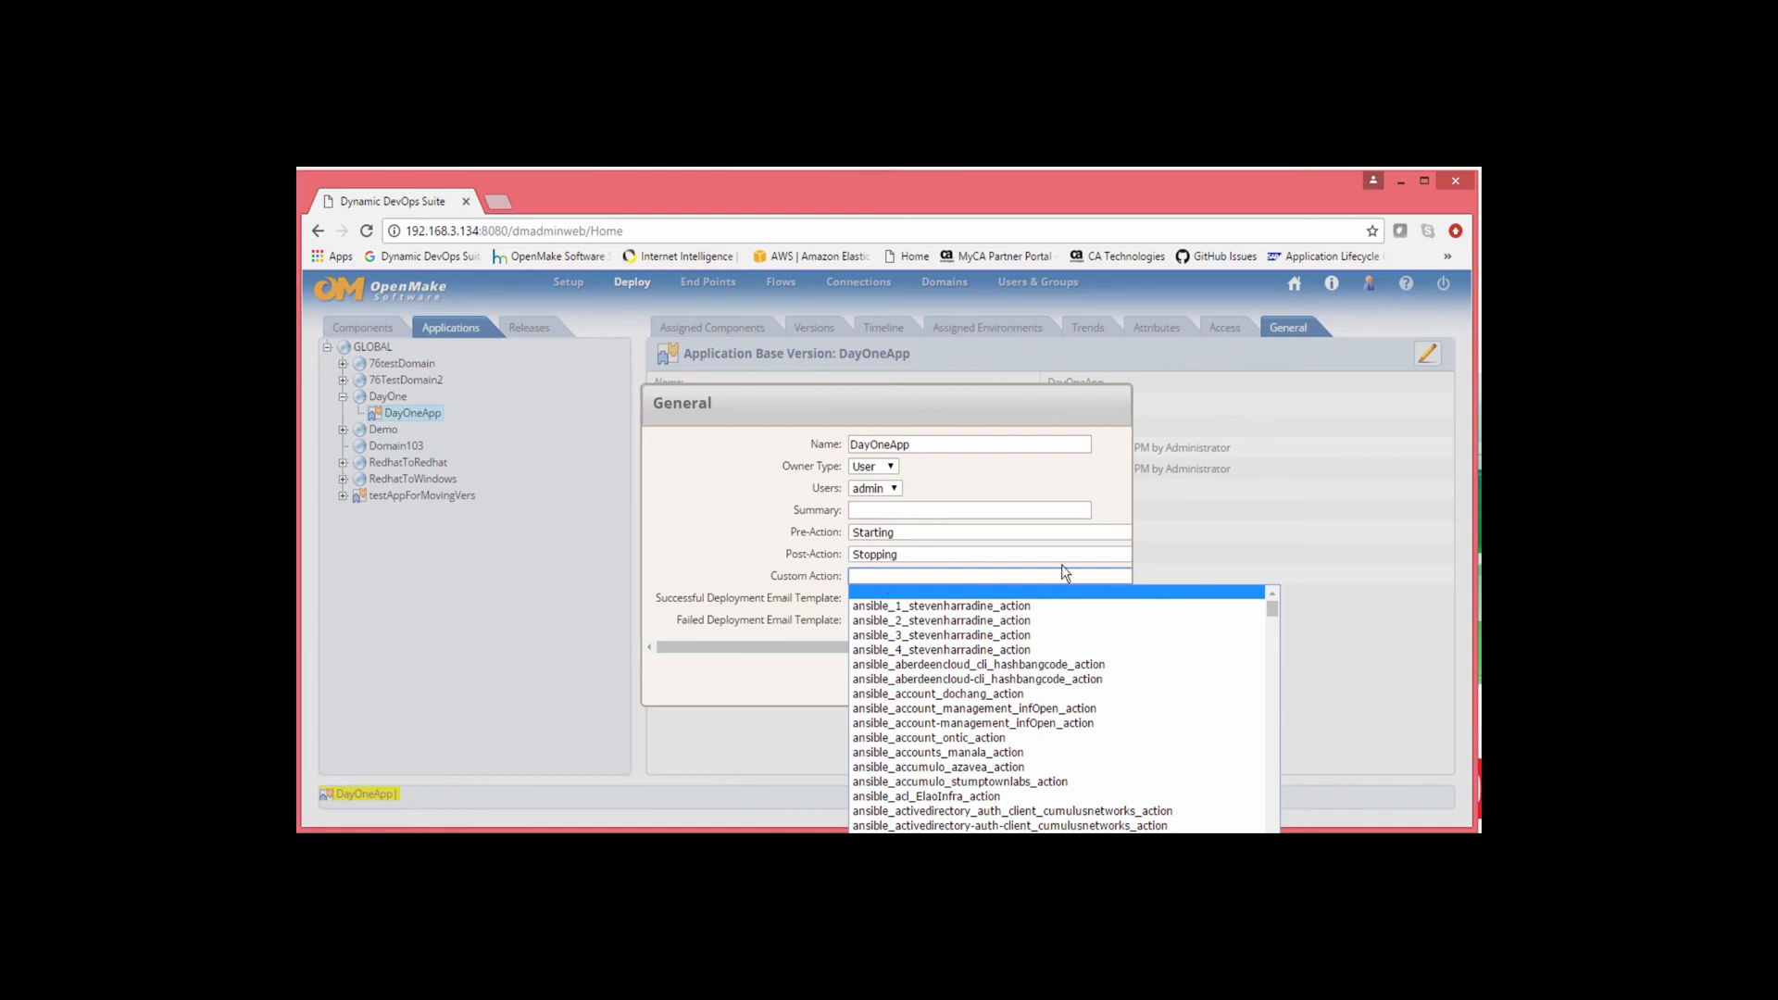
click(1263, 535)
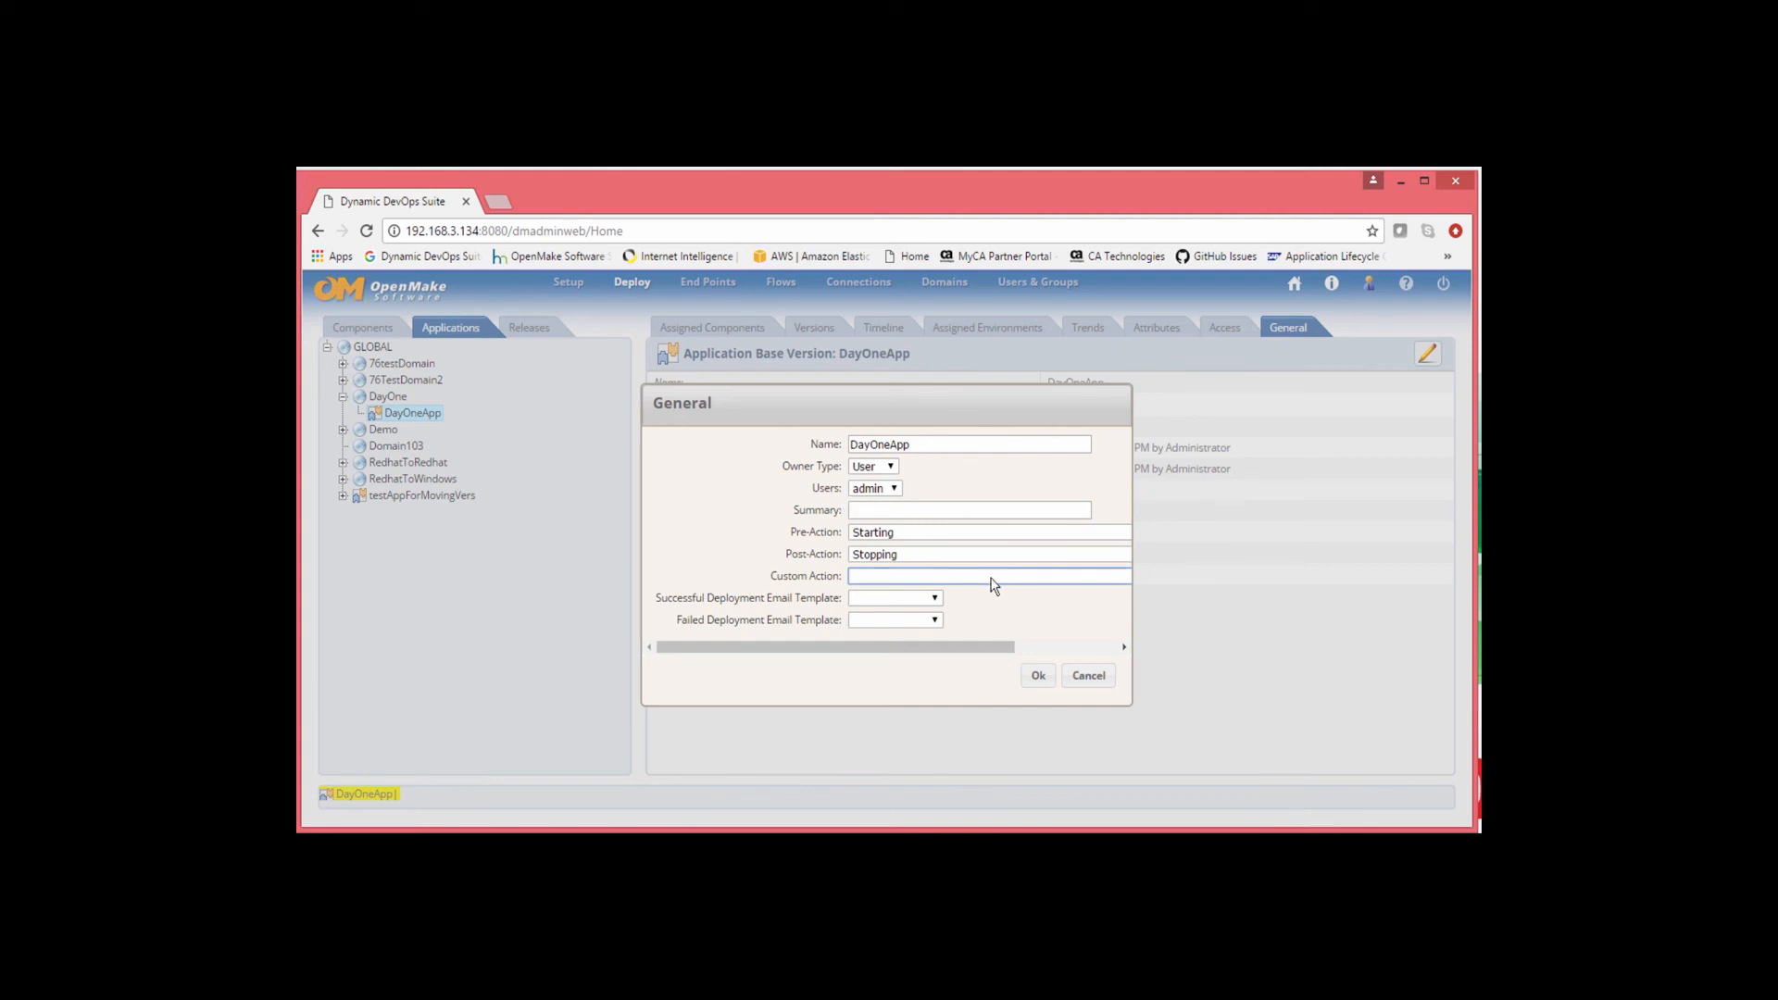
click(1087, 675)
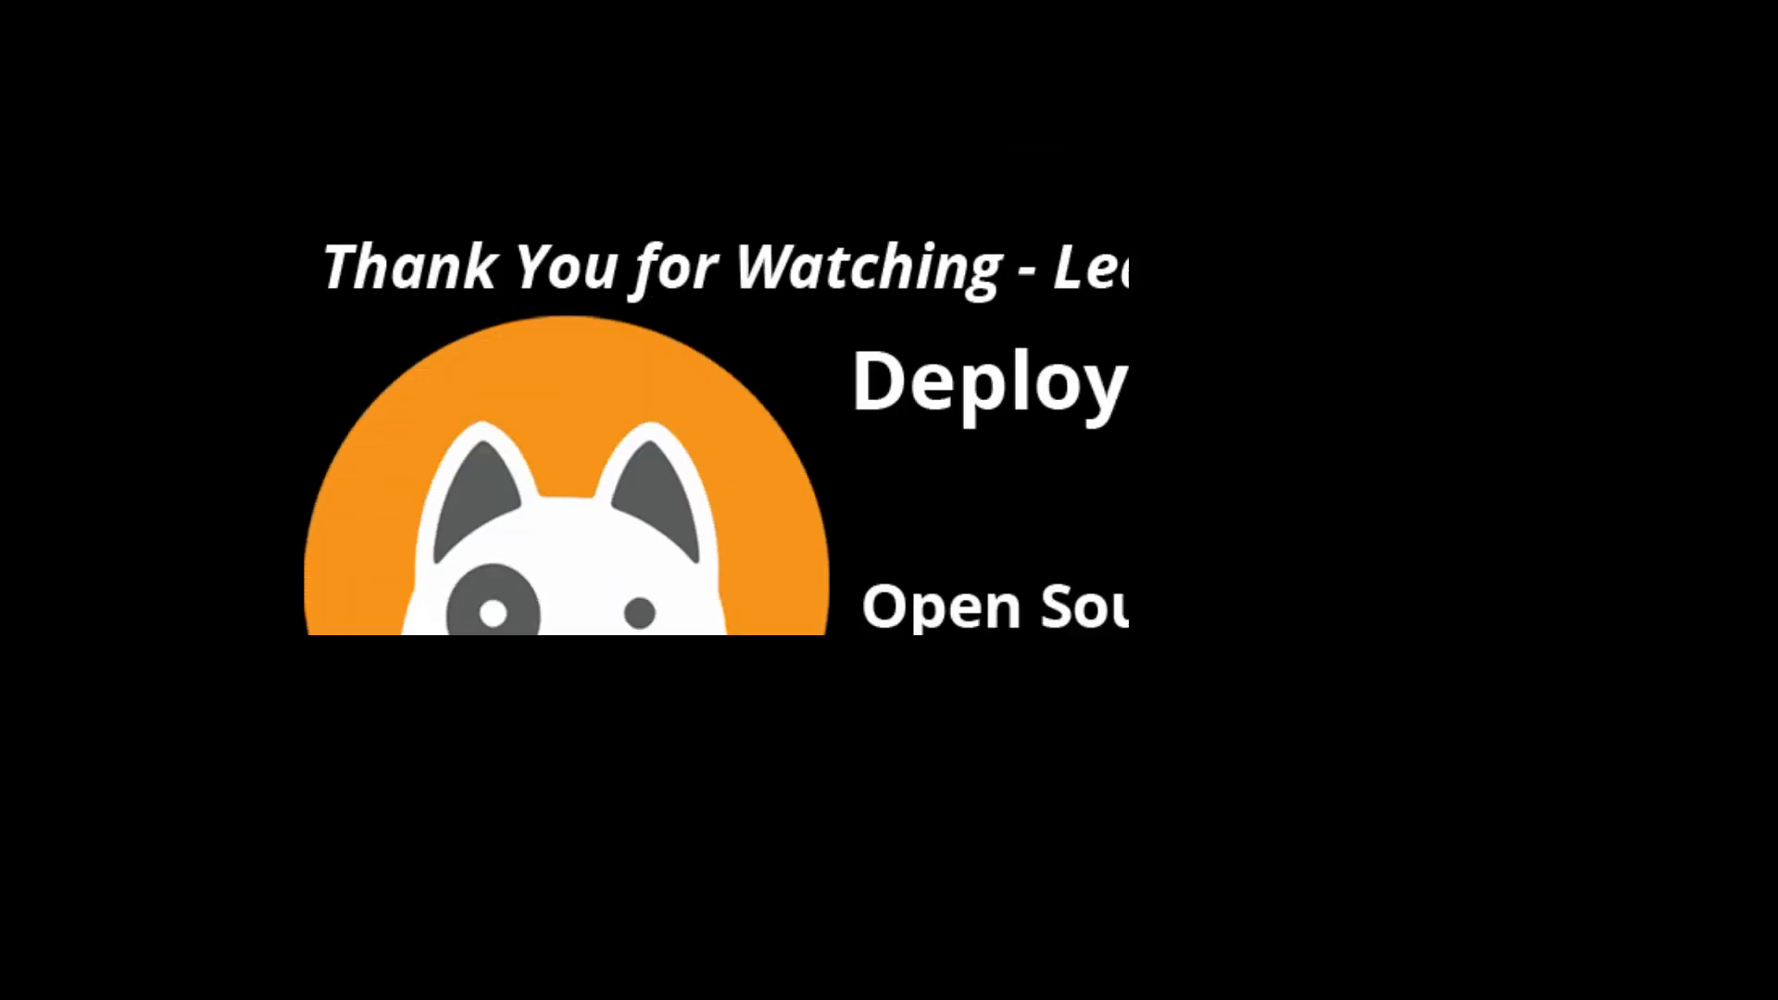